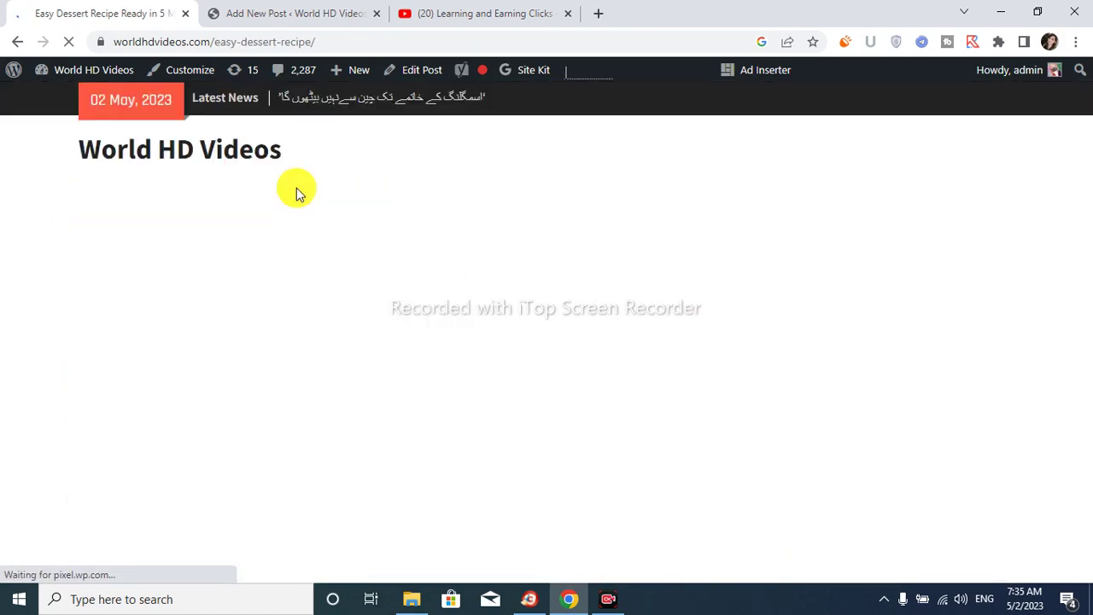
Step: Copy the article title "Easy Dessert Recipe Ready in 5 Minutes" and switch to the Add New Post page
scroll(315, 218, "down", 2)
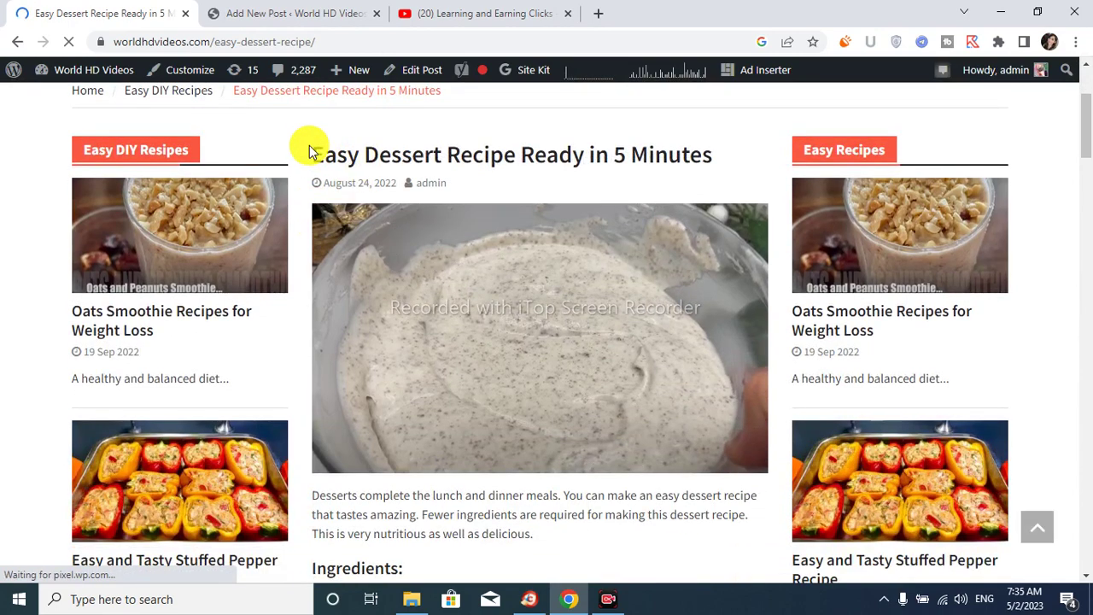
left_click_drag(312, 152, 712, 142)
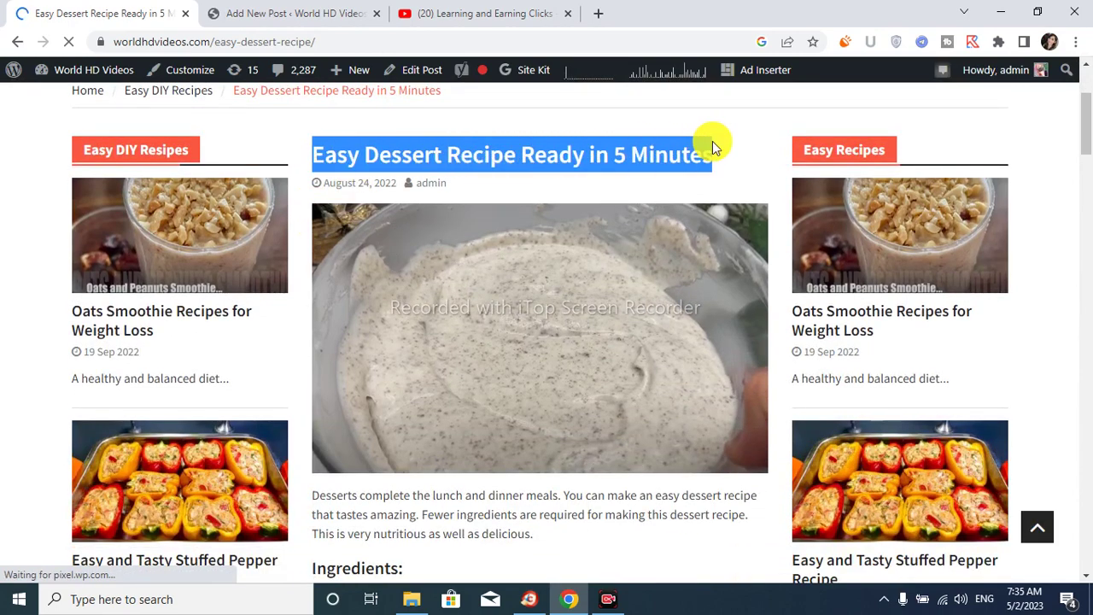
right_click(645, 161)
left_click(654, 176)
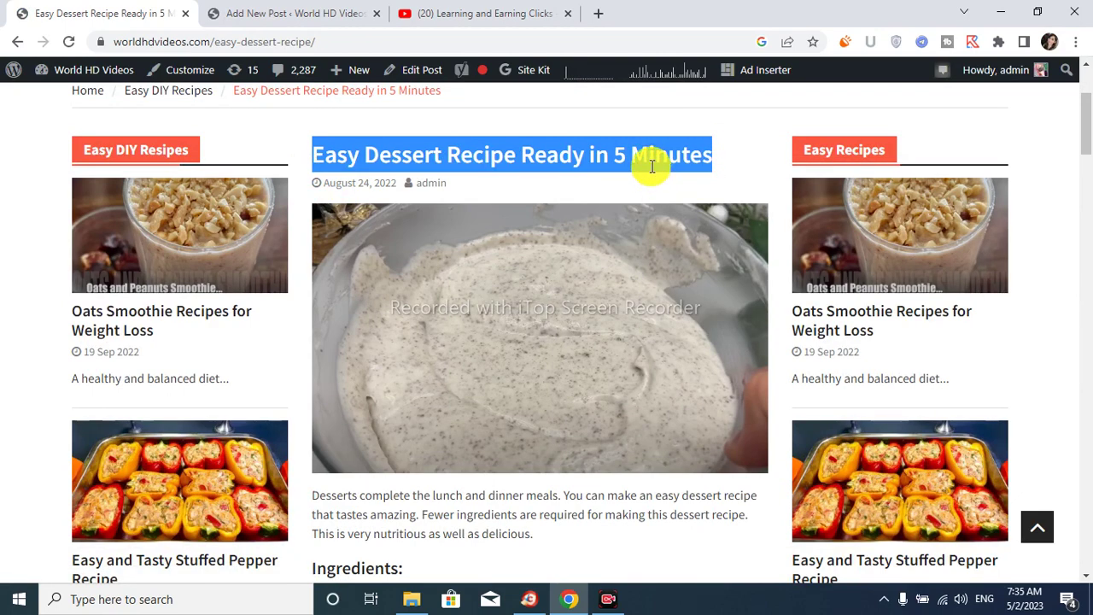
left_click(263, 10)
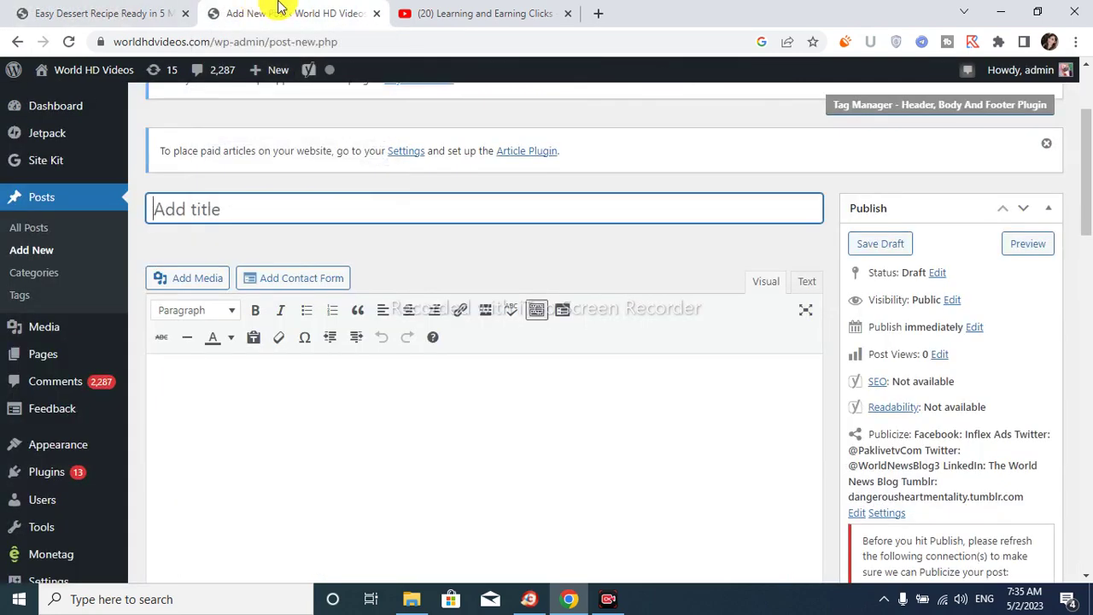
Step: Open ChatGPT with the RankNow.ai extension and check that extension in the list of installed browser extensions
left_click(600, 16)
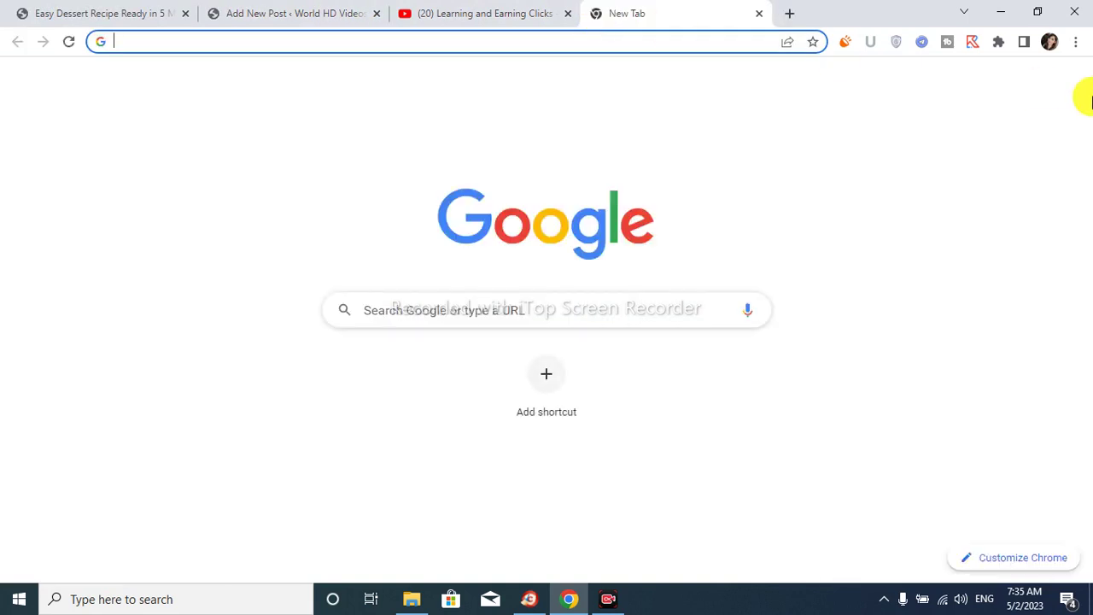
left_click(974, 46)
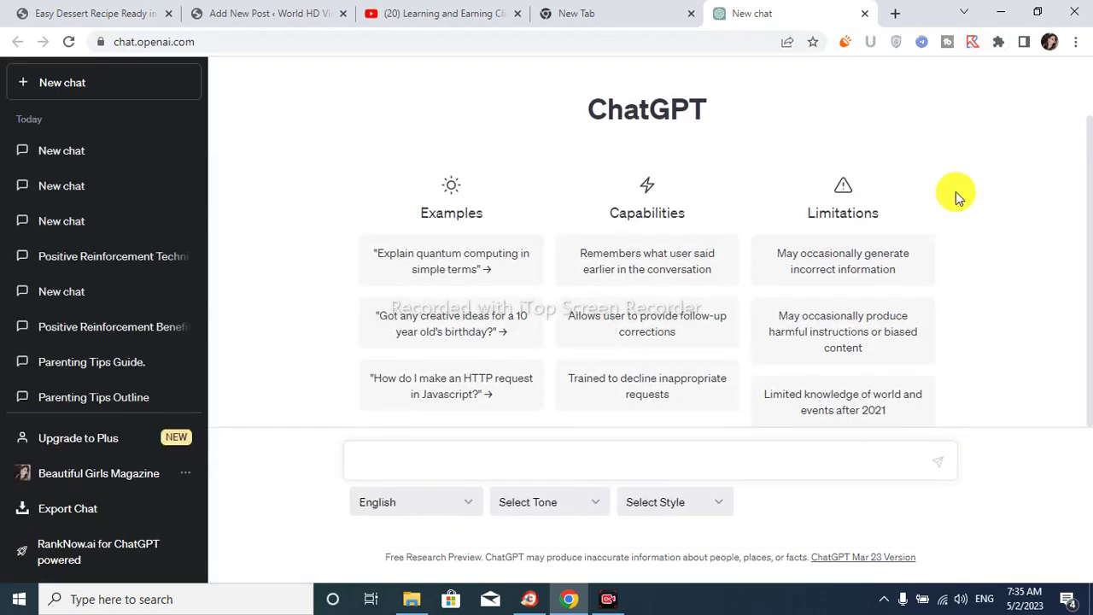
left_click(998, 41)
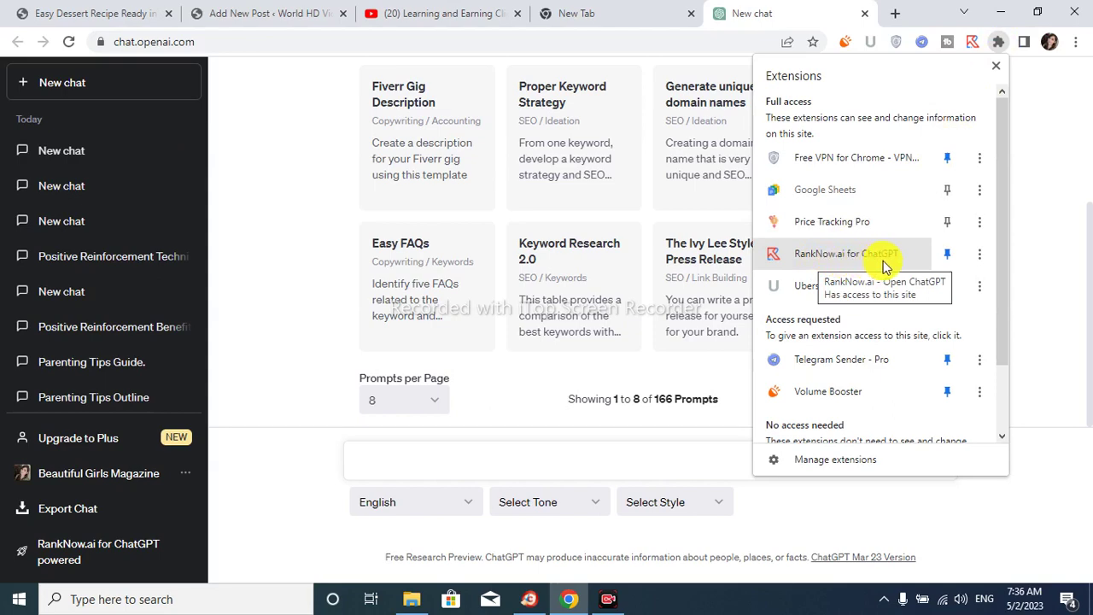
left_click(283, 237)
Step: Browse the RankNow.ai prompt templates and their topic and search filters on the ChatGPT page
scroll(222, 85, "up", 3)
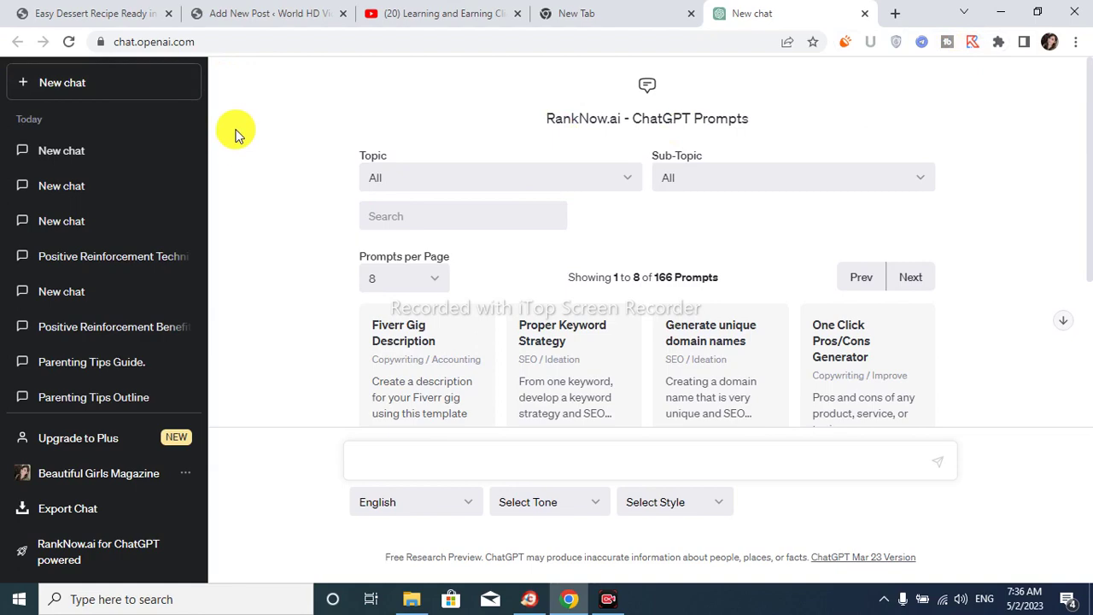
scroll(574, 272, "down", 3)
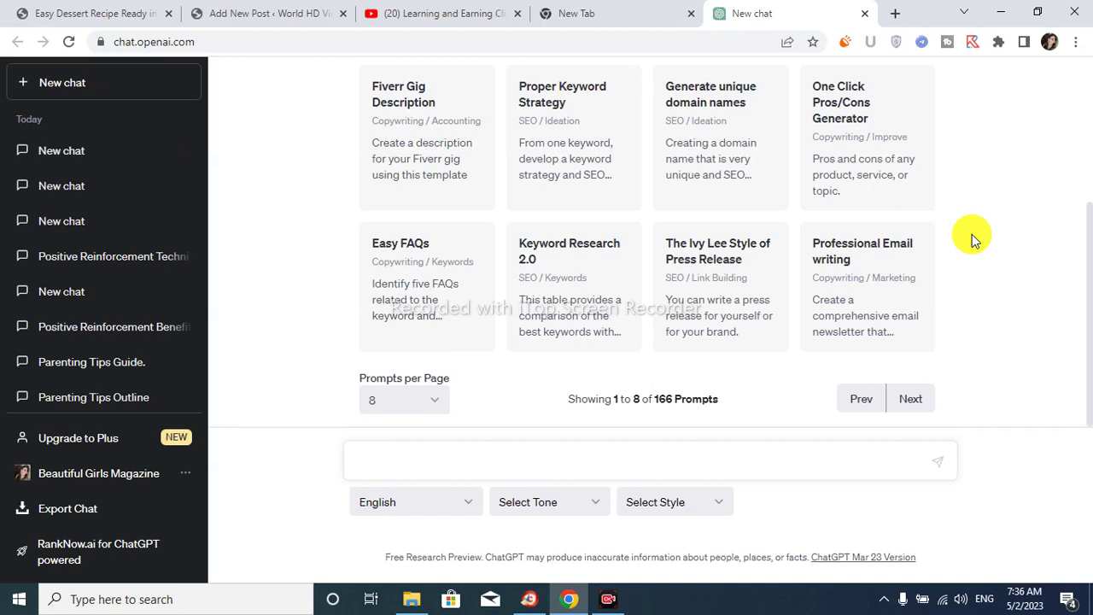
scroll(937, 288, "up", 1)
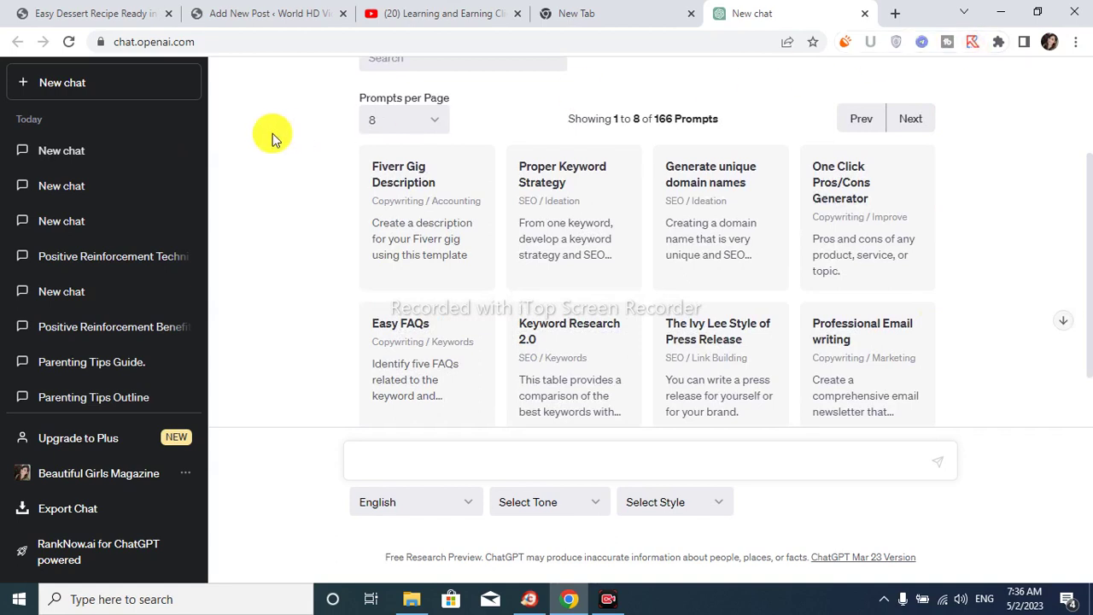
scroll(541, 288, "down", 1)
scroll(544, 288, "up", 3)
scroll(544, 288, "down", 3)
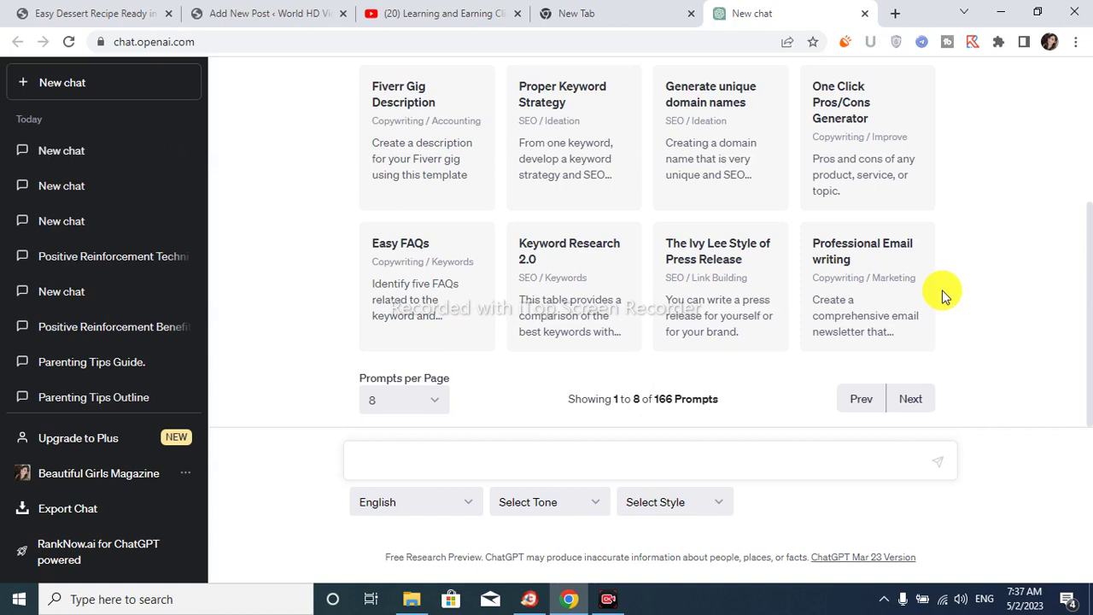
Step: Search Google for "premium countries high CPM keywords" and open the VloggerPro article "Top 30 YouTube Niches With High CPM in 2023"
left_click(895, 13)
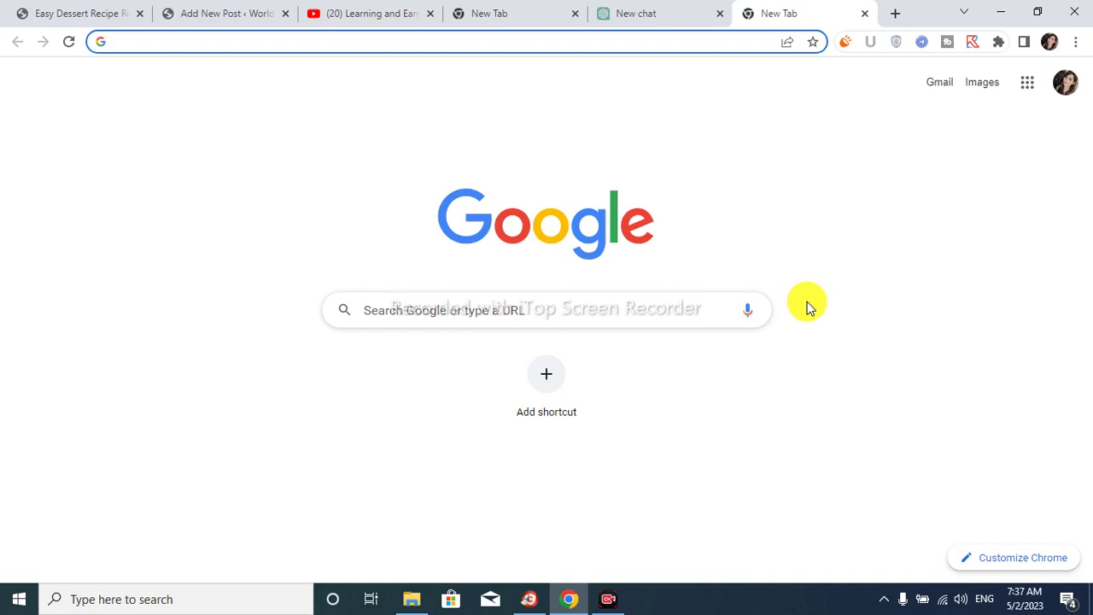
left_click(751, 310)
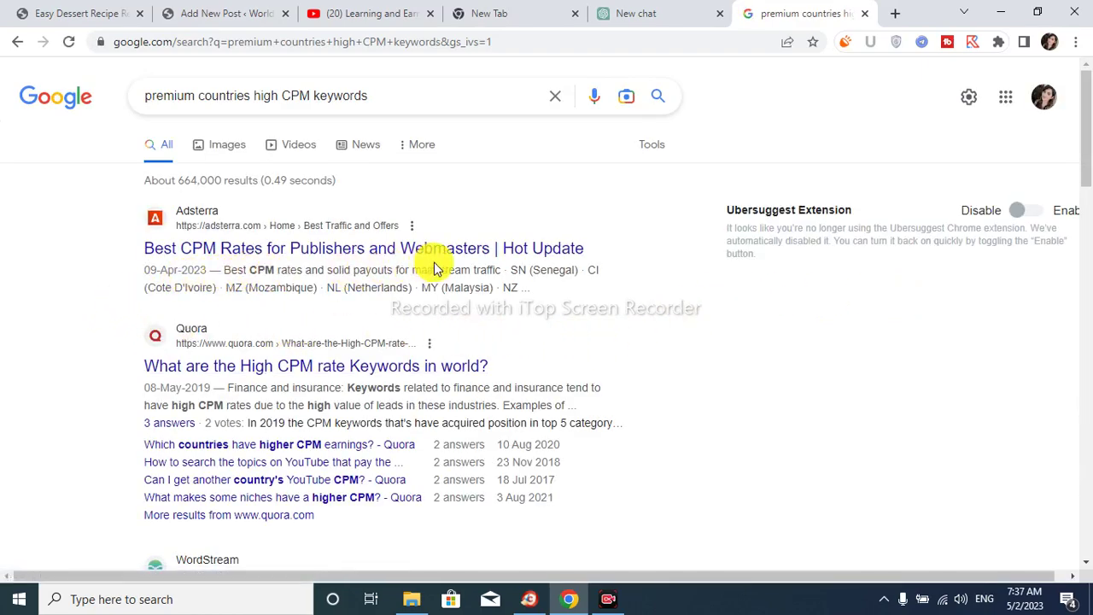
scroll(561, 318, "down", 3)
scroll(560, 318, "down", 2)
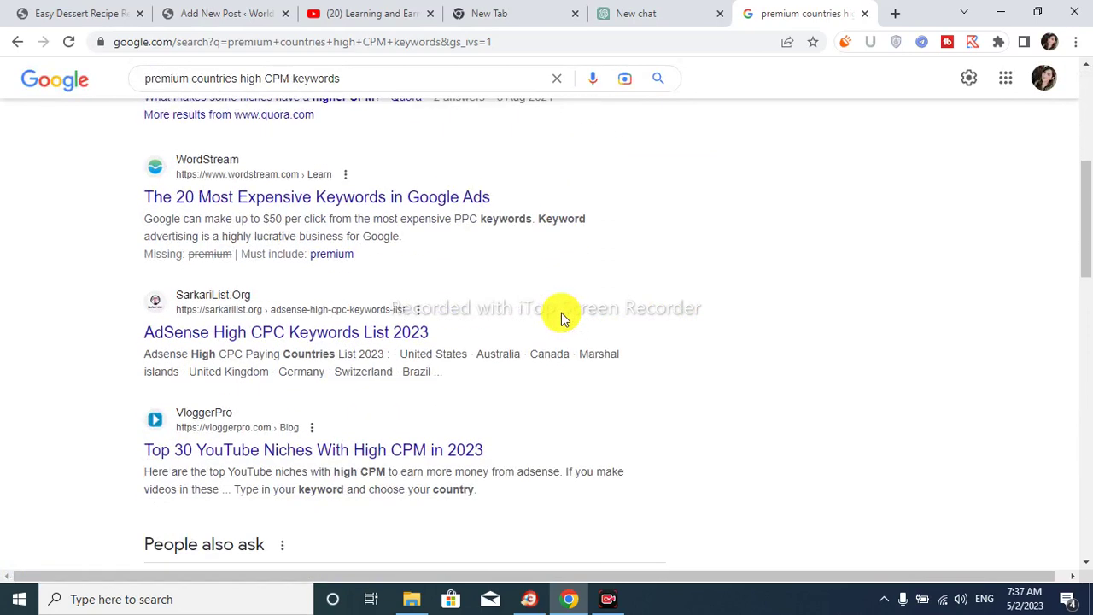
scroll(559, 316, "down", 1)
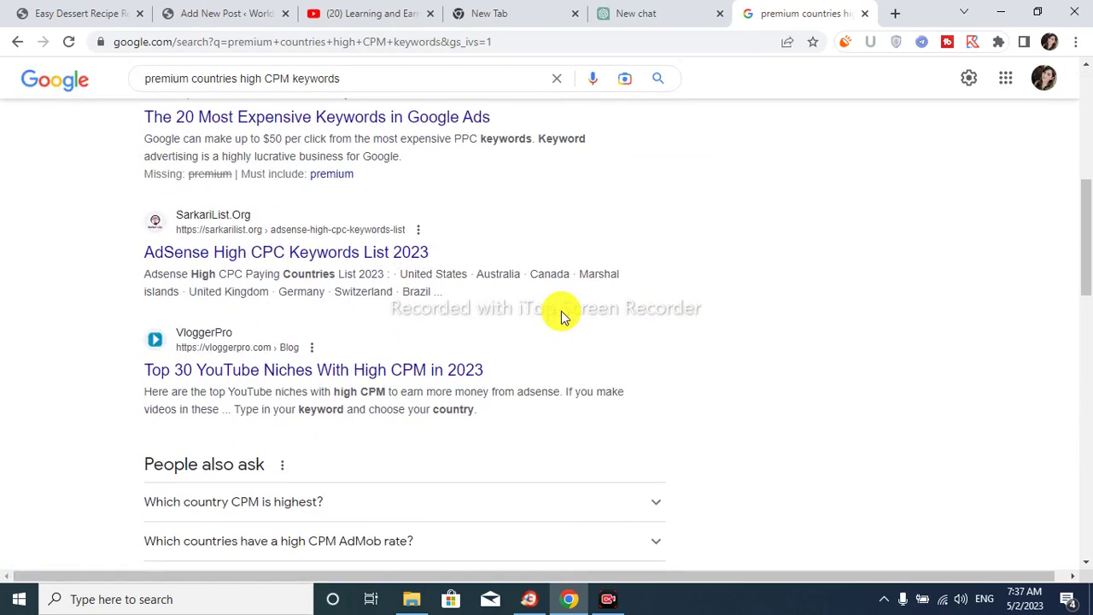
left_click(333, 374)
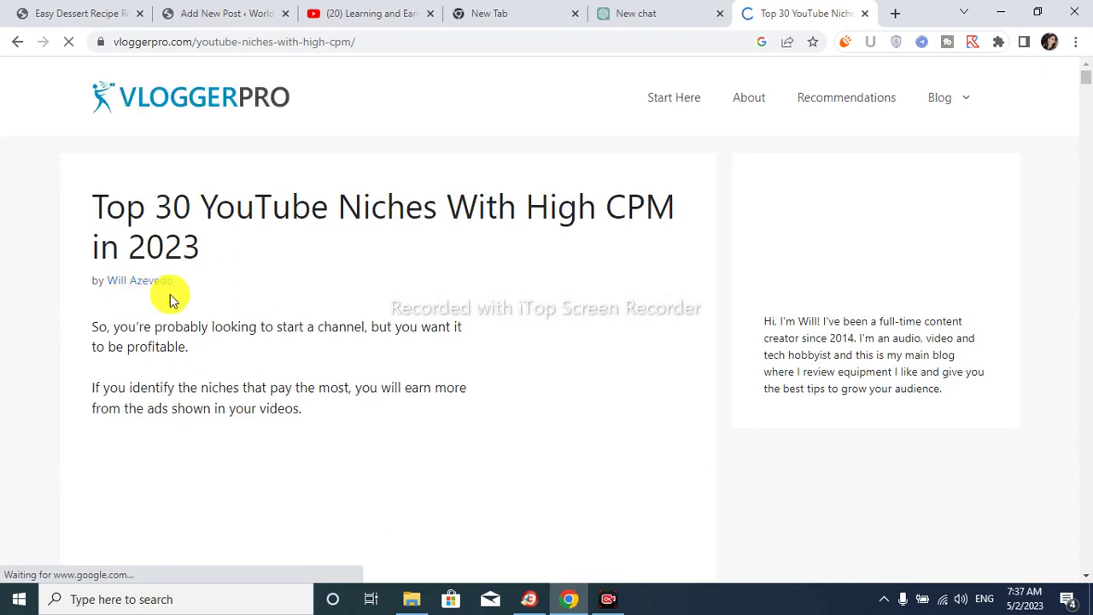
Step: Examine the article's table of high-CPM YouTube niches with their low and high bids
scroll(221, 299, "down", 3)
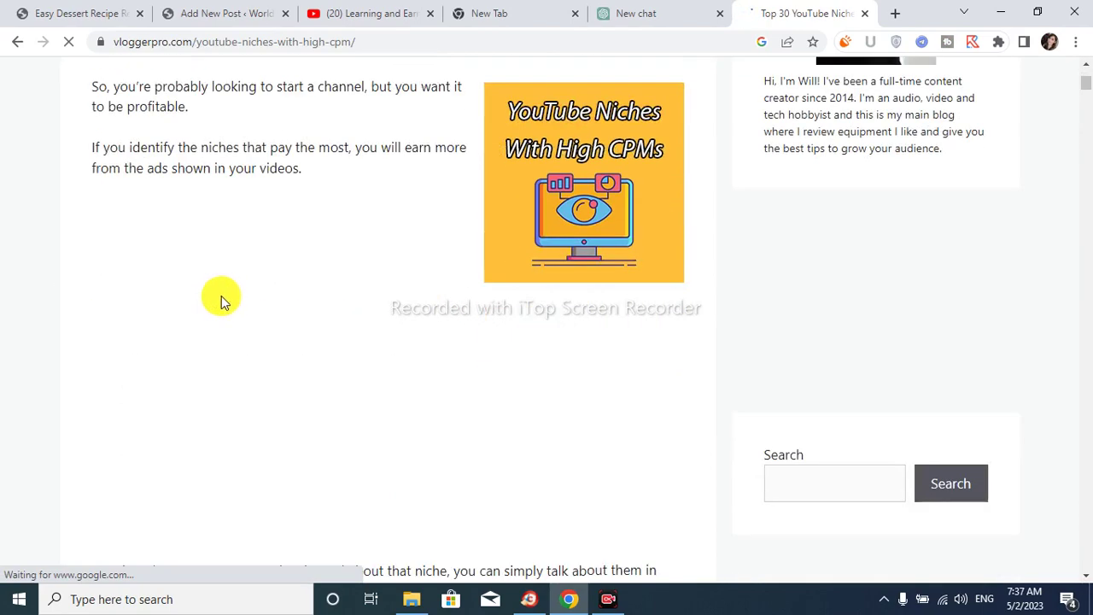
scroll(221, 296, "down", 6)
scroll(221, 295, "down", 4)
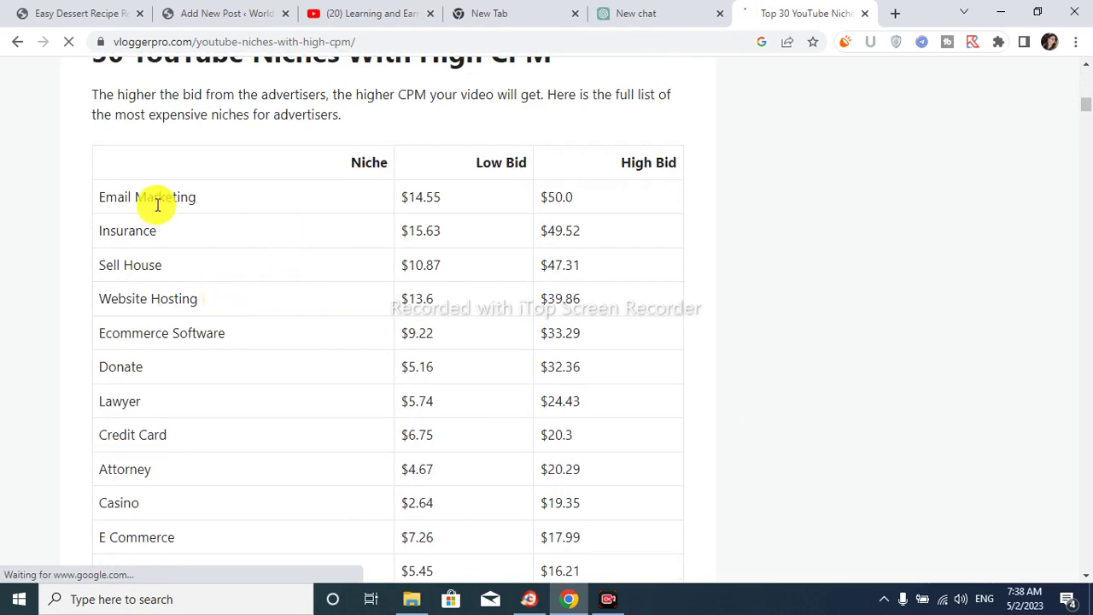
scroll(220, 214, "down", 3)
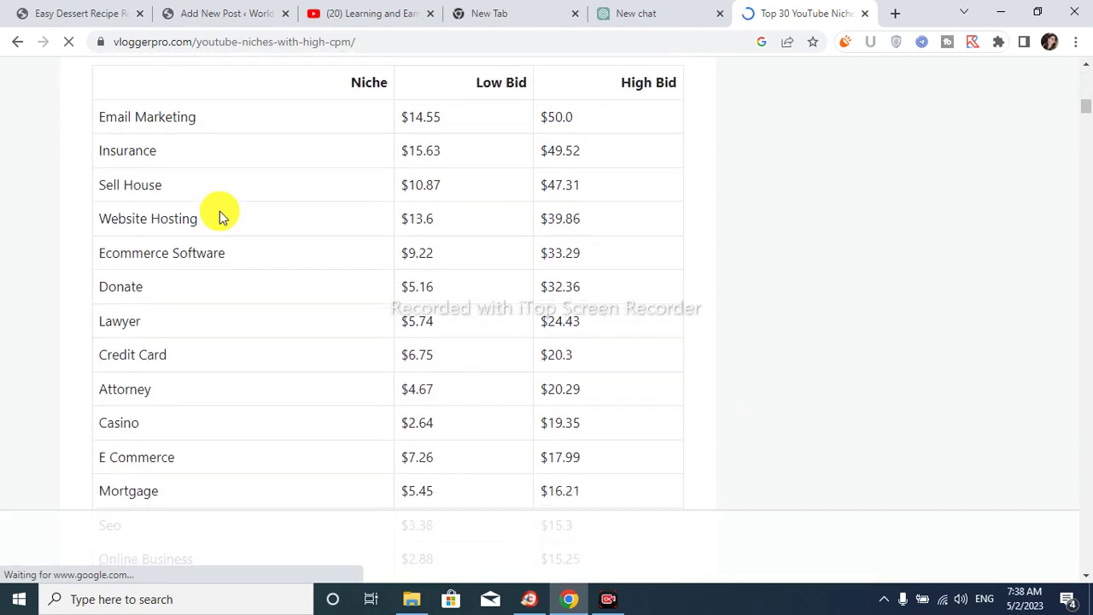
scroll(219, 211, "down", 6)
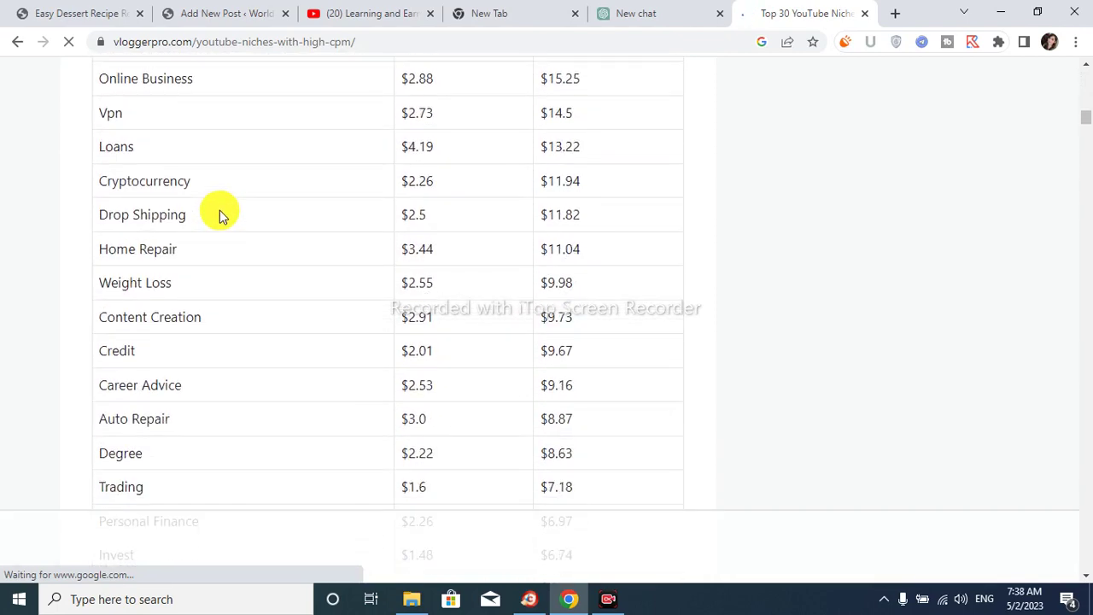
scroll(230, 307, "up", 10)
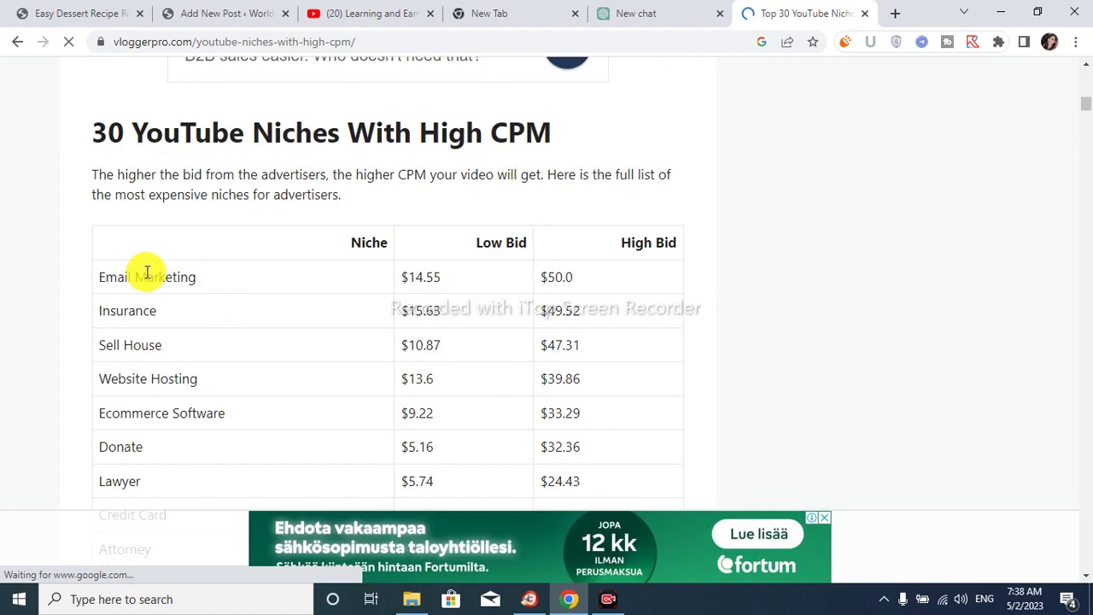
Step: Copy the niche name "Email Marketing" from the table
triple_click(146, 273)
right_click(146, 273)
left_click(188, 290)
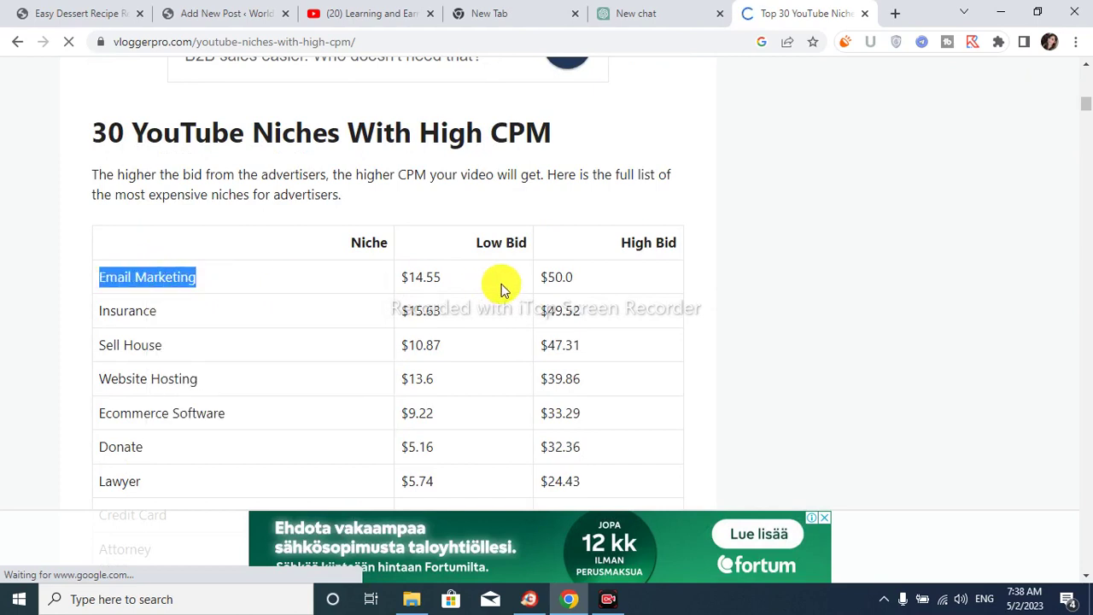
Step: Copy the niche name "Ecommerce Software" from the article's niche table
scroll(389, 340, "down", 2)
scroll(366, 337, "down", 2)
scroll(366, 336, "up", 1)
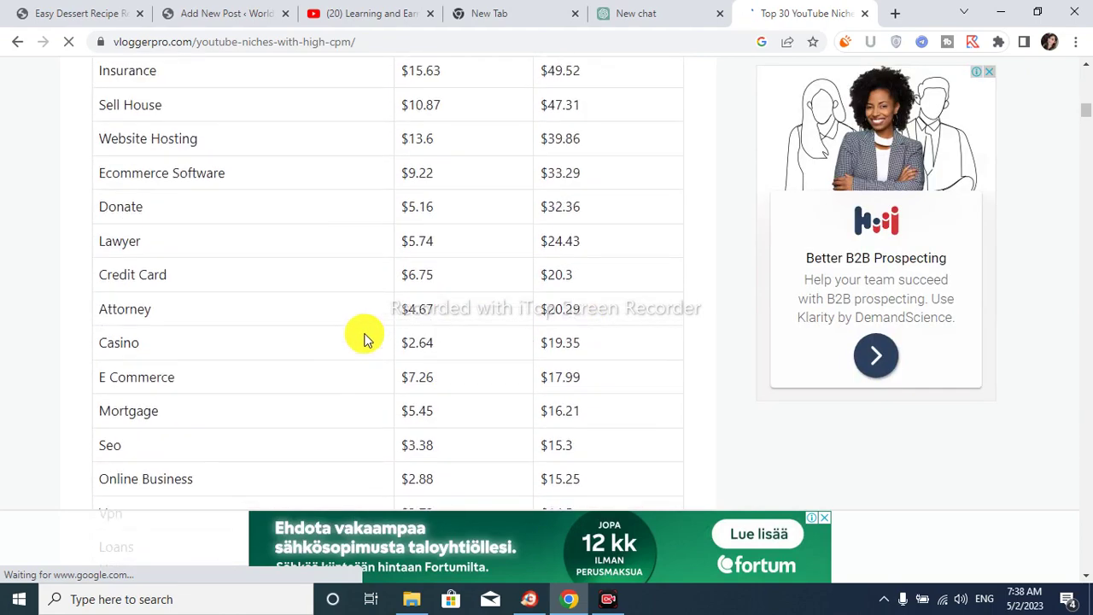
triple_click(184, 175)
right_click(186, 174)
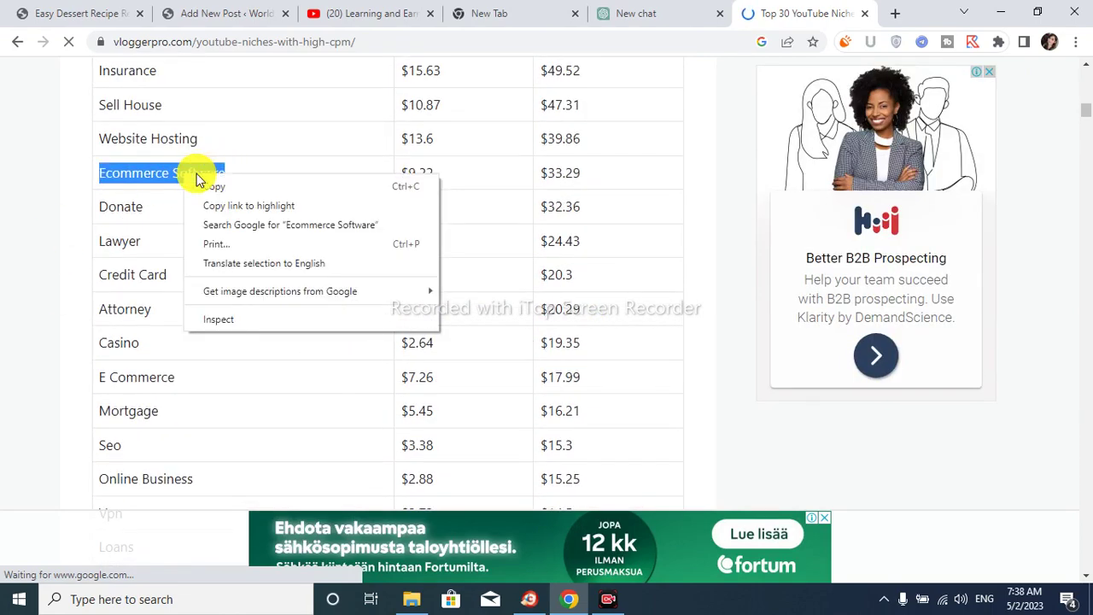
left_click(212, 185)
Step: Run the Keyword Research 2.0 prompt in ChatGPT with the copied "Ecommerce Software" as the seed keyword
left_click(228, 24)
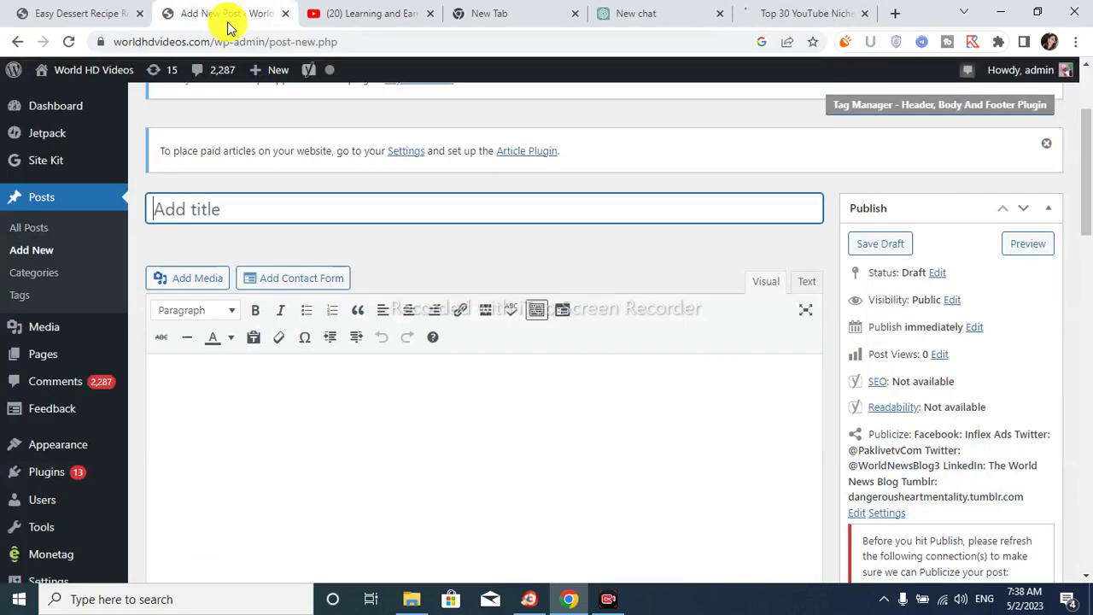
left_click(628, 13)
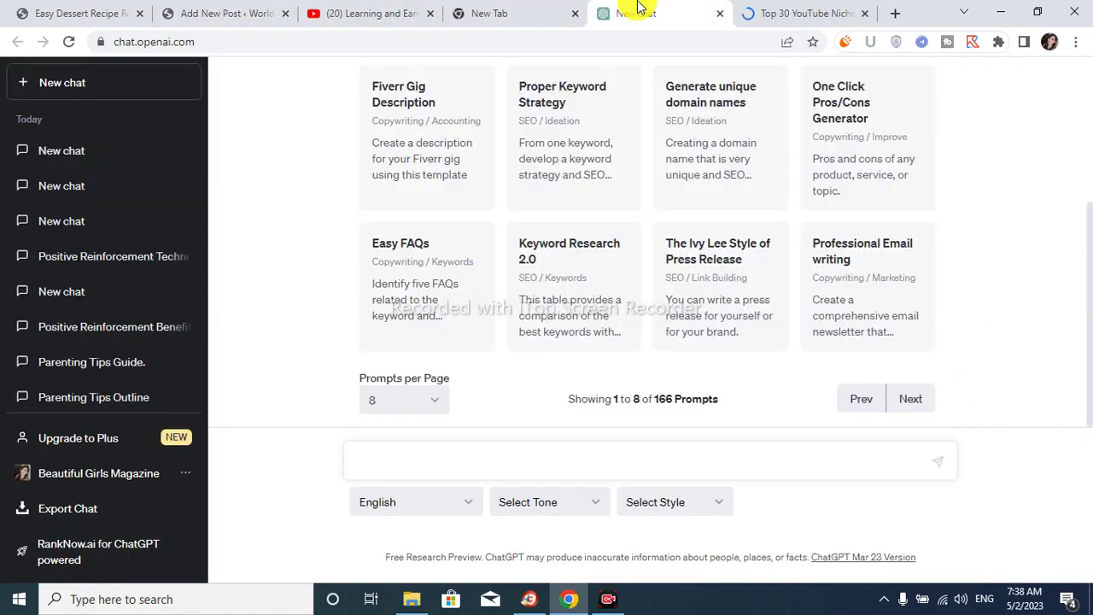
left_click(581, 255)
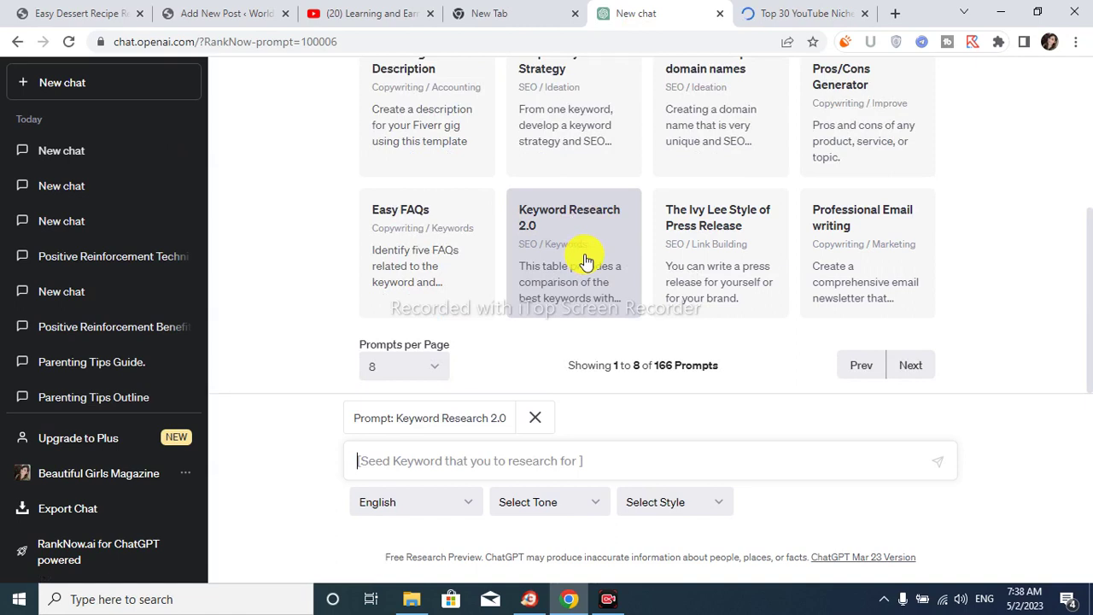
right_click(459, 461)
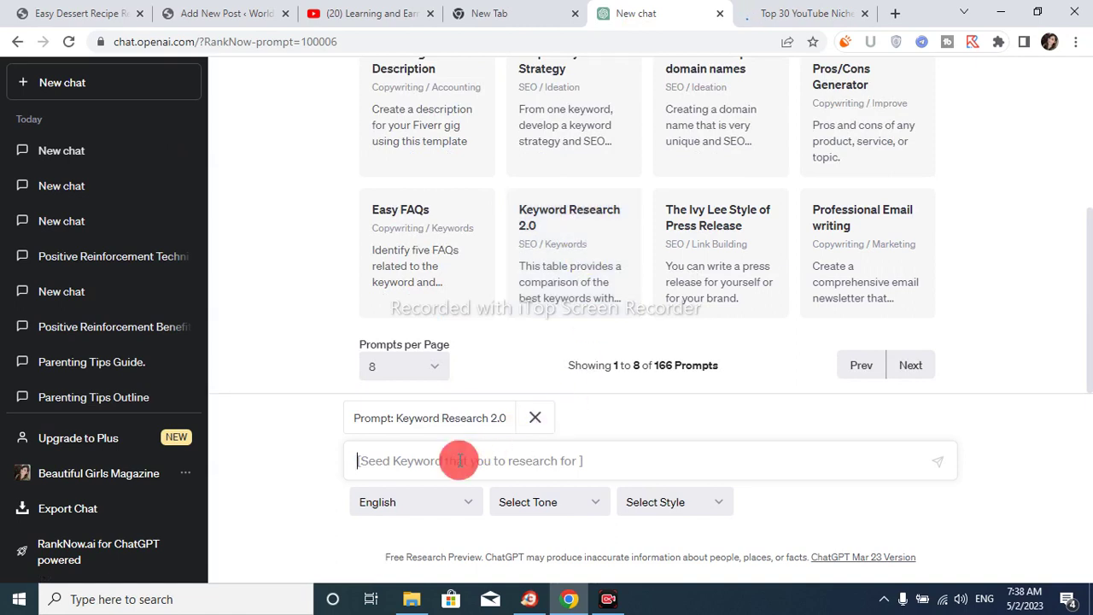
left_click(519, 286)
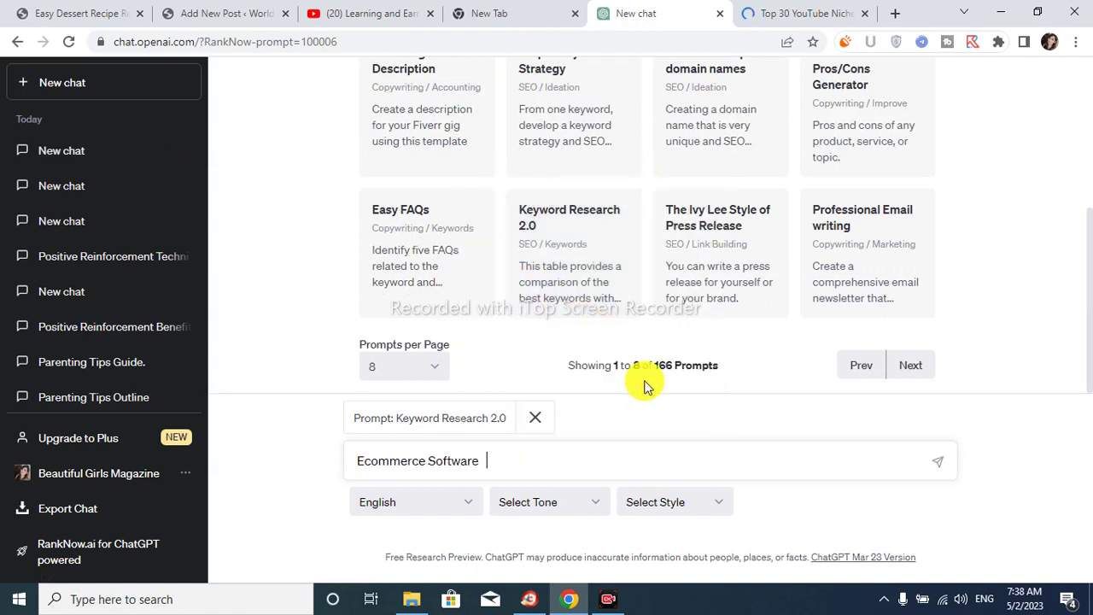
left_click(935, 464)
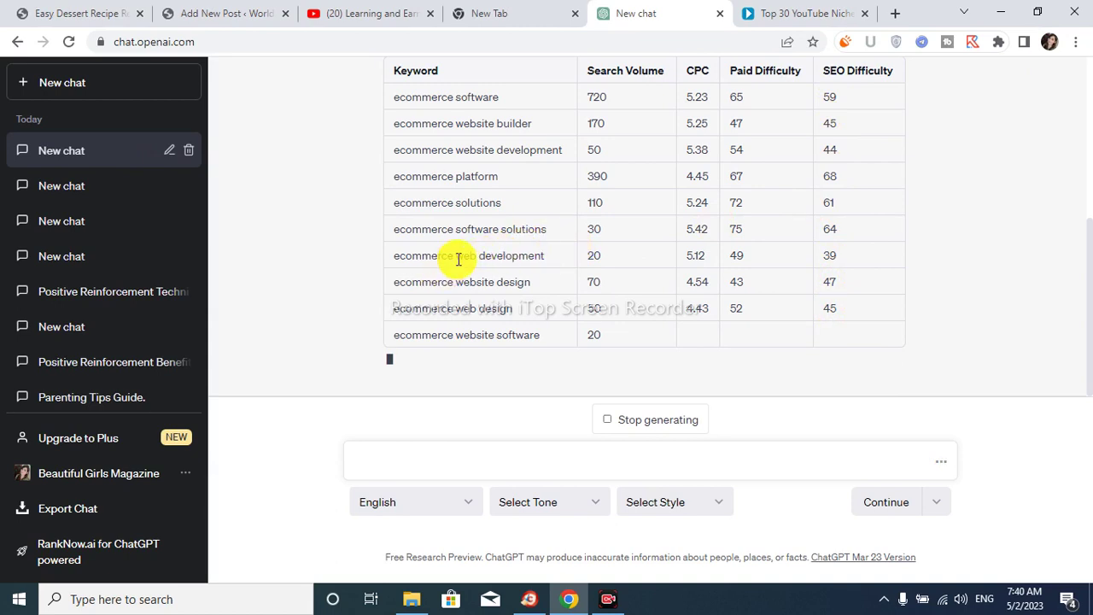
Step: Copy the keyword "ecommerce website builder" from ChatGPT's generated keyword table
left_click(468, 120)
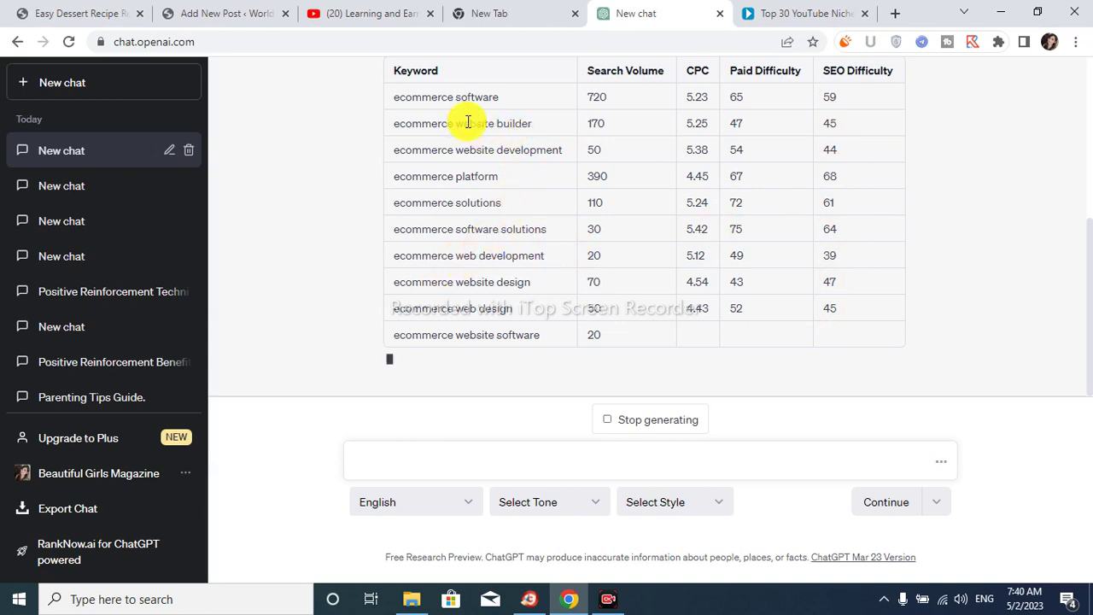
triple_click(468, 120)
right_click(468, 124)
left_click(482, 134)
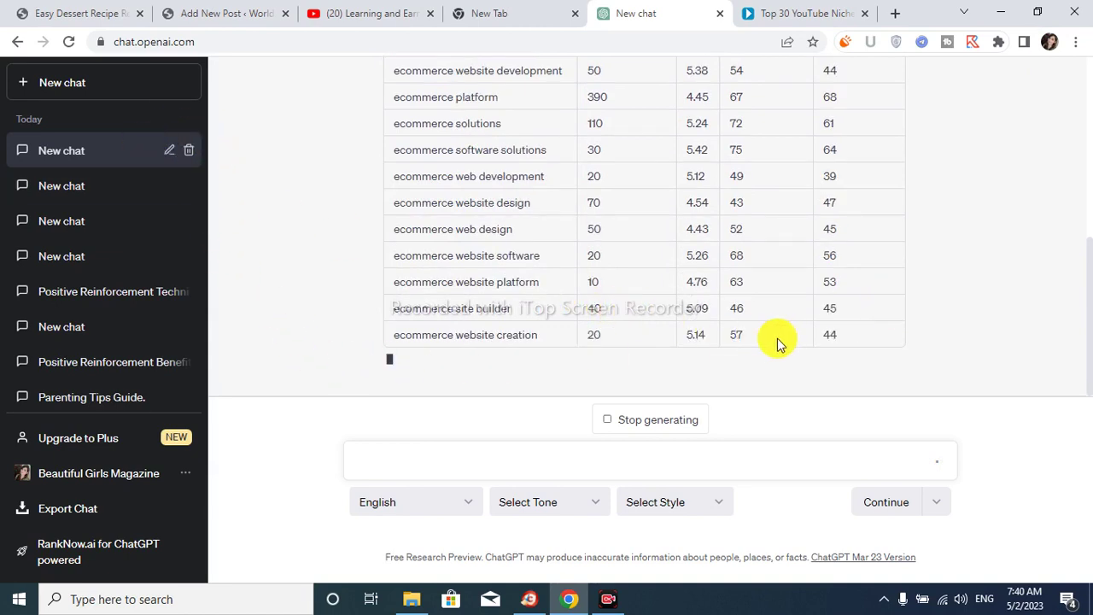
Step: Start a new ChatGPT chat and go to the next page of RankNow.ai prompt templates
left_click(101, 92)
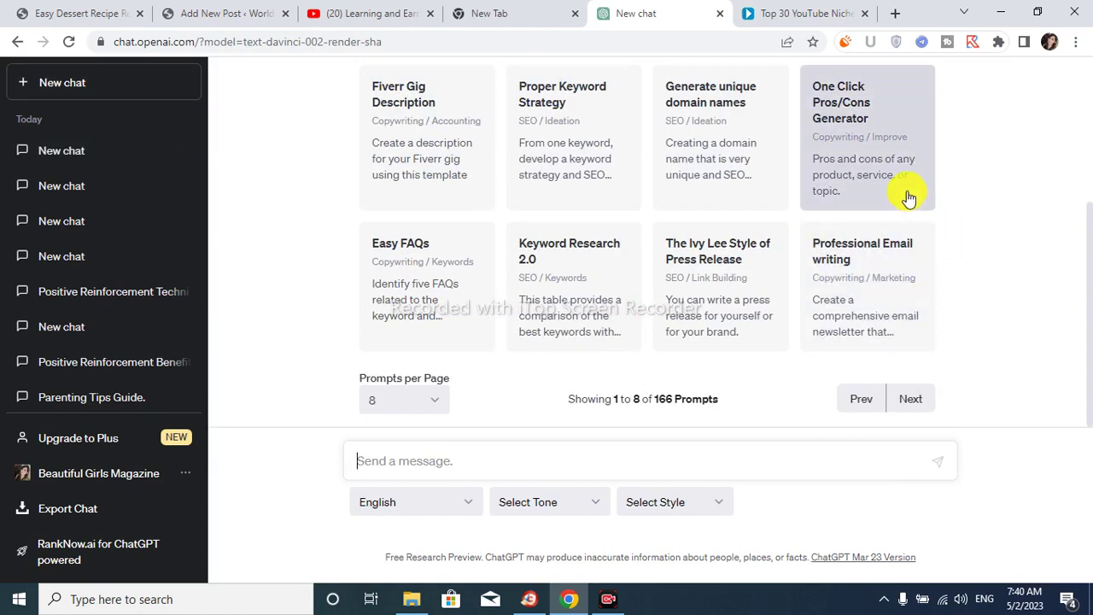
scroll(871, 278, "up", 1)
scroll(873, 280, "down", 1)
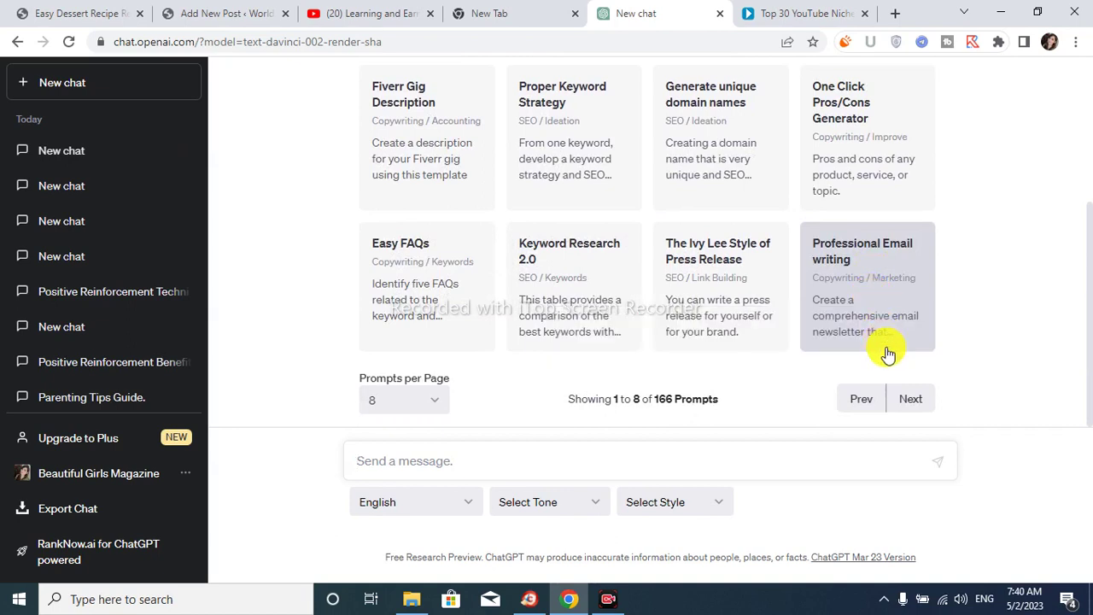
left_click(909, 399)
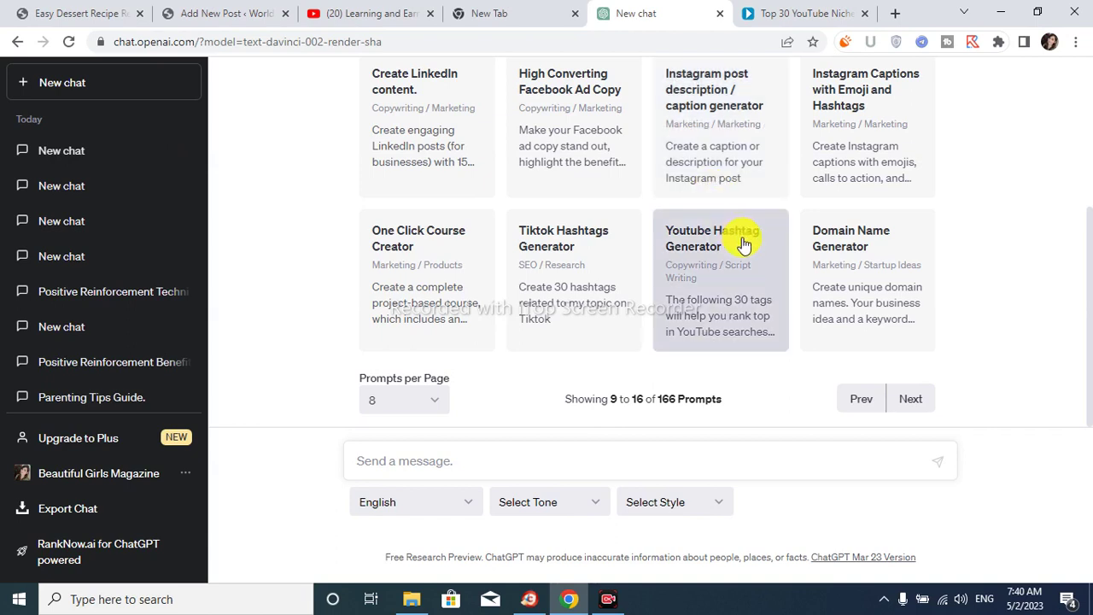
Step: Run the Long Form Article 2.0 prompt in ChatGPT with the copied keyword "ecommerce website builder" as the topic
left_click(910, 398)
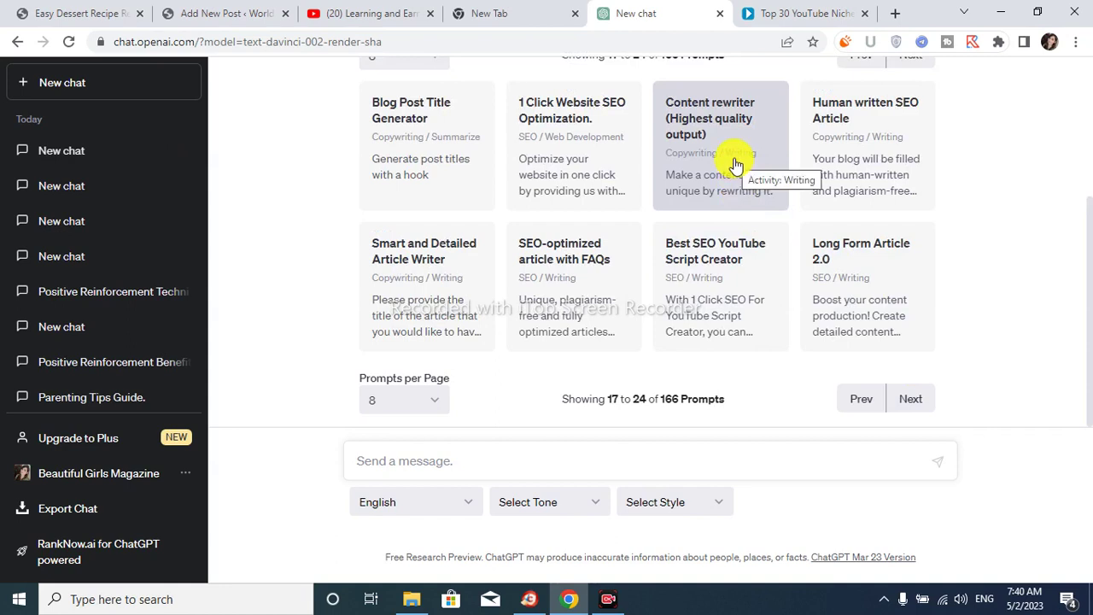
left_click(865, 261)
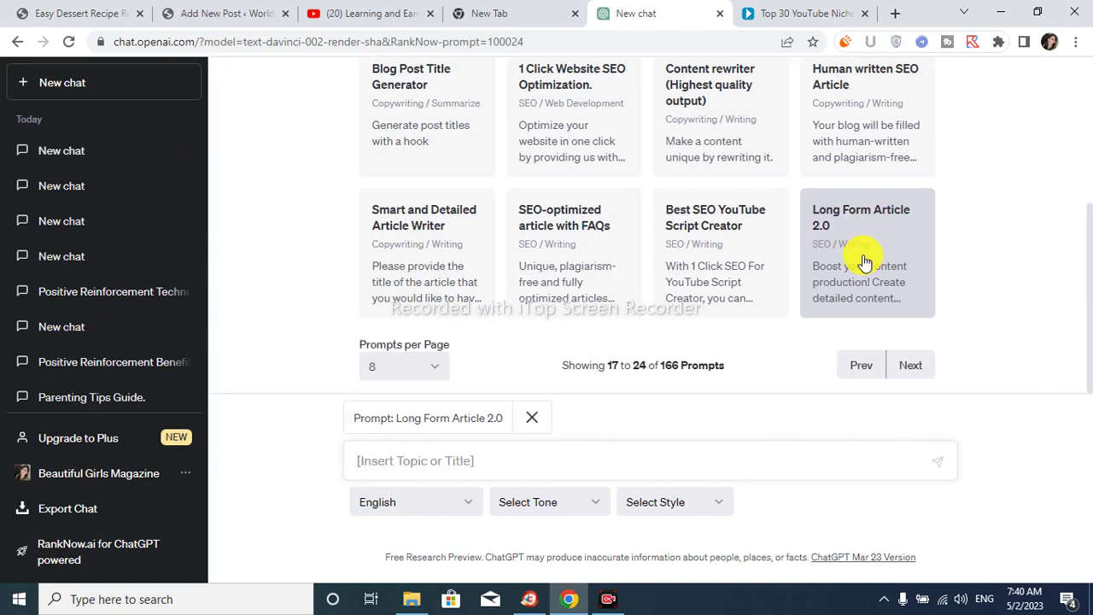
right_click(455, 460)
left_click(494, 285)
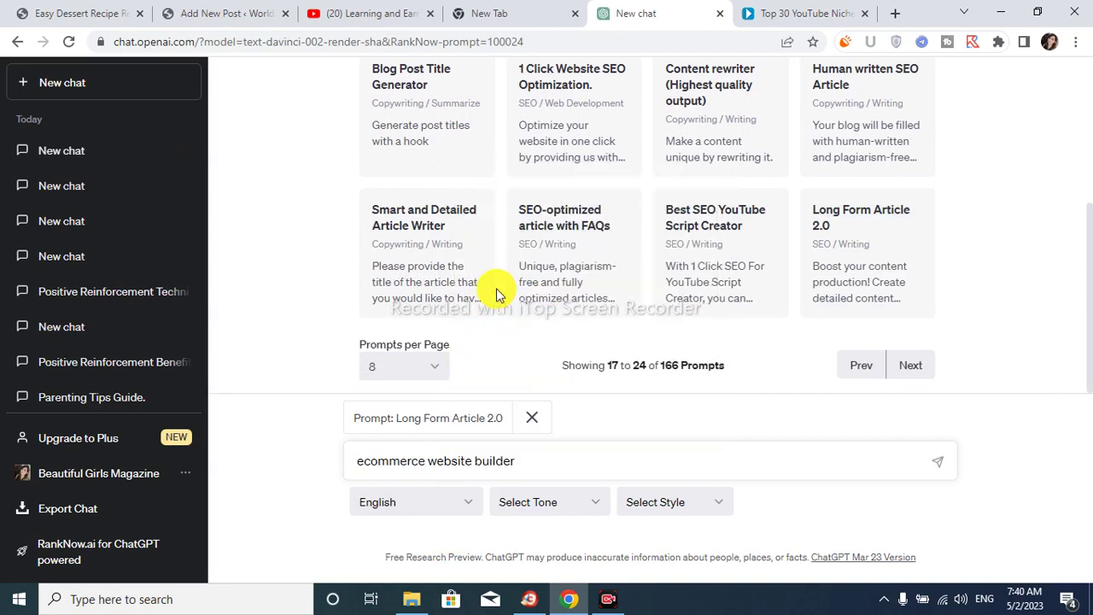
left_click(944, 472)
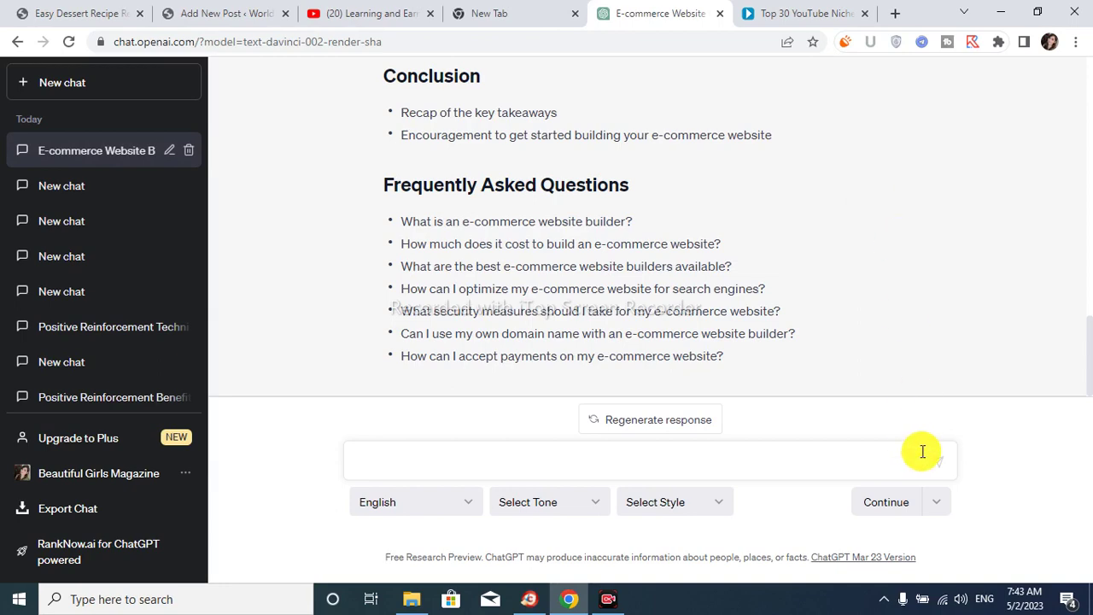
Step: Copy the entire generated e-commerce website outline, from its title through the last frequently asked question
scroll(628, 356, "up", 20)
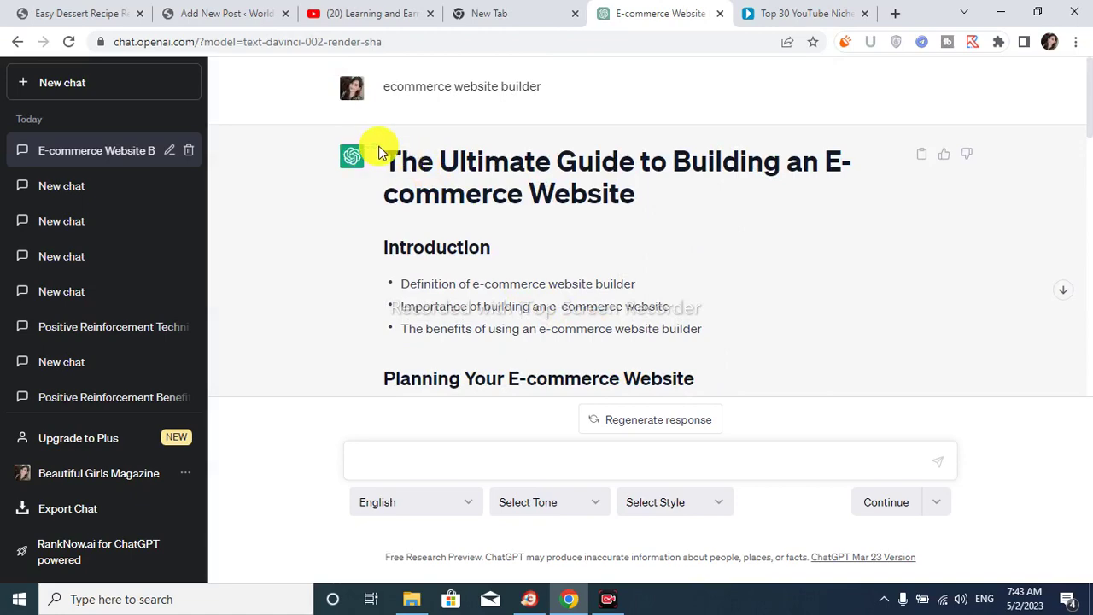
left_click_drag(386, 146, 716, 357)
right_click(649, 305)
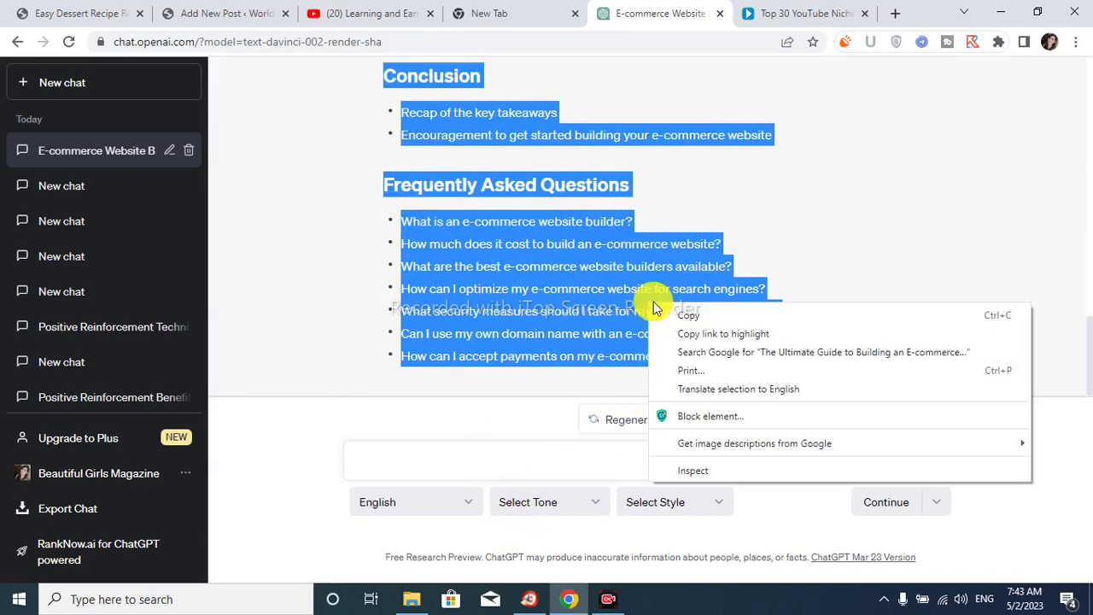
left_click(689, 315)
Step: Close the YouTube niches page, search Google for "ai content detector" in a new tab, and open the Content at Scale detector
left_click(895, 13)
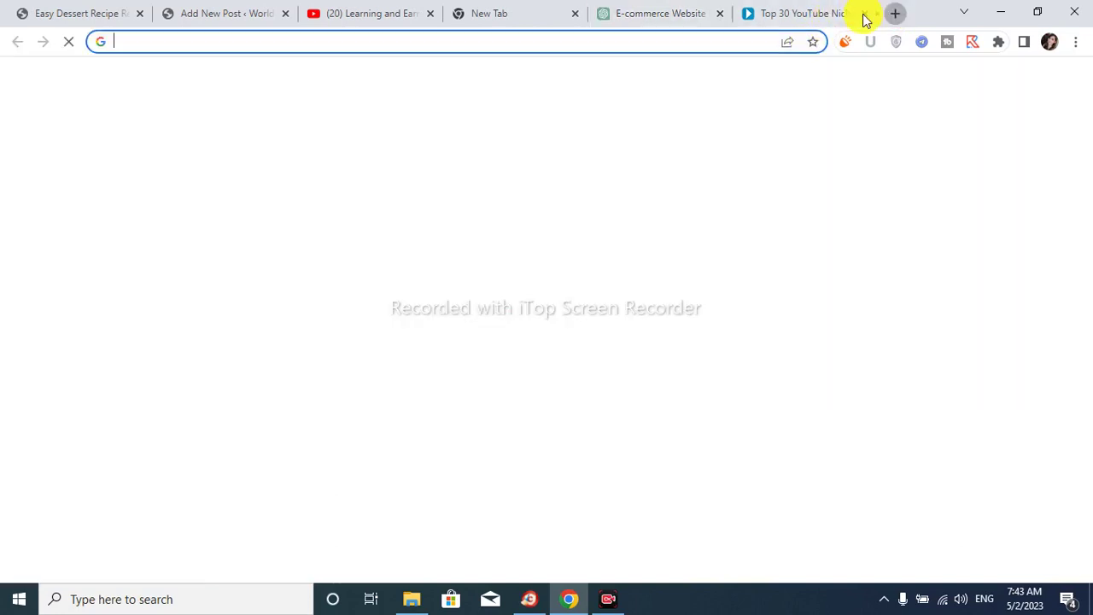
left_click(739, 14)
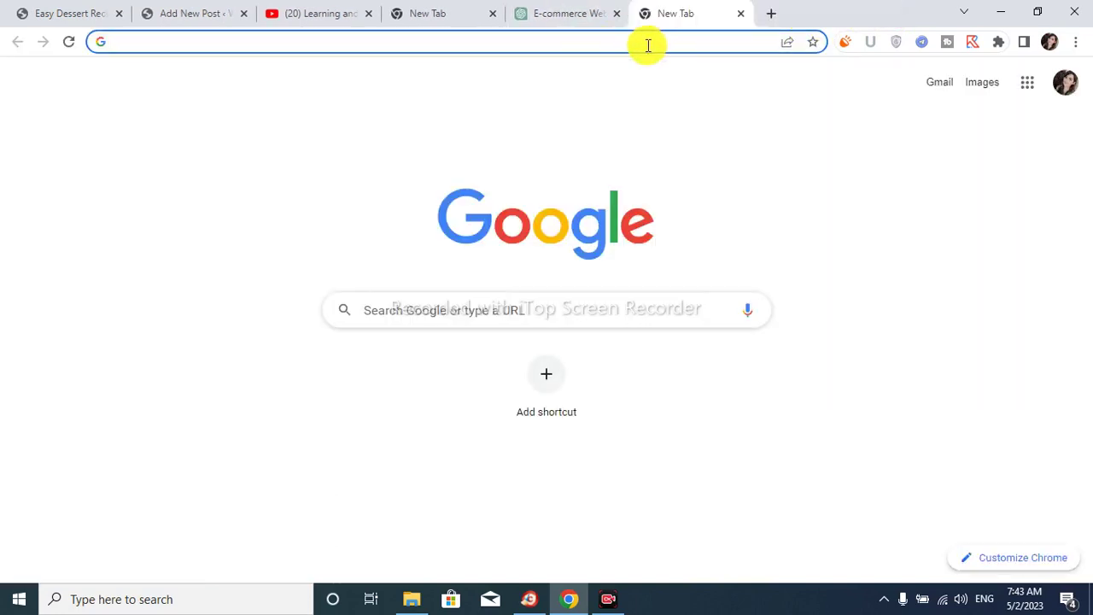
left_click(648, 43)
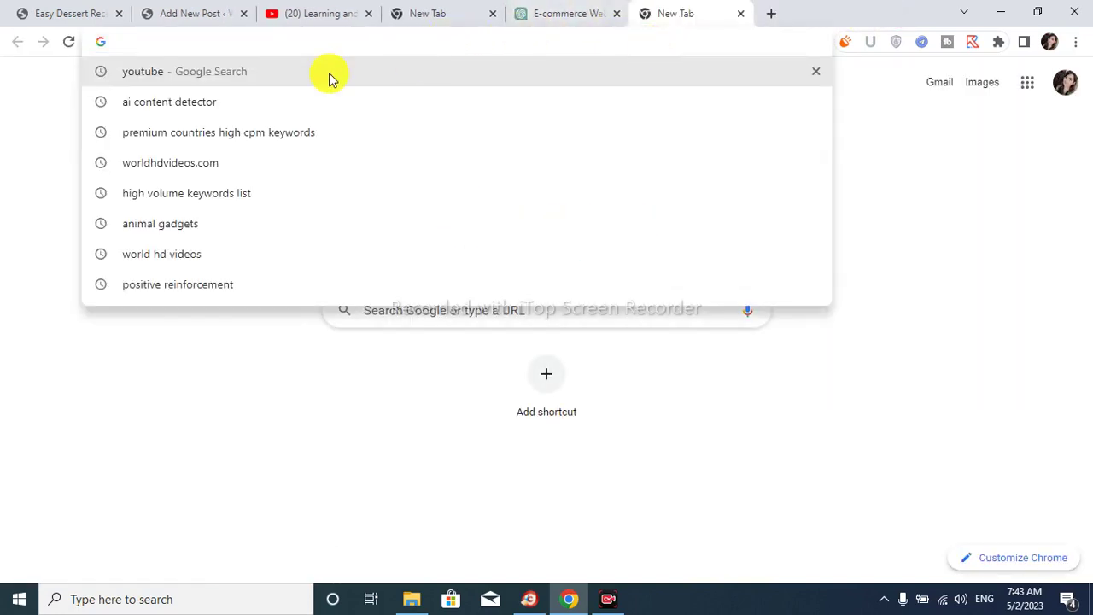
left_click(208, 102)
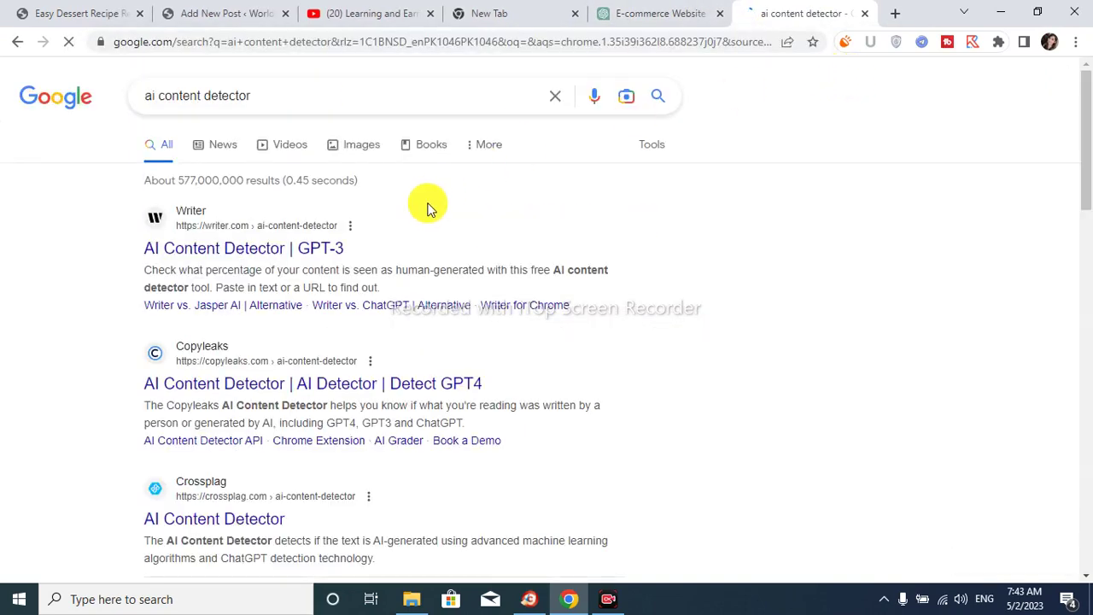
scroll(232, 290, "down", 7)
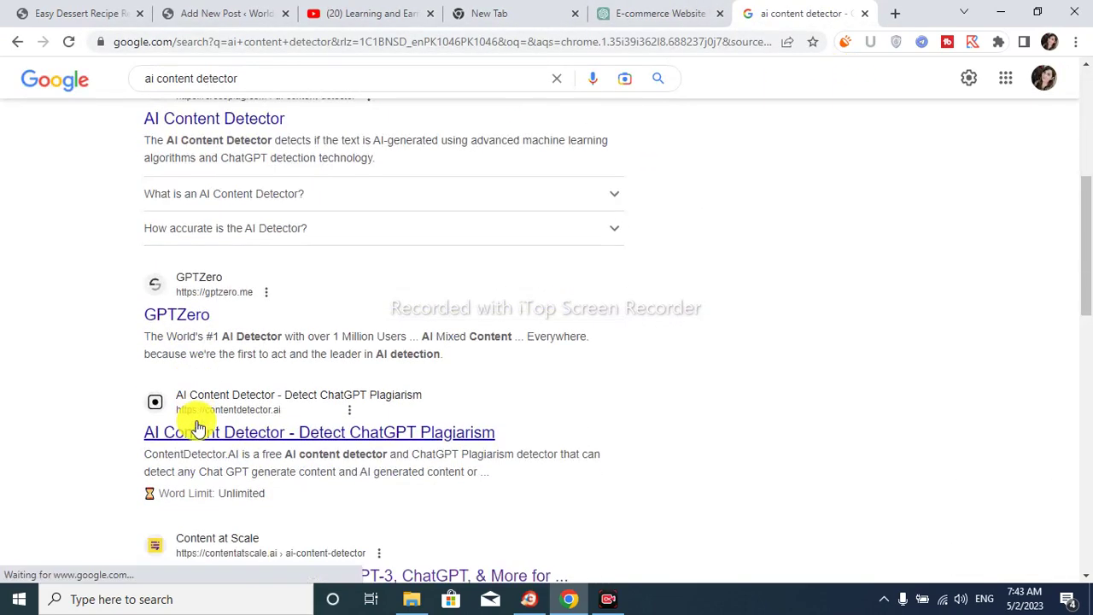
left_click(219, 384)
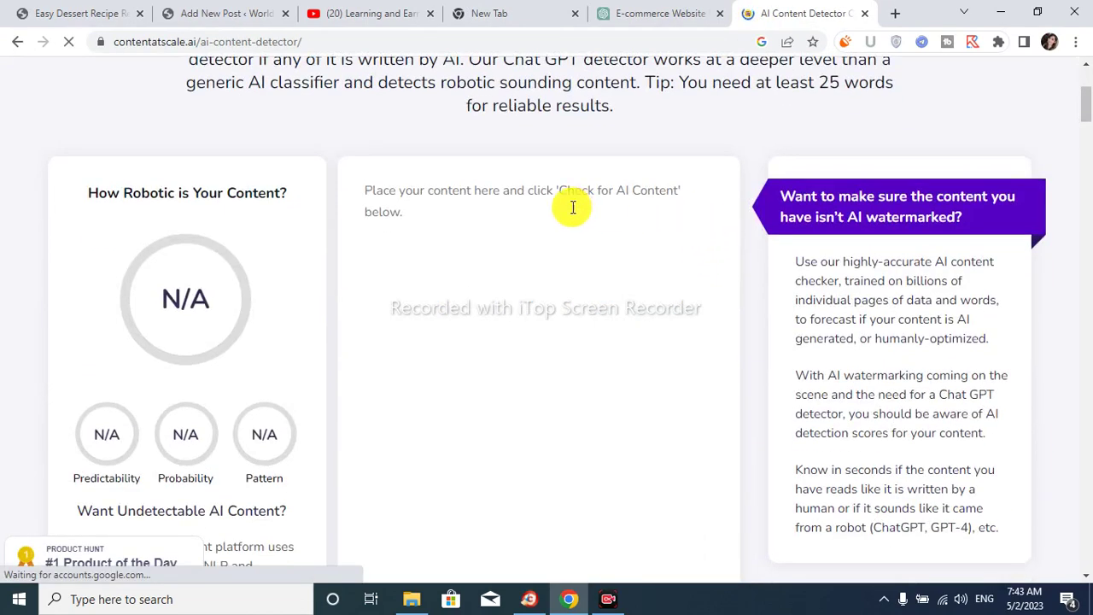
Step: Paste the copied outline into the detector and check it for AI content, reviewing the resulting scores
right_click(552, 186)
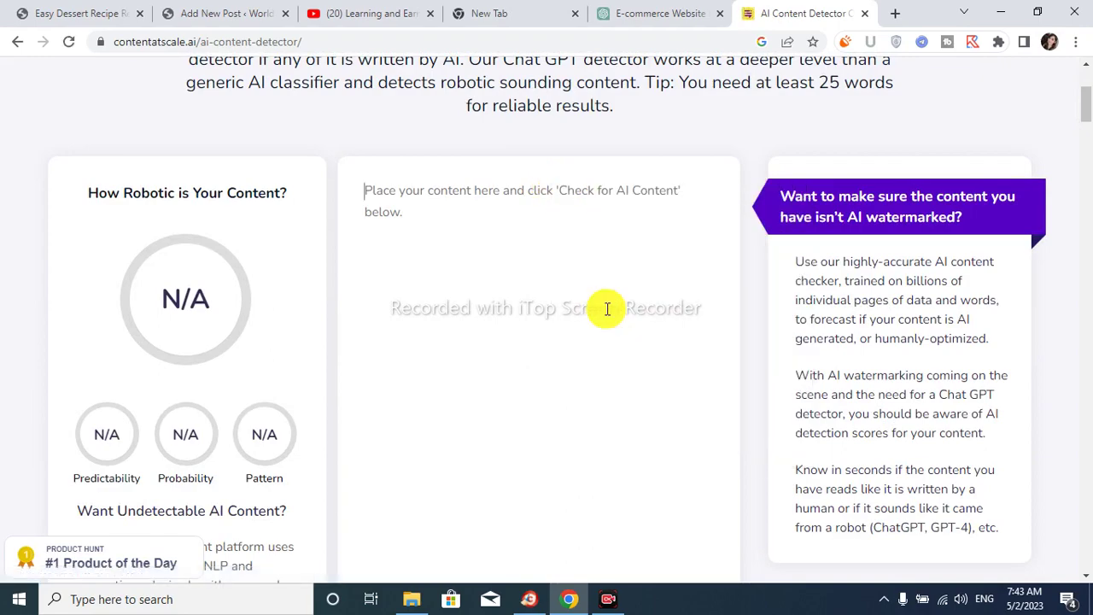
left_click(602, 310)
scroll(605, 299, "down", 4)
left_click(573, 521)
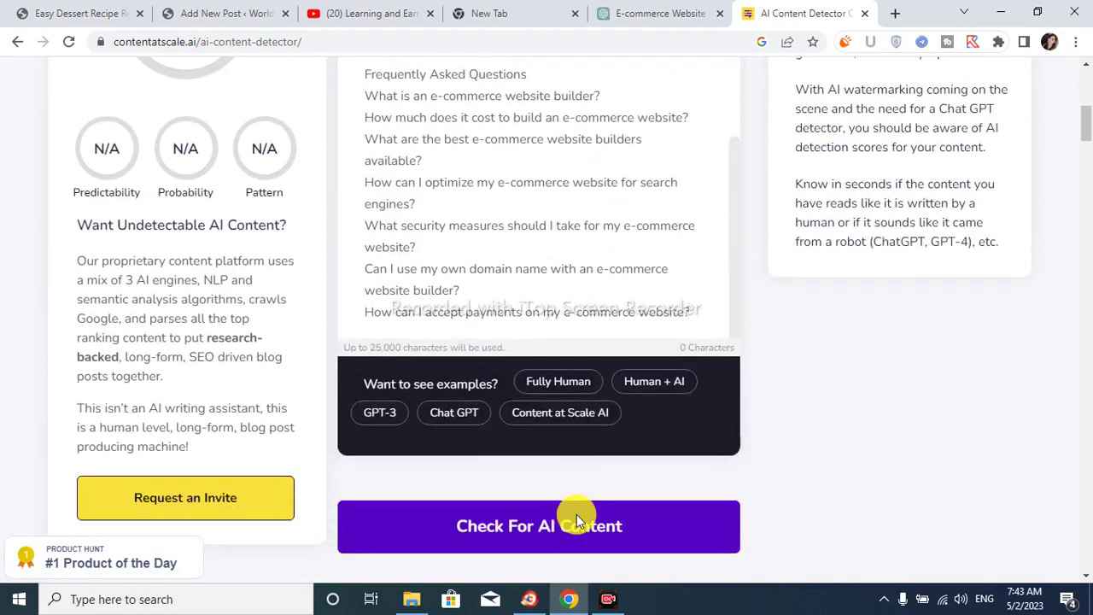
scroll(751, 400, "up", 1)
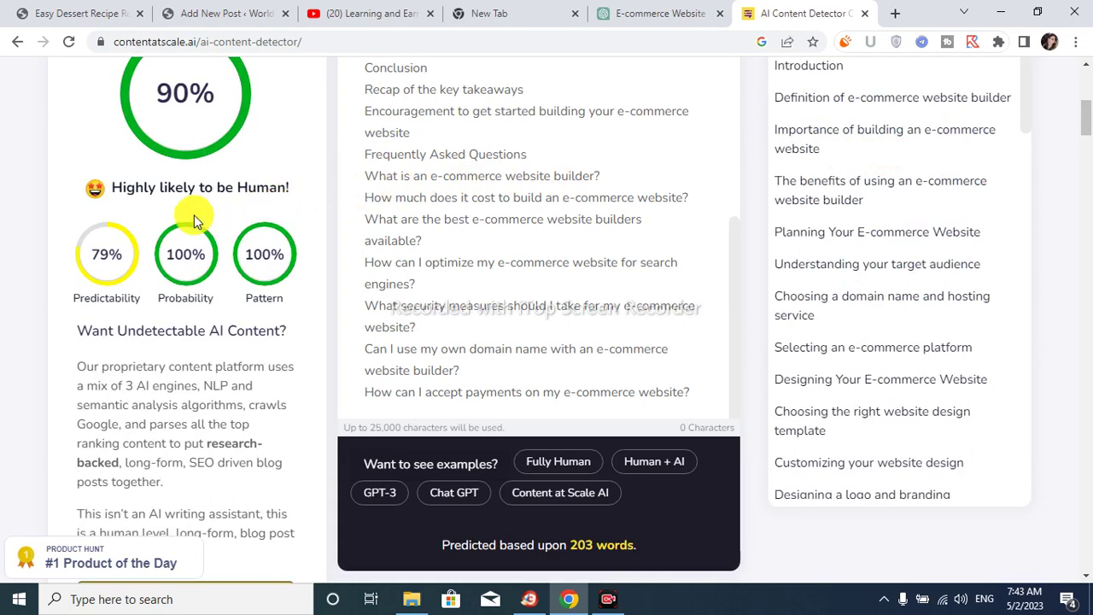
scroll(168, 200, "up", 1)
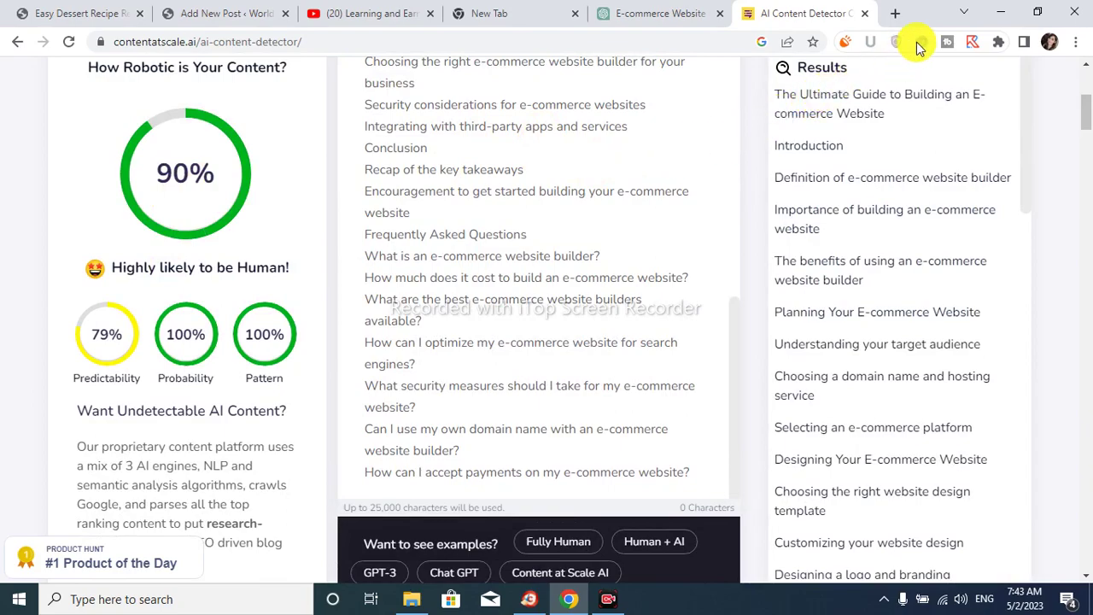
Step: Create a new Microsoft Word document on the desktop with its default name and open it in Word
left_click(987, 17)
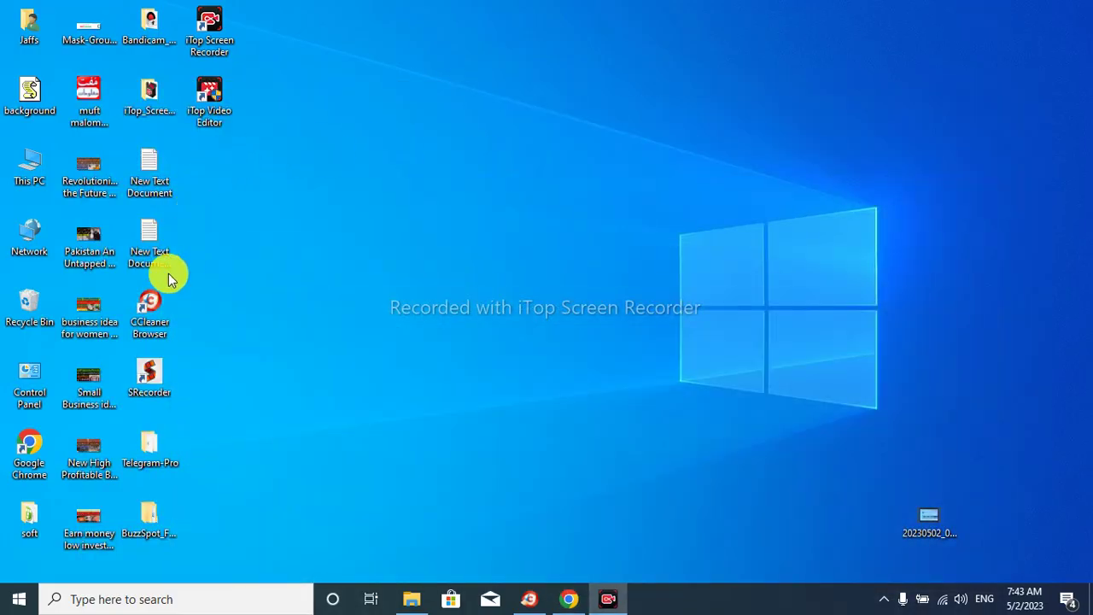
right_click(286, 205)
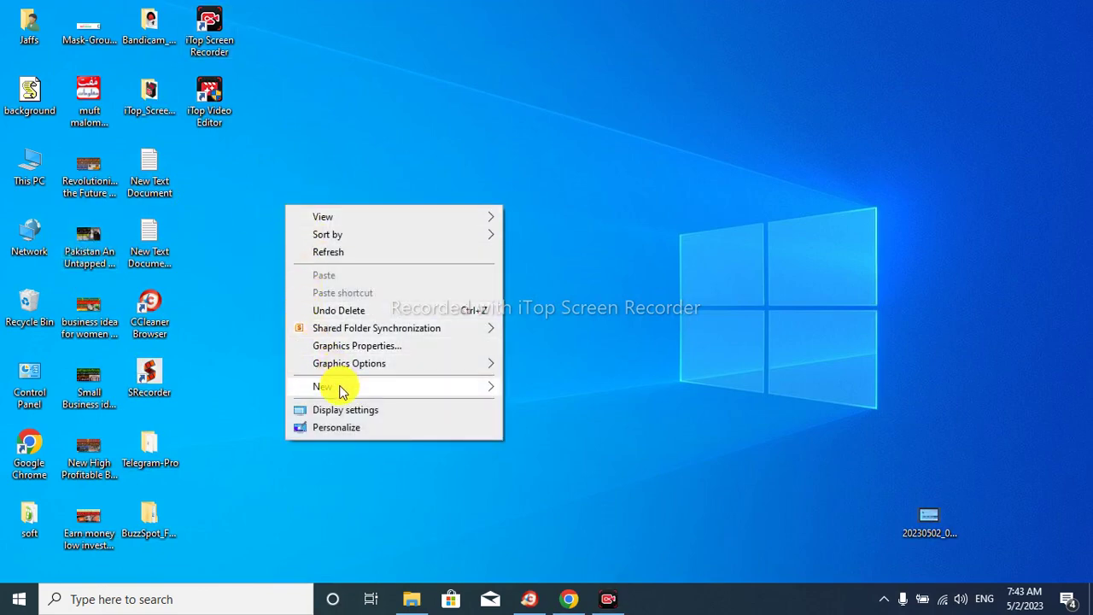
mouse_move(340, 389)
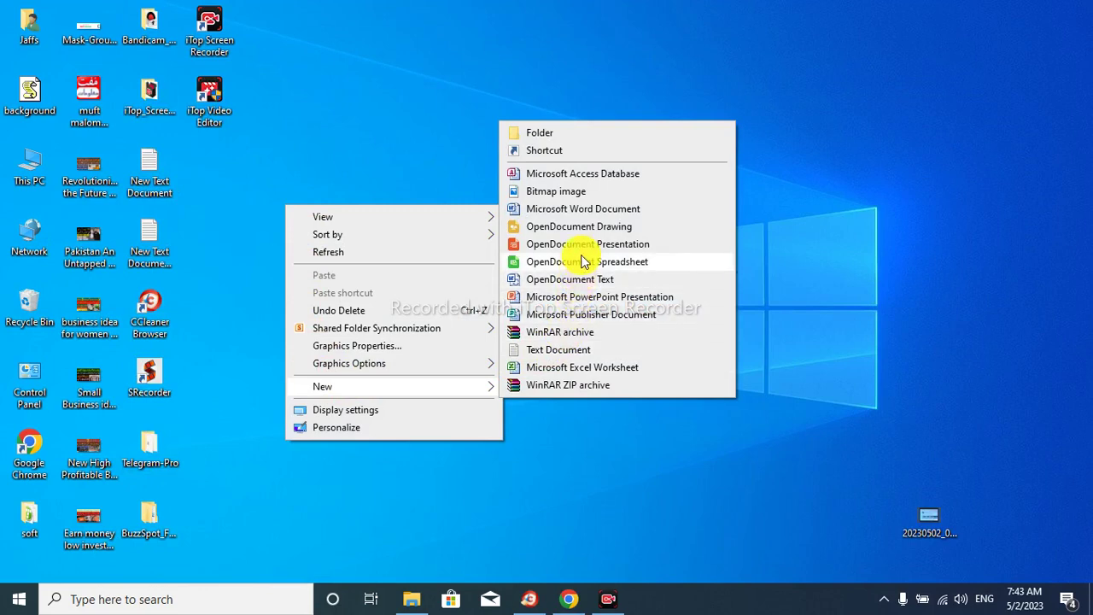
left_click(590, 213)
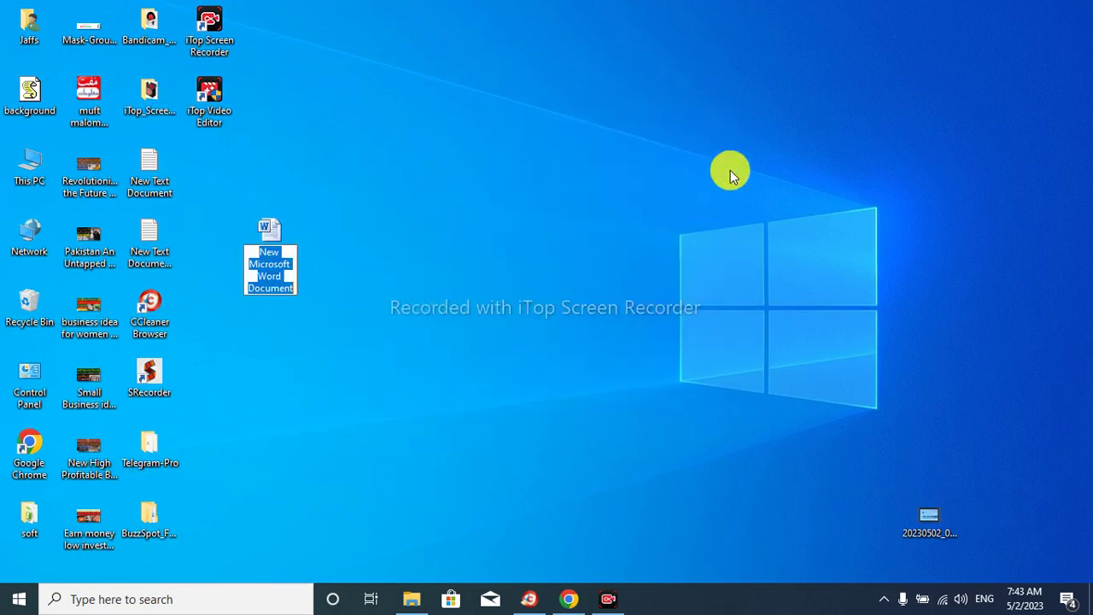
key("Return")
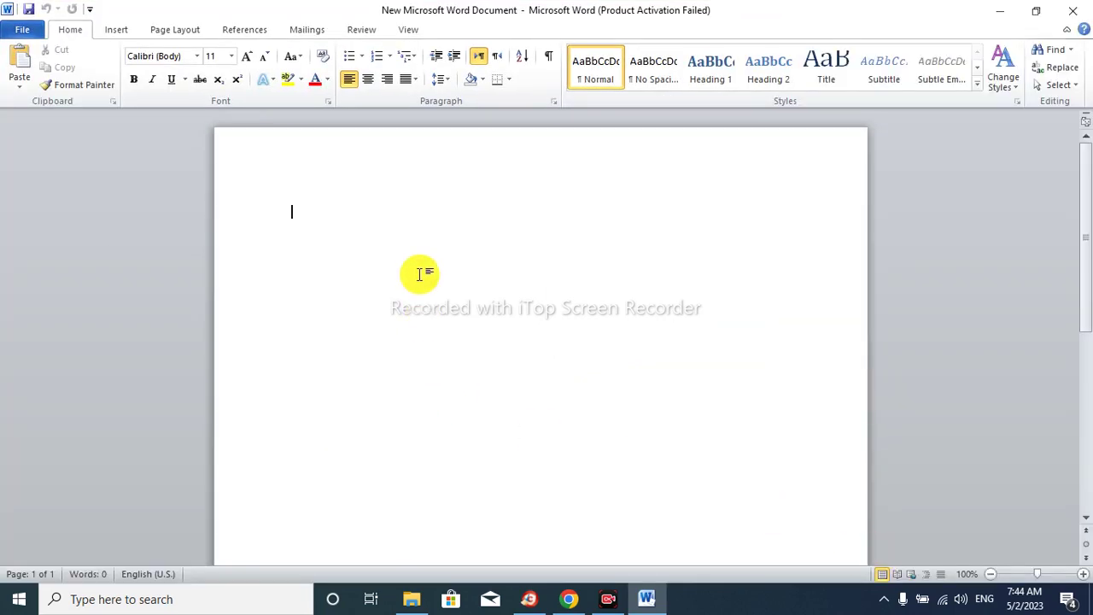
Step: Paste the copied e-commerce website outline into the blank Word document and review it from the beginning
left_click(408, 183)
right_click(408, 183)
left_click(435, 228)
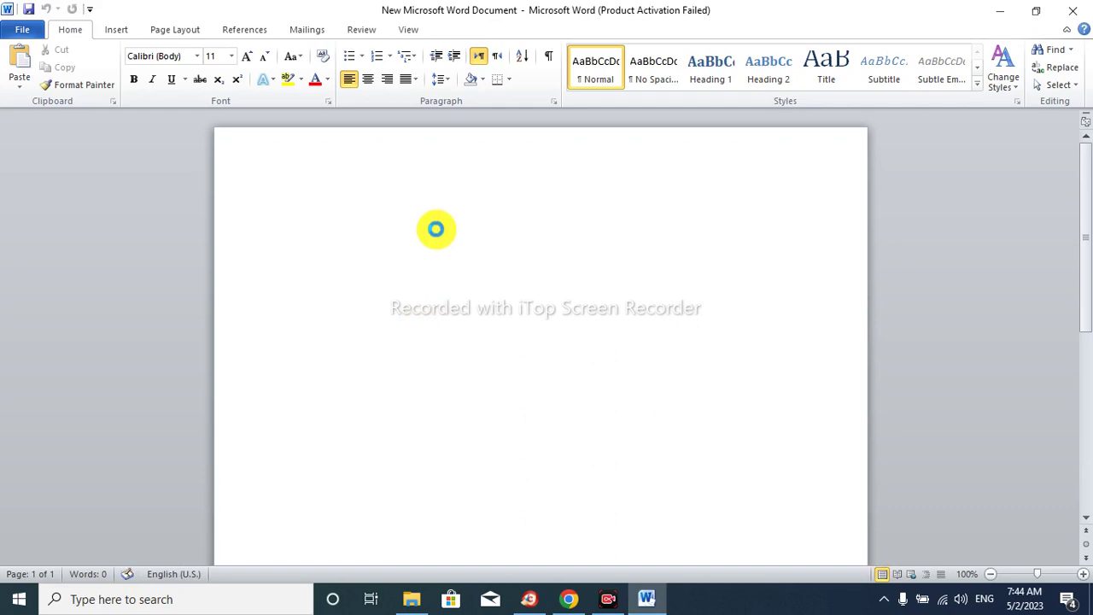
key("ctrl+v")
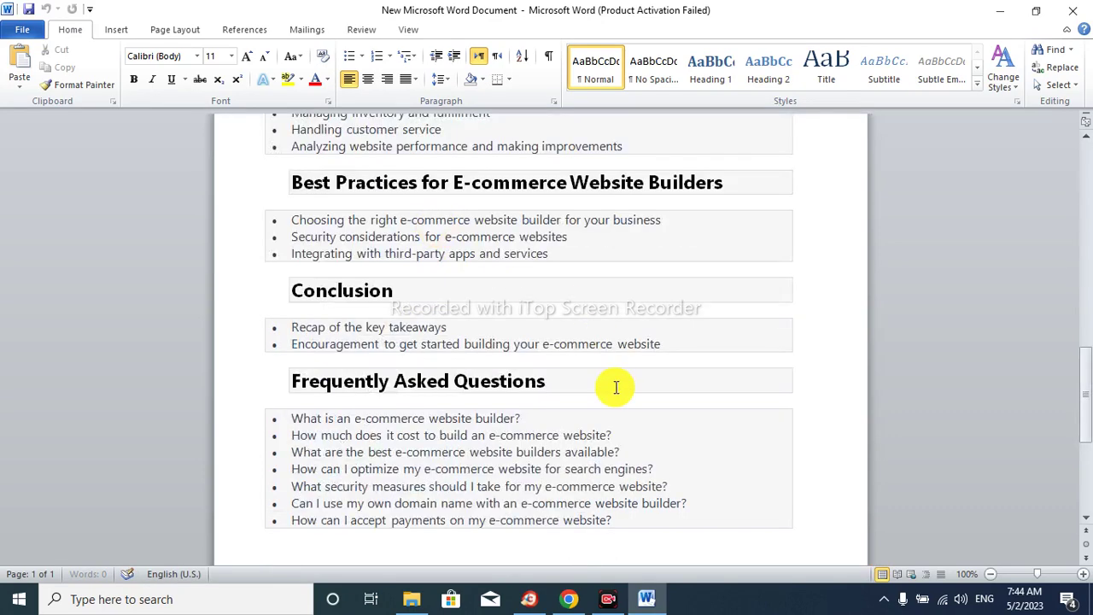
scroll(519, 358, "up", 12)
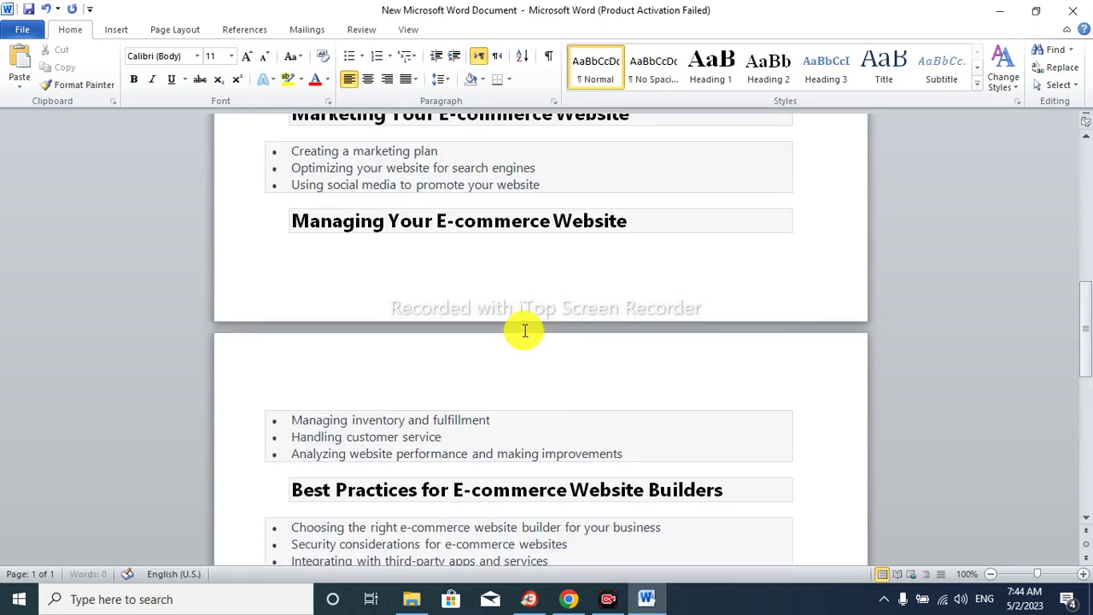
scroll(528, 311, "up", 5)
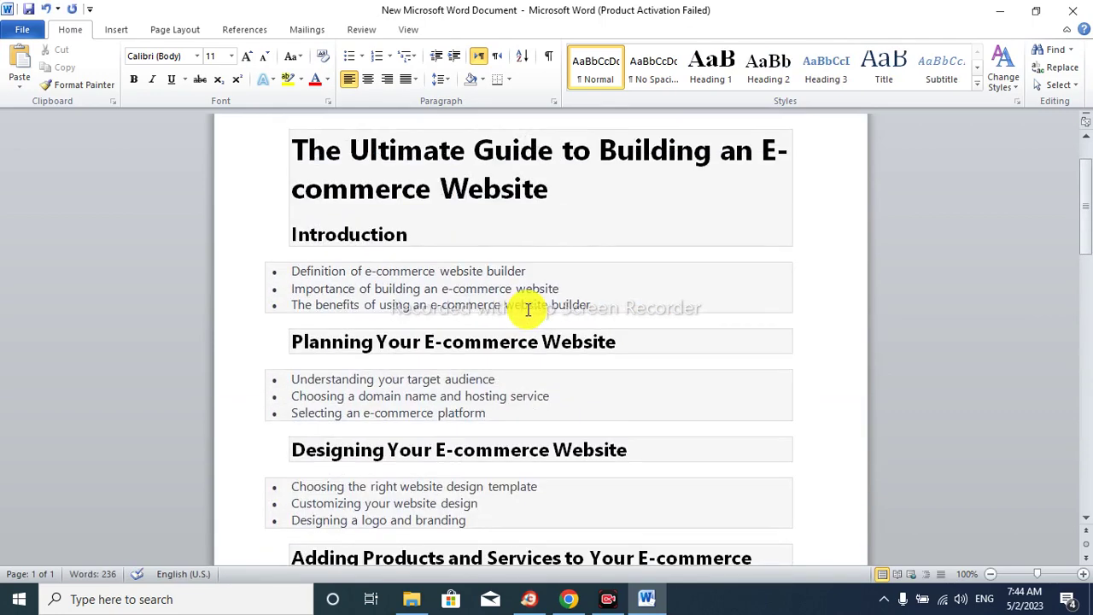
Step: Copy the full contents of the Word document
left_click(524, 257)
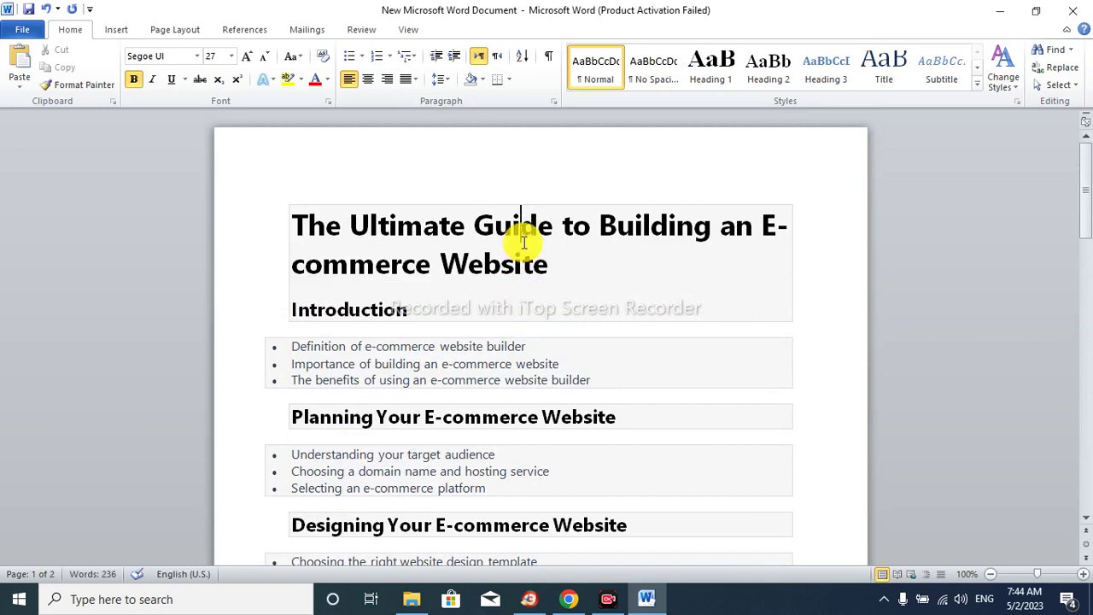
key("ctrl+a")
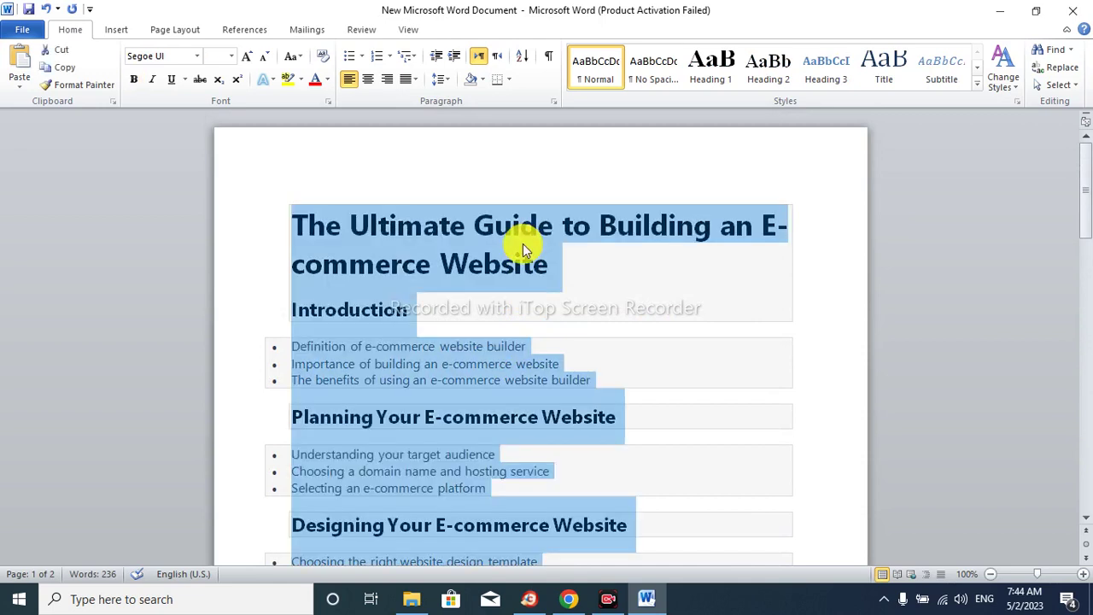
right_click(523, 243)
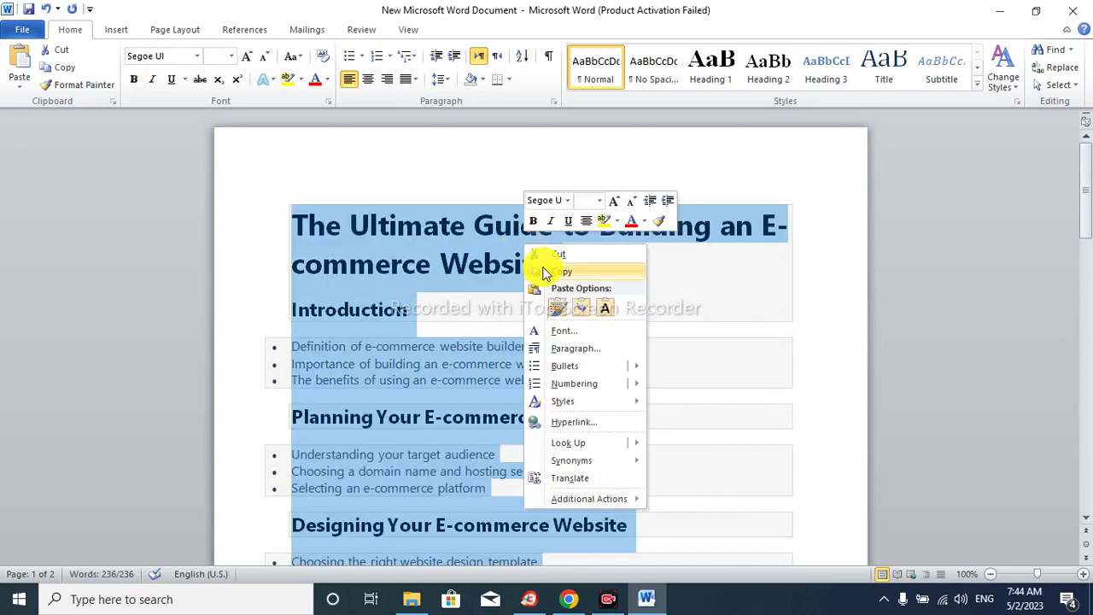
left_click(548, 272)
Step: Switch to the Add New Post page in Chrome and paste the copied Word text into the WordPress post body
left_click(1000, 14)
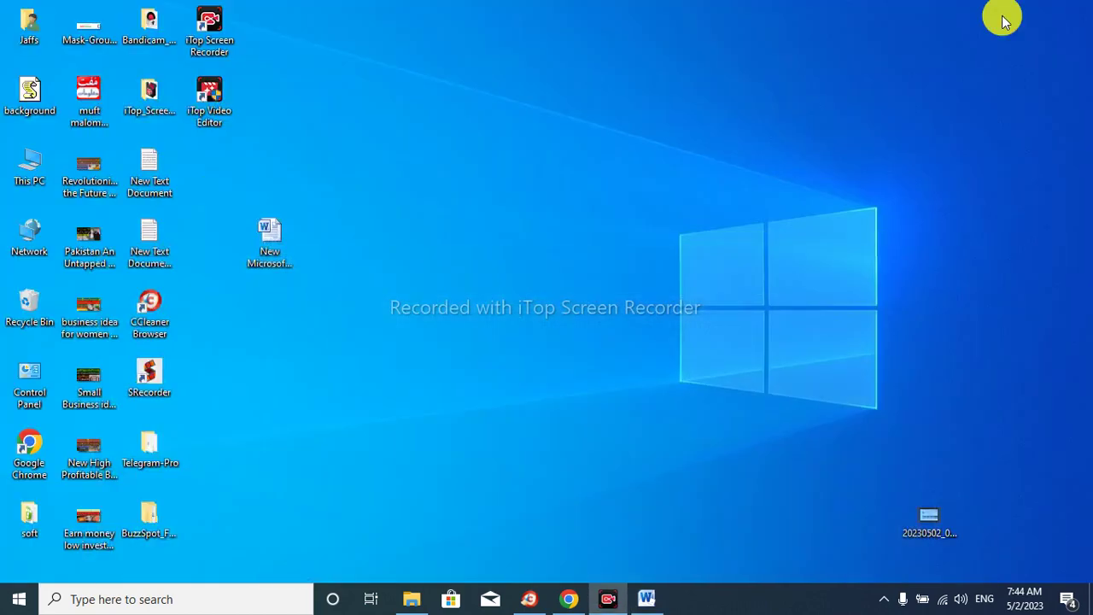
left_click(569, 599)
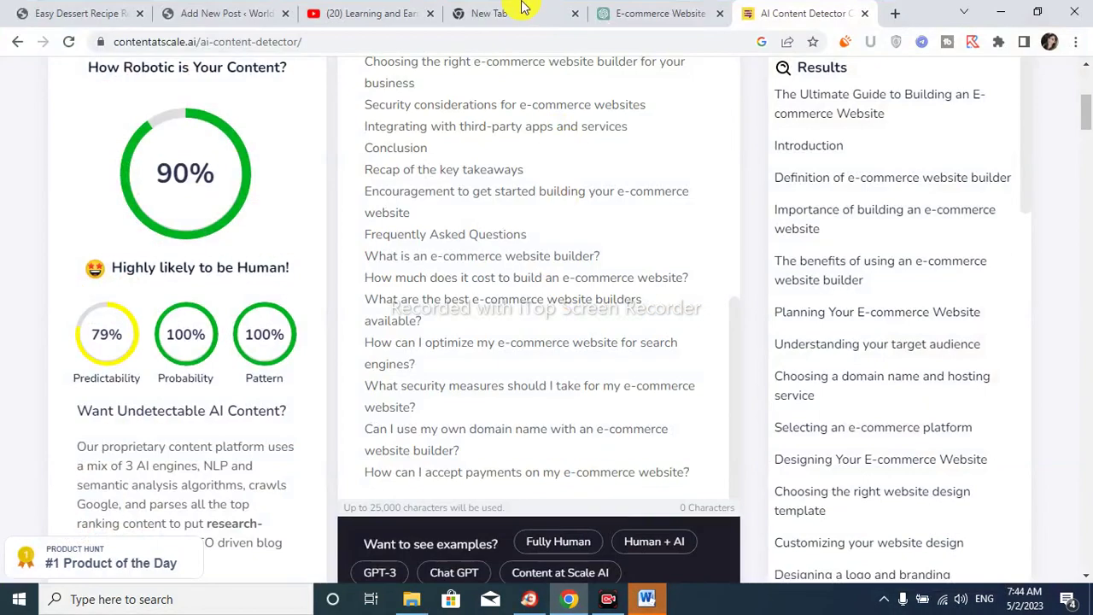
left_click(200, 12)
scroll(299, 322, "down", 1)
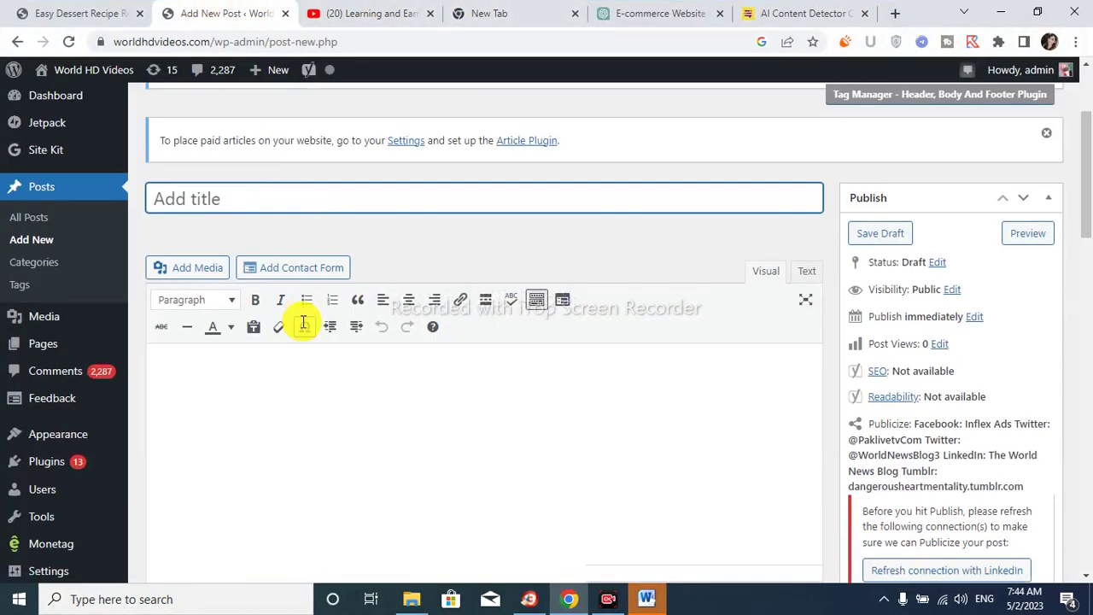
mouse_move(275, 81)
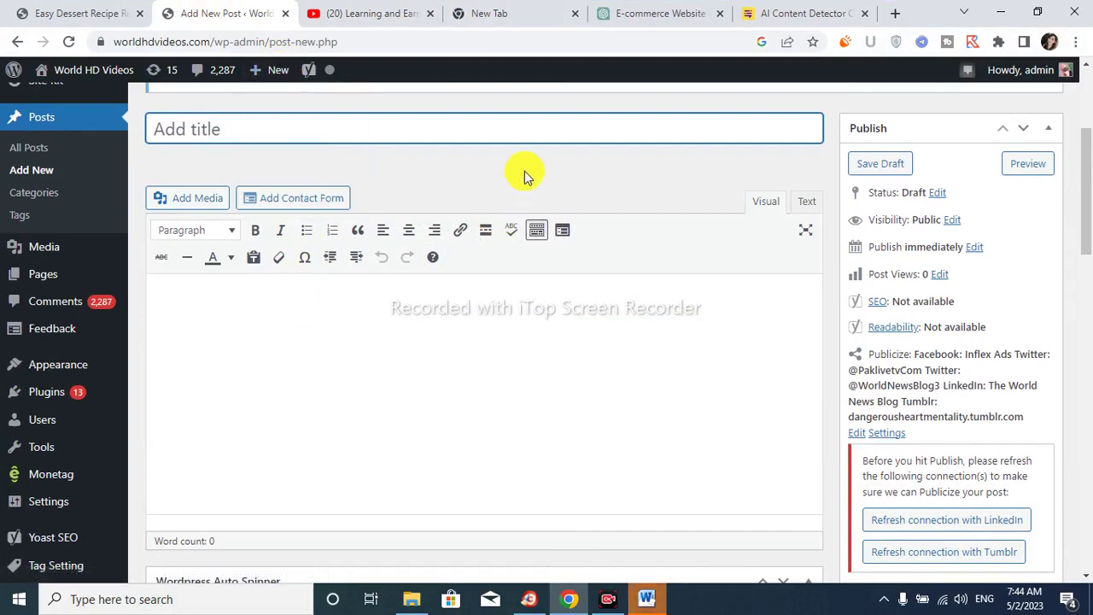
scroll(513, 188, "up", 1)
left_click(338, 393)
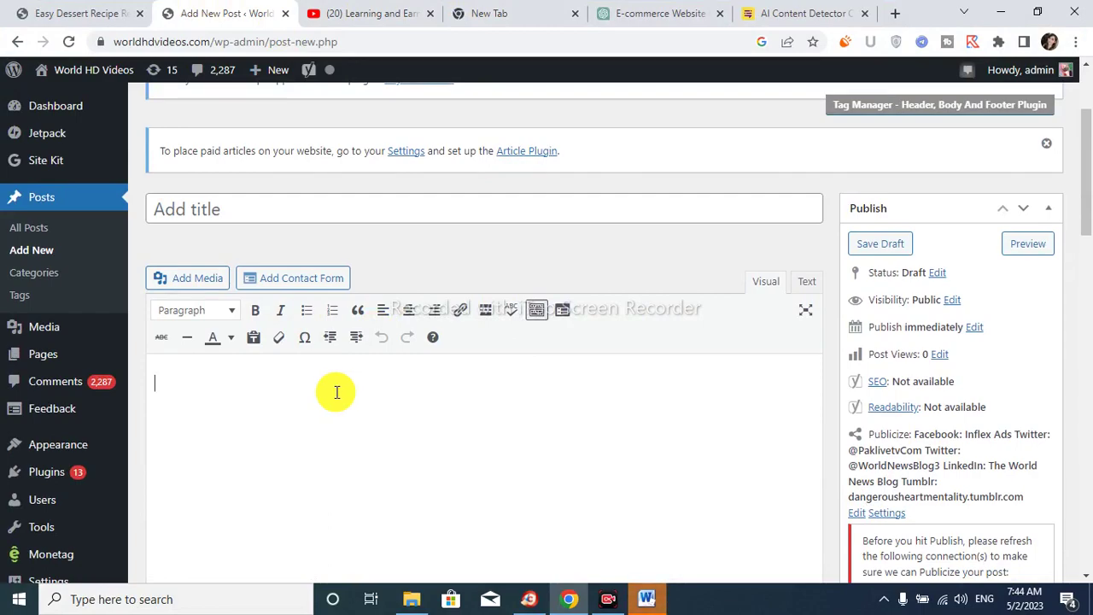
key("ctrl+v")
scroll(338, 391, "up", 15)
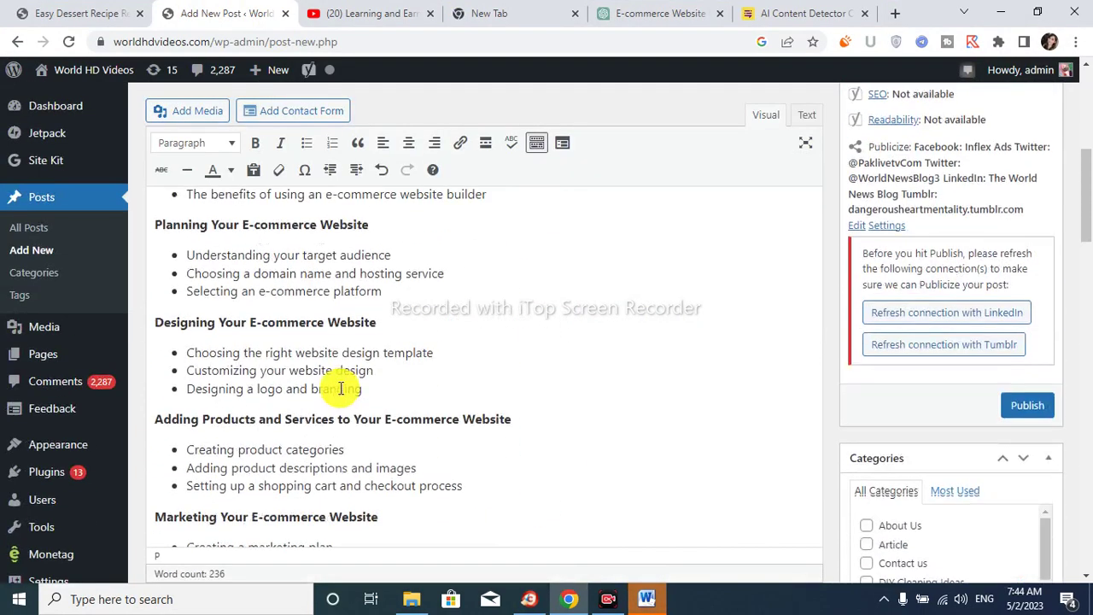
scroll(339, 386, "up", 3)
scroll(340, 386, "down", 5)
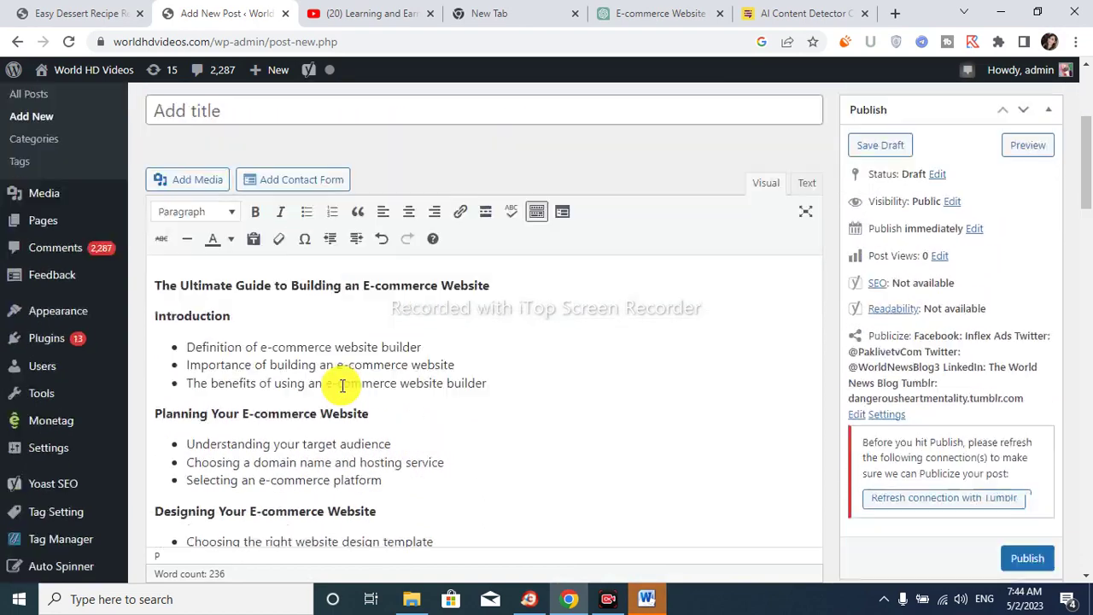
Step: Copy the first body line, "The Ultimate Guide to Building an E-commerce Website", into the post title and format that line as Heading 2
scroll(342, 384, "up", 3)
scroll(340, 386, "up", 1)
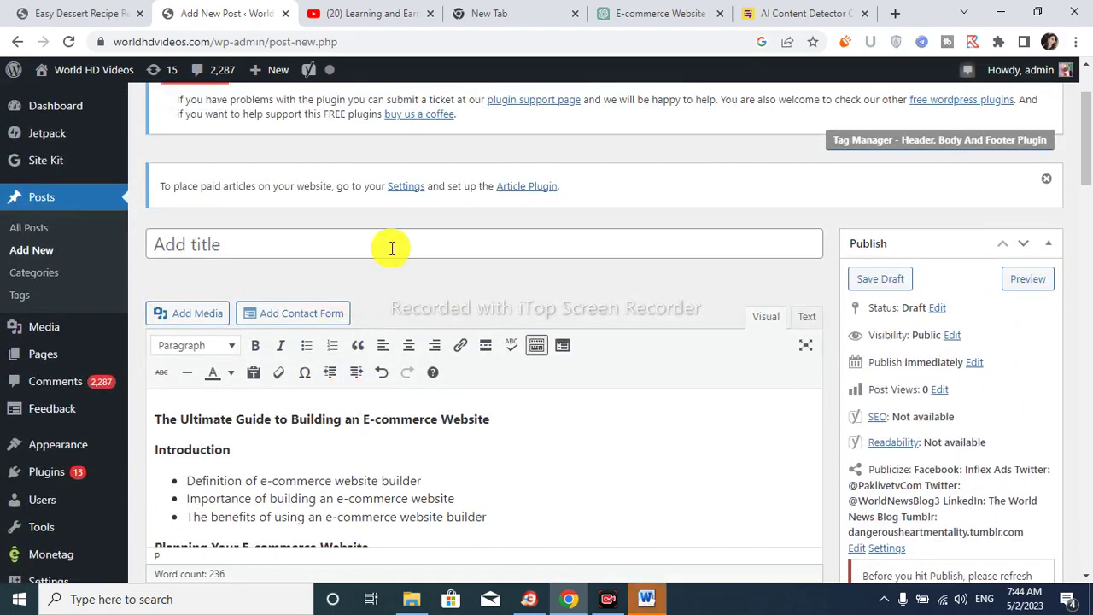
triple_click(293, 419)
right_click(292, 418)
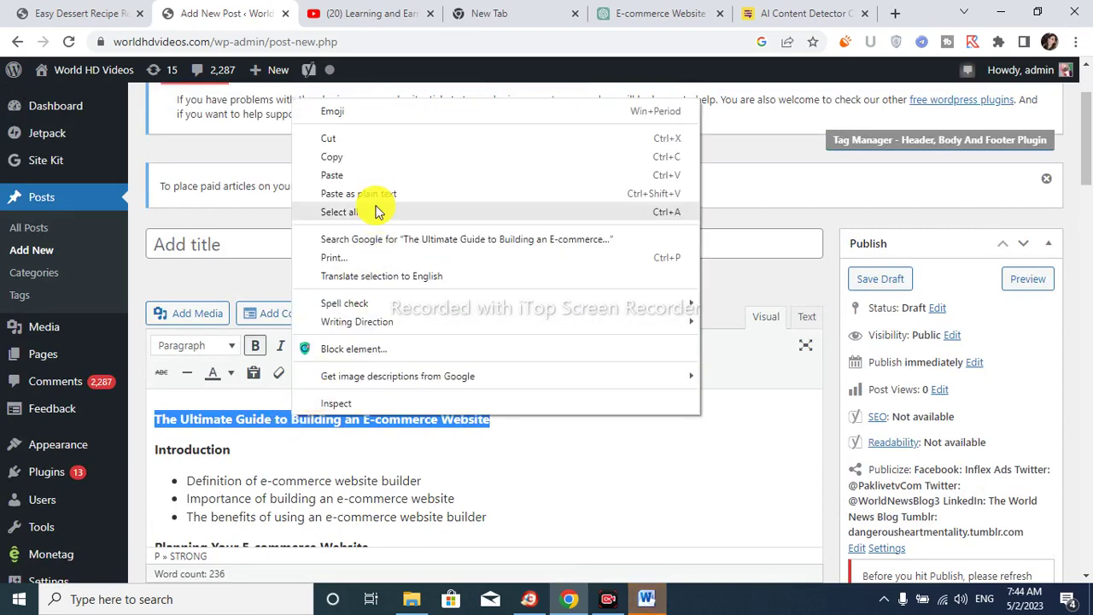
left_click(378, 158)
left_click(351, 246)
right_click(352, 247)
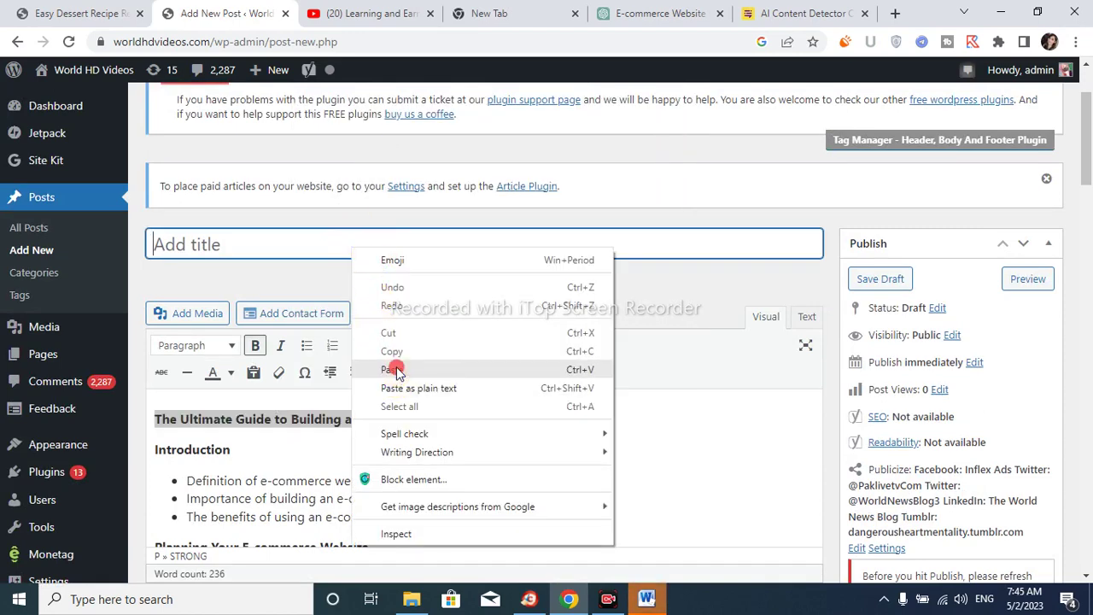
left_click(388, 366)
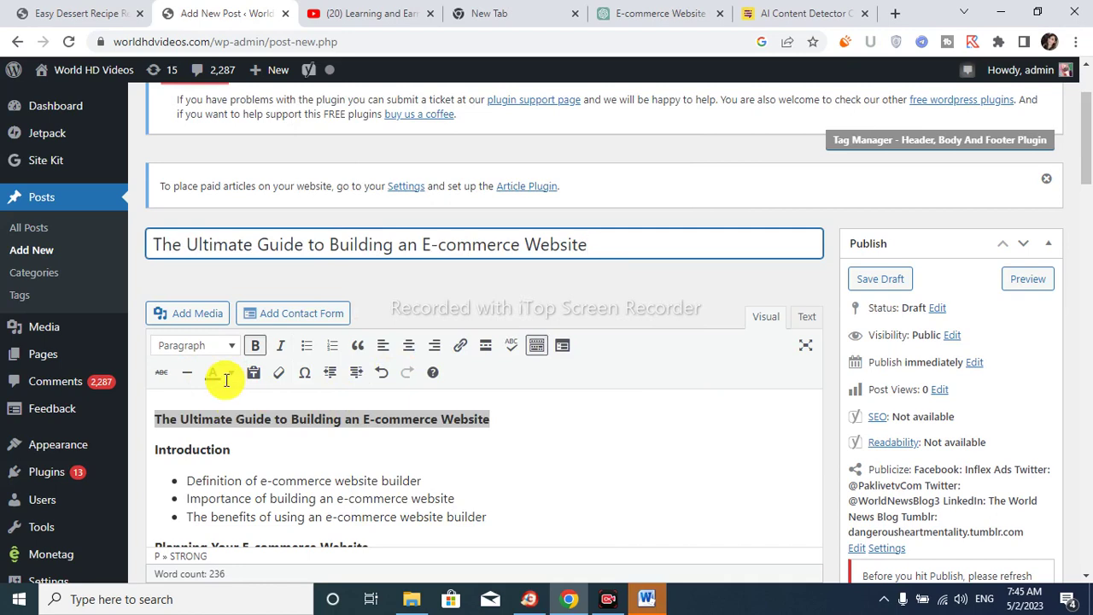
left_click(224, 353)
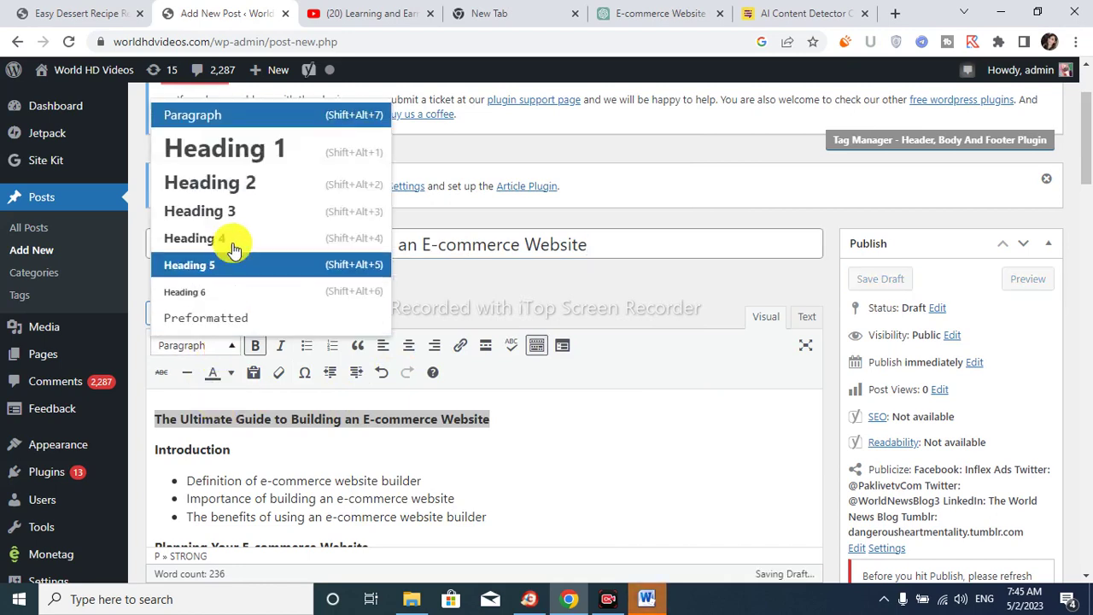
left_click(256, 188)
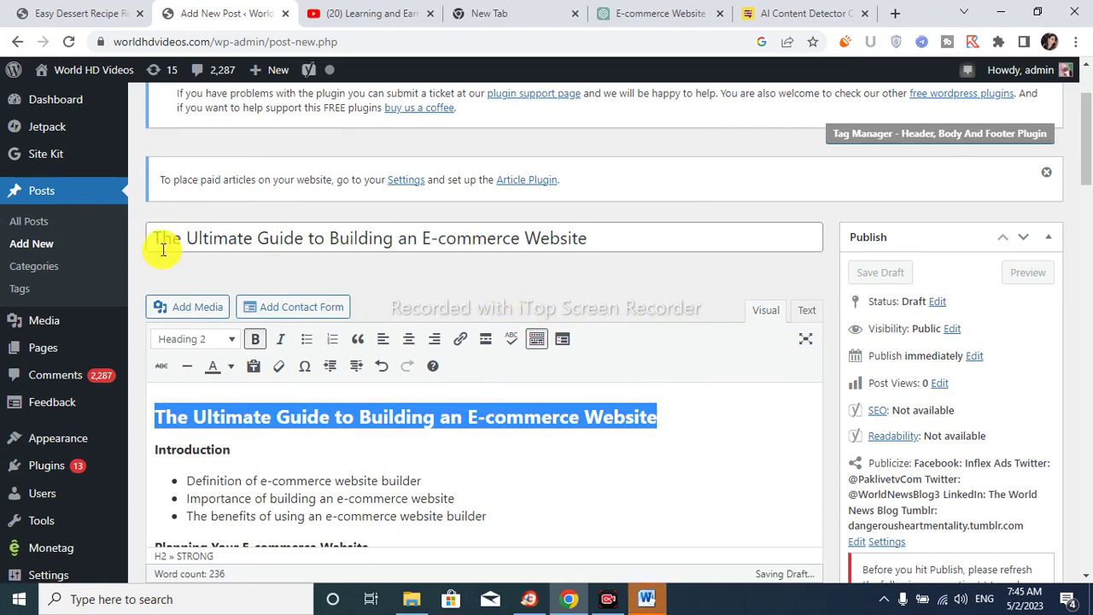
Step: Copy the full post title and assign the post to the Article category
left_click_drag(159, 239, 420, 247)
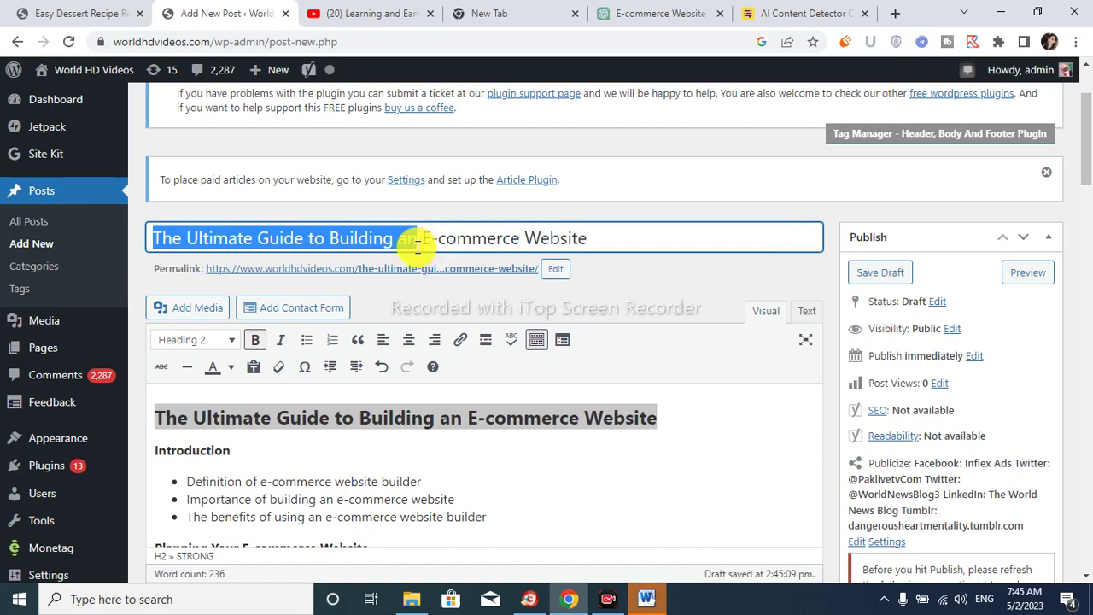
left_click_drag(418, 246, 588, 239)
left_click(589, 239)
triple_click(536, 242)
right_click(561, 242)
left_click(607, 303)
scroll(927, 366, "down", 5)
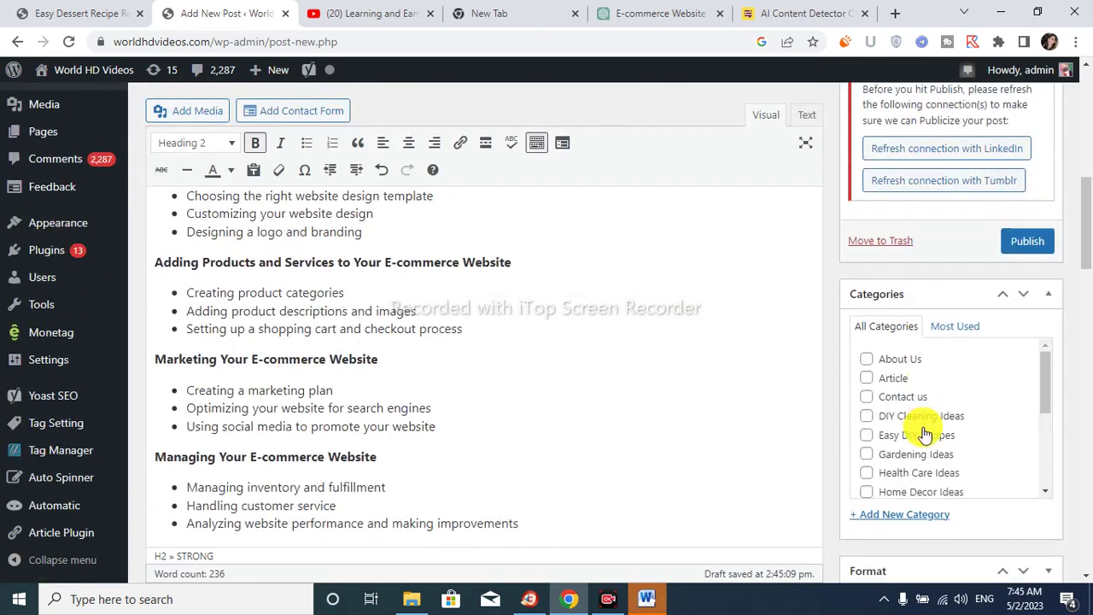
left_click(866, 378)
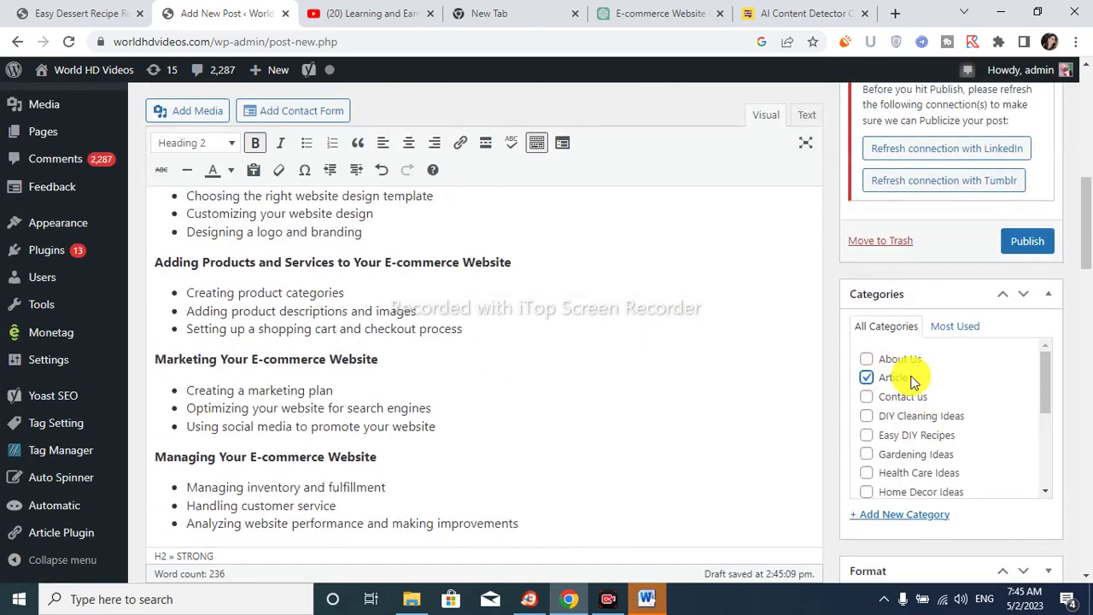
Step: Add the copied title "The Ultimate Guide to Building an E-commerce Website" as a tag of the post
scroll(921, 383, "down", 1)
scroll(913, 465, "down", 6)
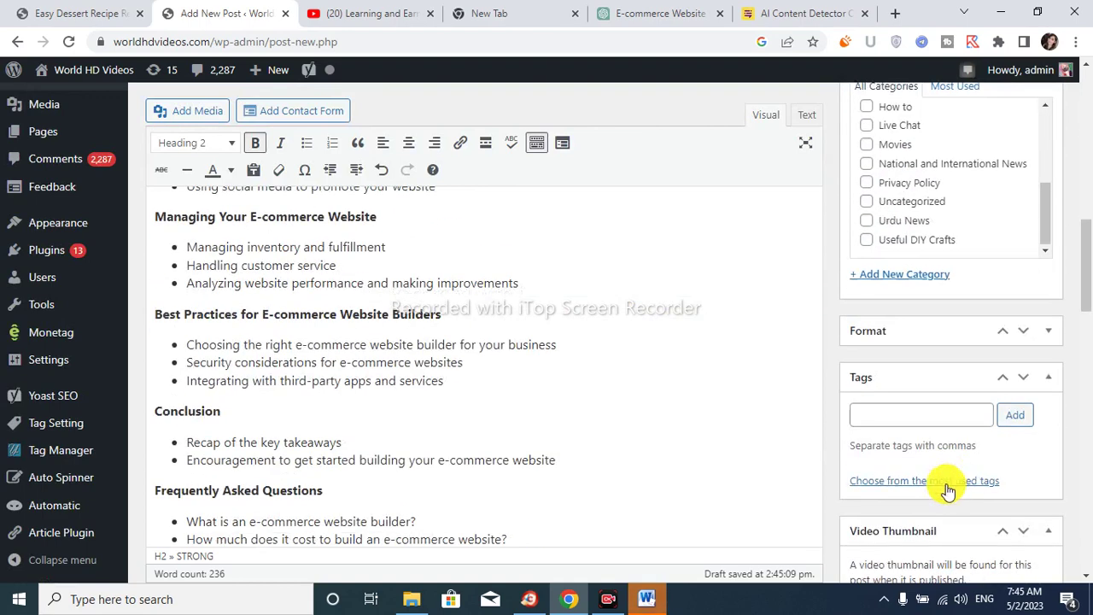
left_click(907, 416)
right_click(907, 417)
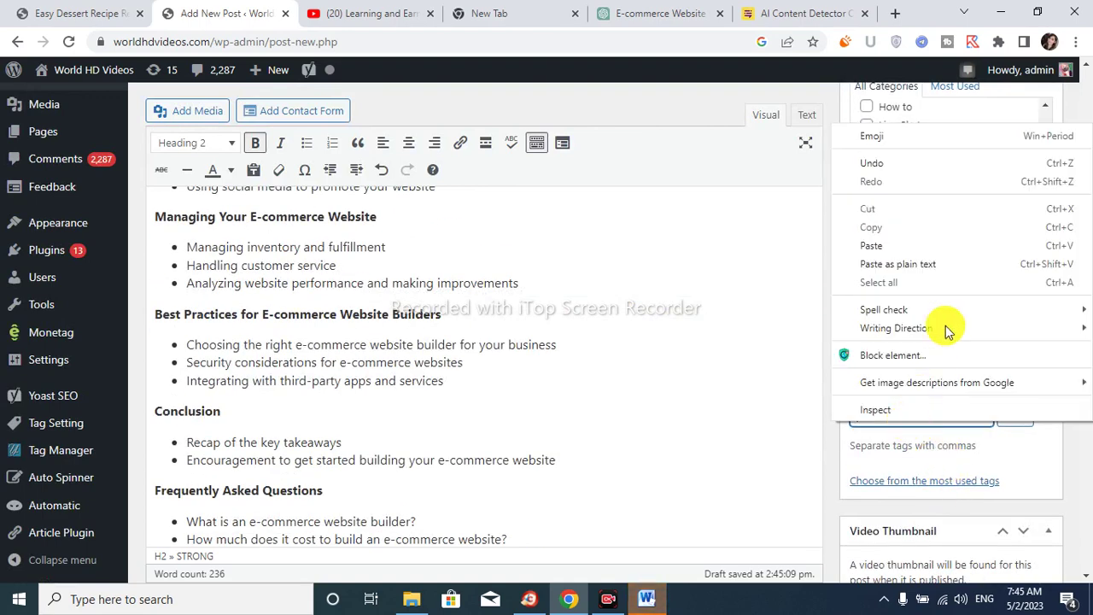
left_click(930, 246)
left_click(1018, 415)
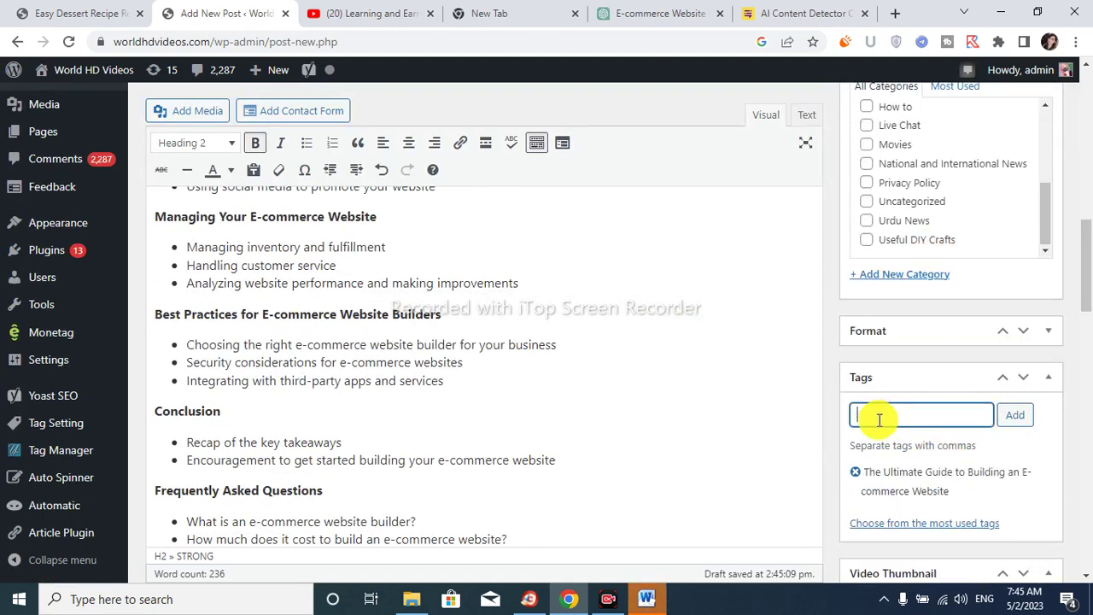
Step: Switch to ChatGPT and start a new chat
scroll(878, 416, "down", 2)
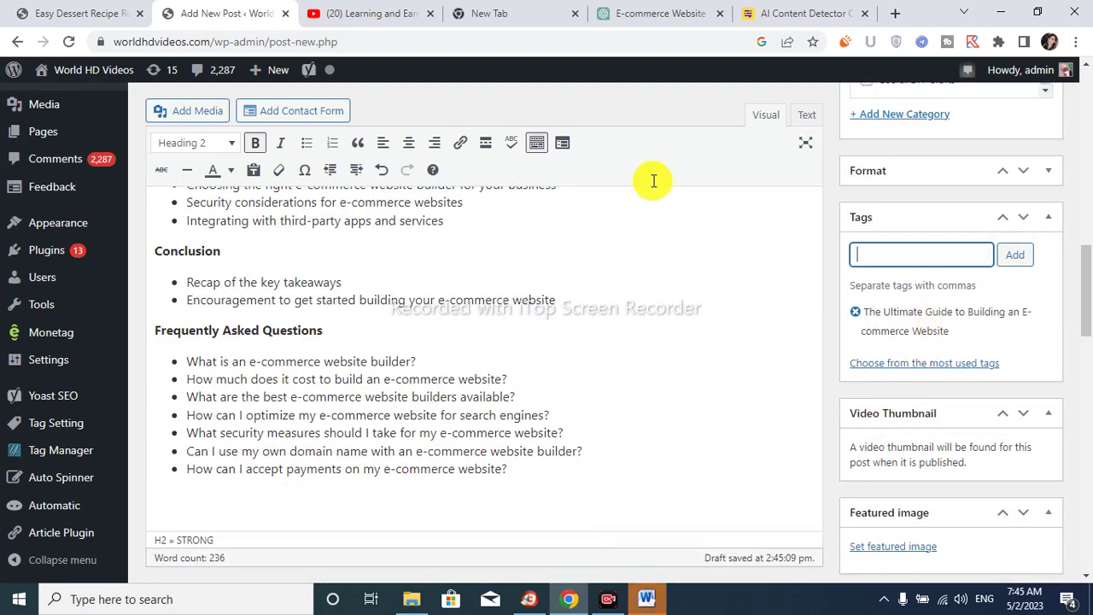
left_click(656, 14)
left_click(88, 85)
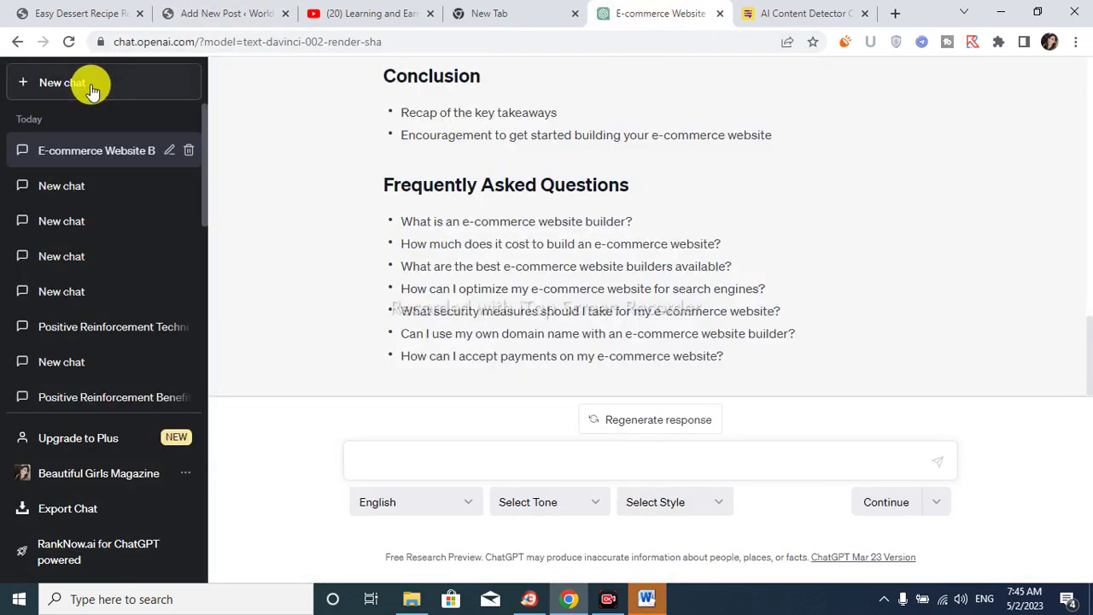
left_click(400, 462)
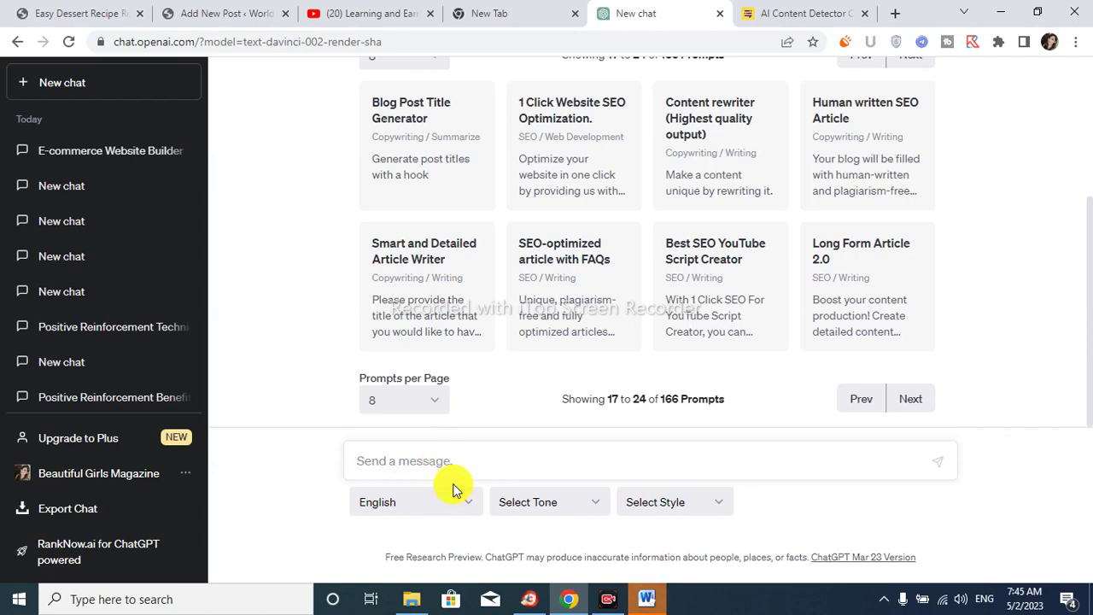
Step: Return to the WordPress post and copy its entire body text
left_click(206, 16)
left_click(298, 225)
key("ctrl+a")
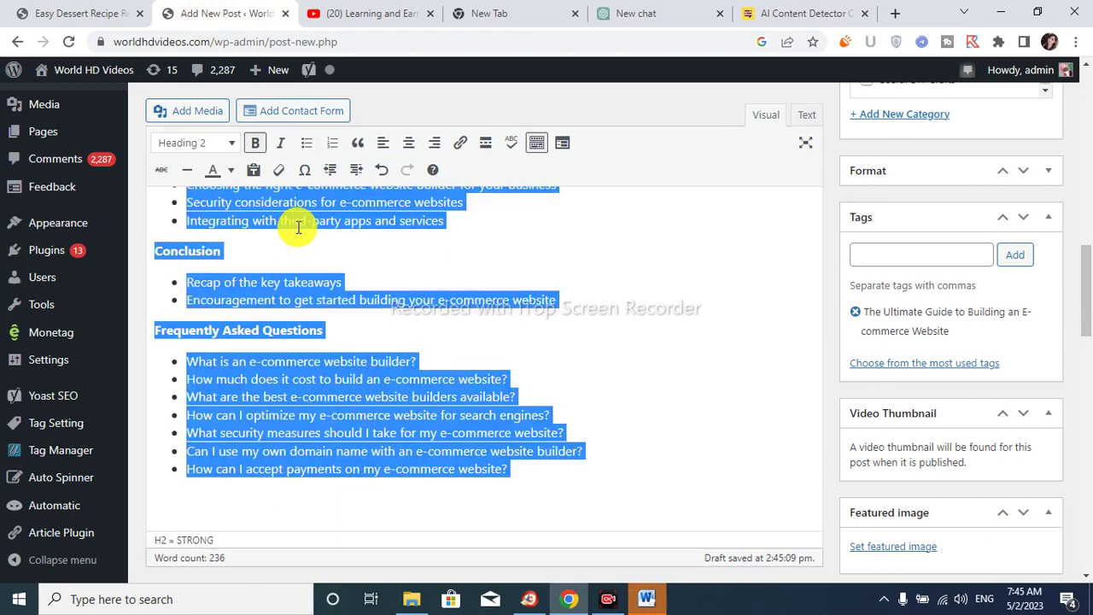
right_click(298, 225)
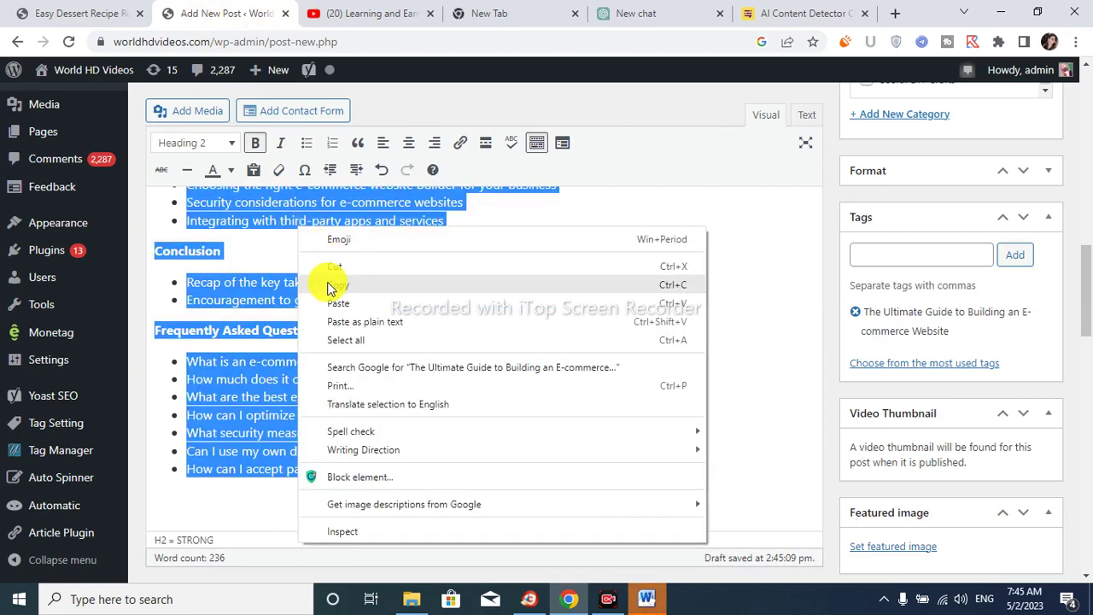
left_click(331, 288)
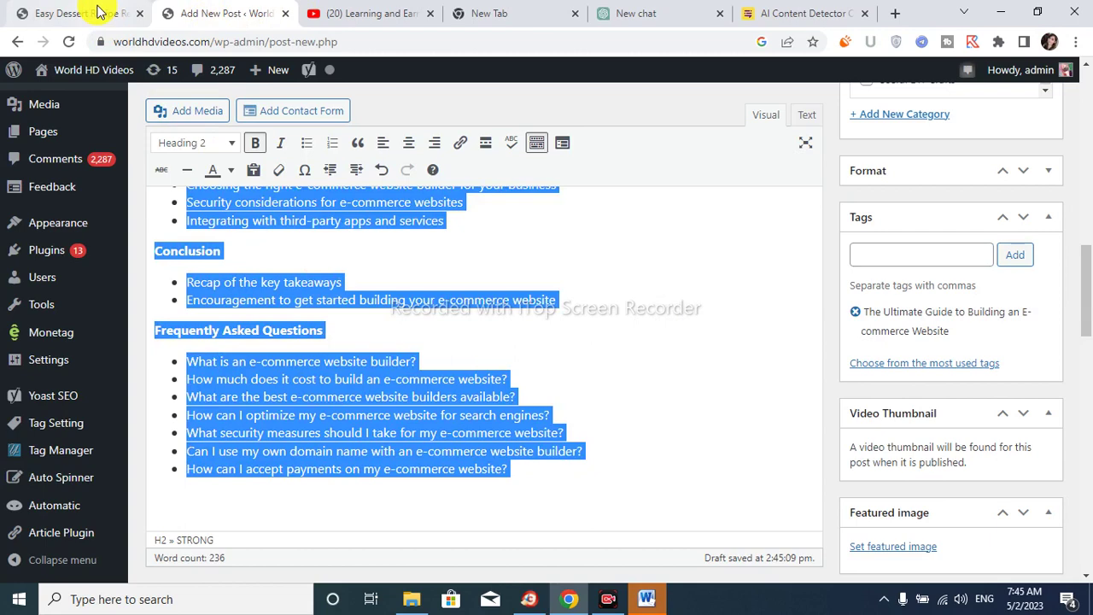
Step: In a new ChatGPT chat, ask for longtail keywords on the topic and a description for the article, including the copied post text
left_click(634, 13)
left_click(112, 78)
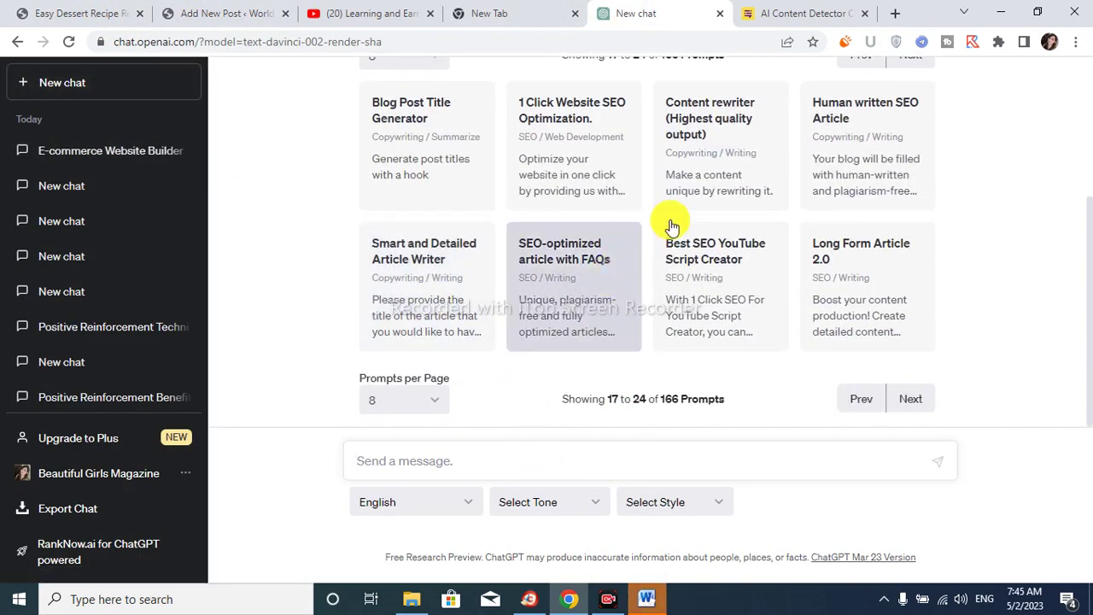
left_click(538, 456)
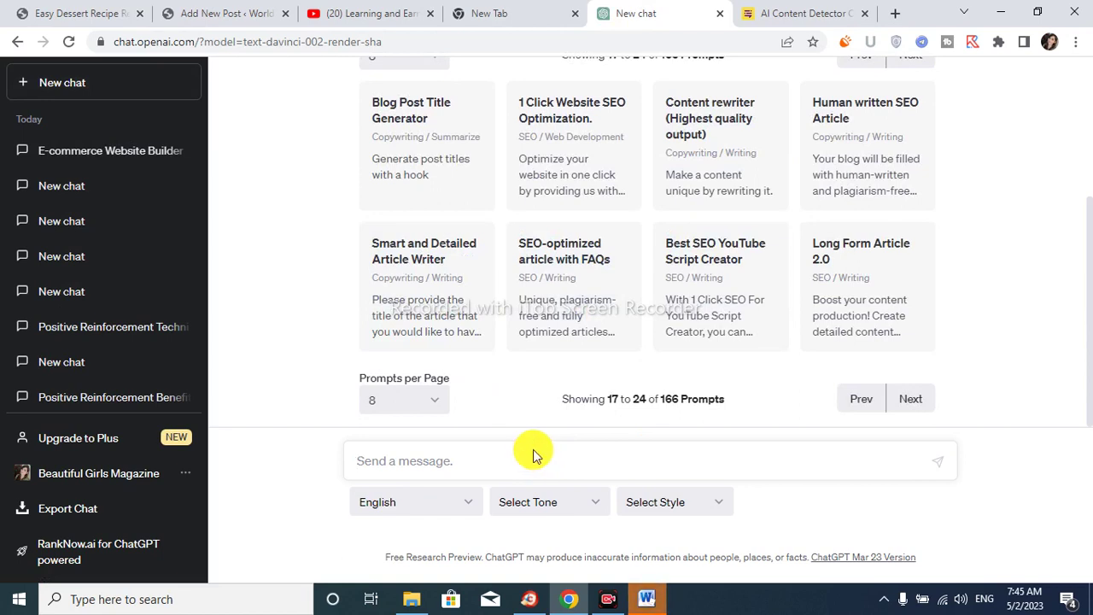
type("write")
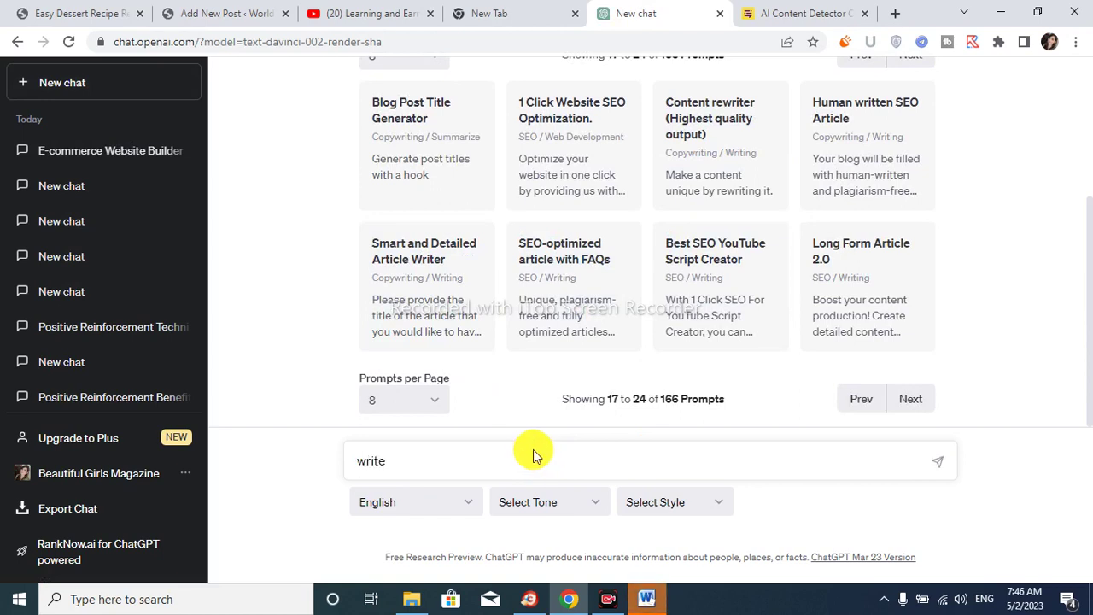
type(" logn")
key("BackSpace")
key("BackSpace")
type("ngtail keyword on thi")
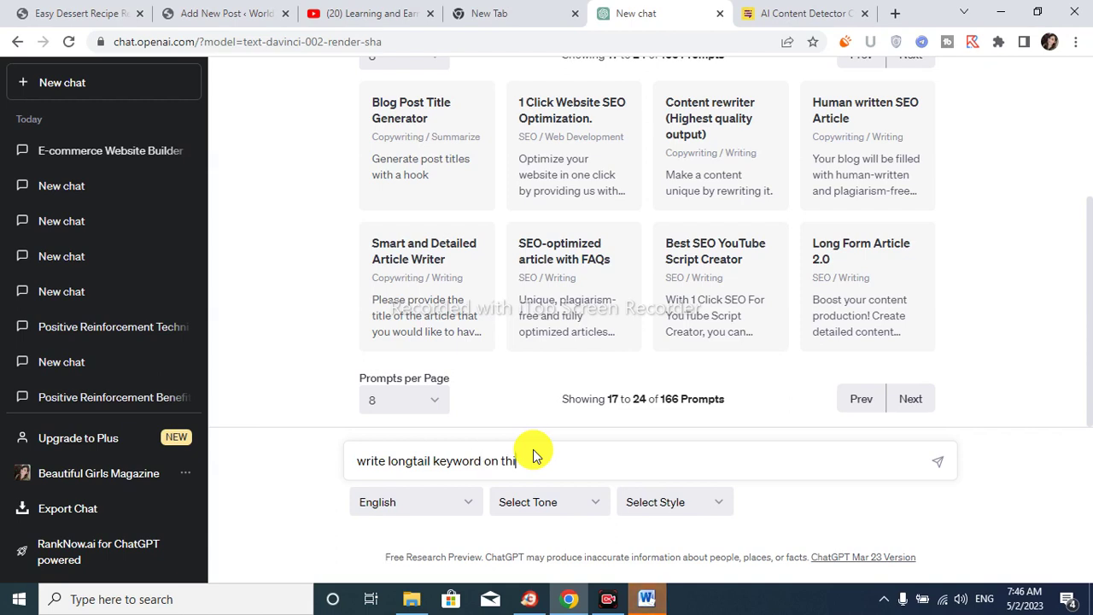
type(" topic and write di")
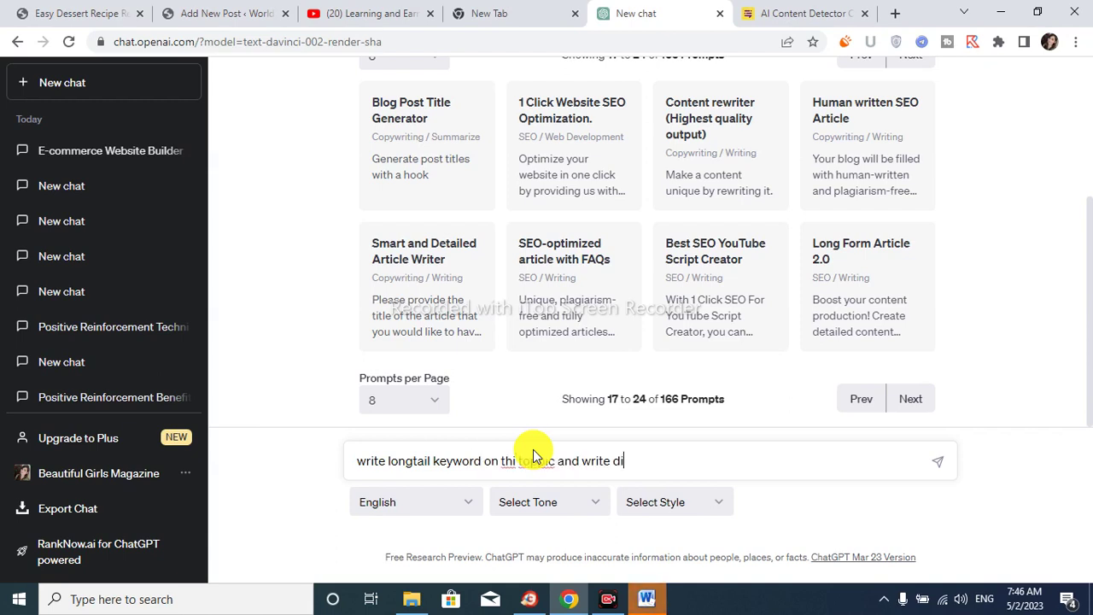
type("cription for thi article \"")
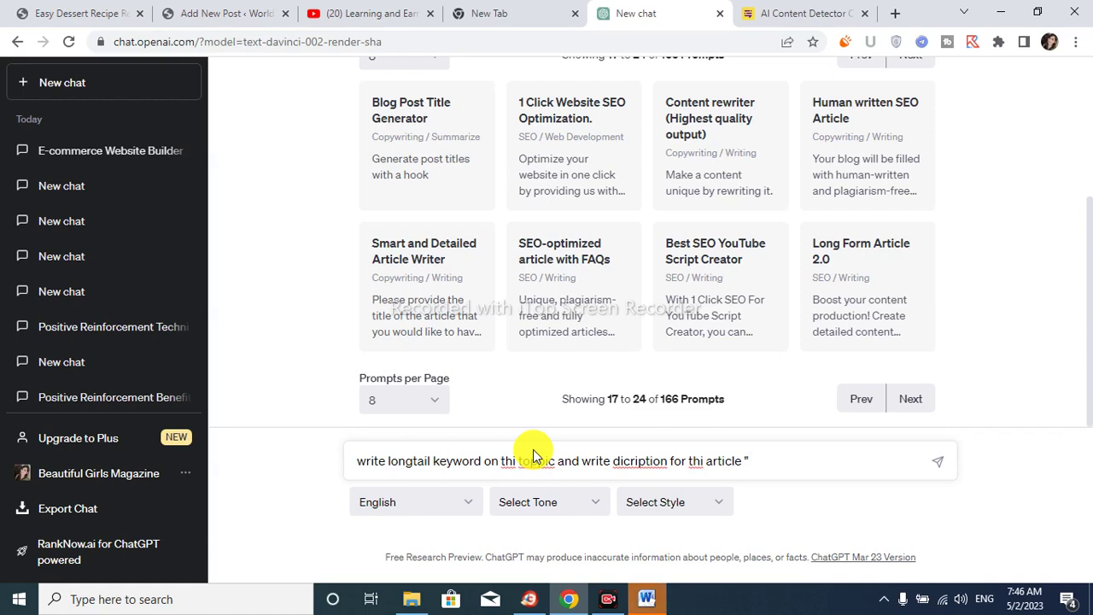
key("ctrl+v")
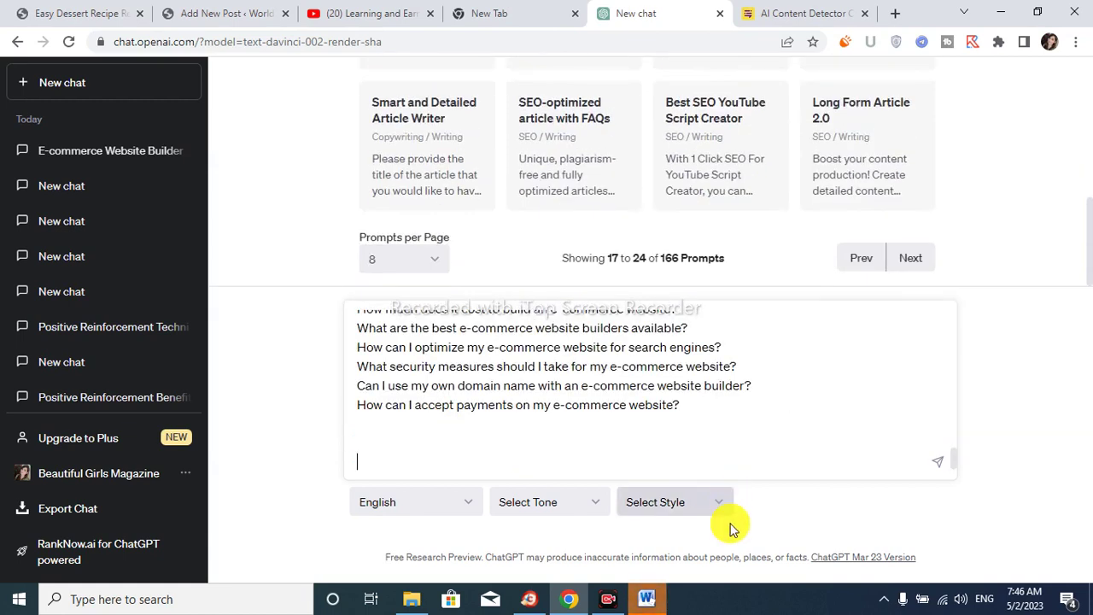
left_click(939, 464)
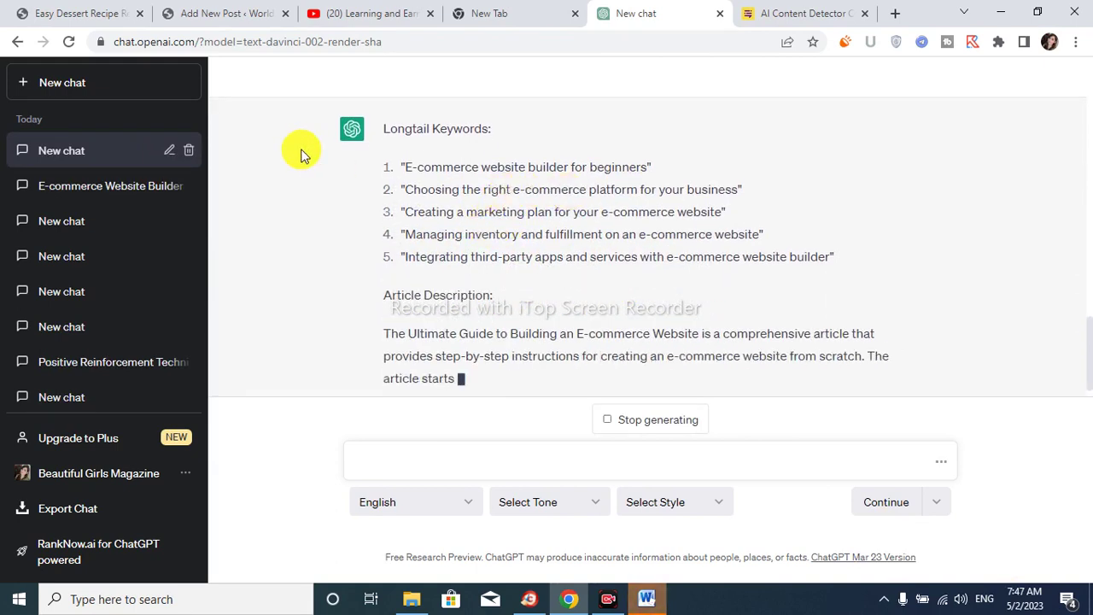
left_click(83, 10)
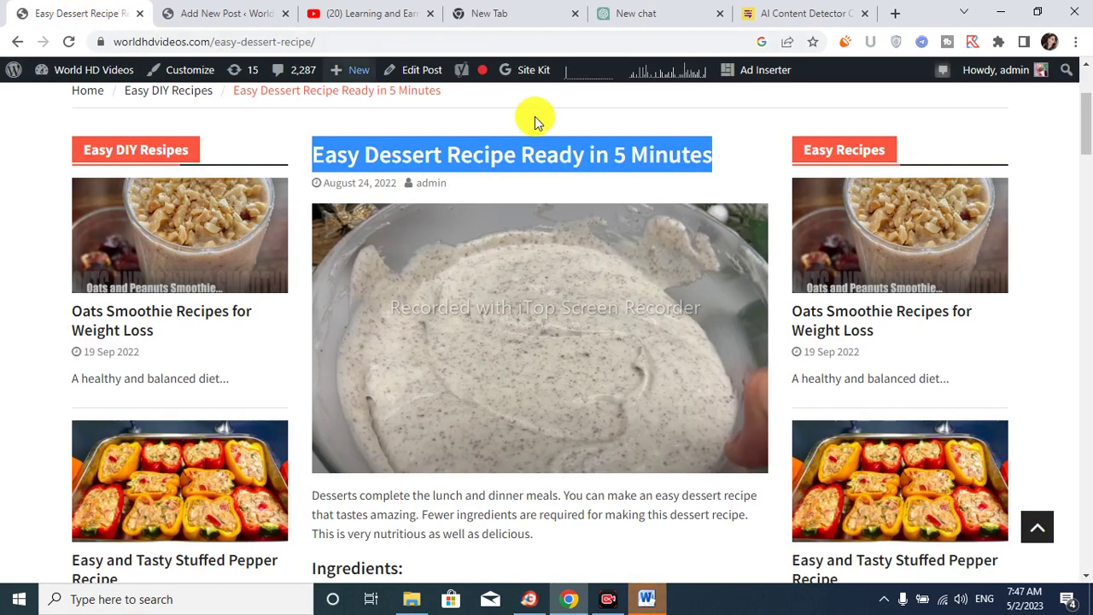
left_click(248, 14)
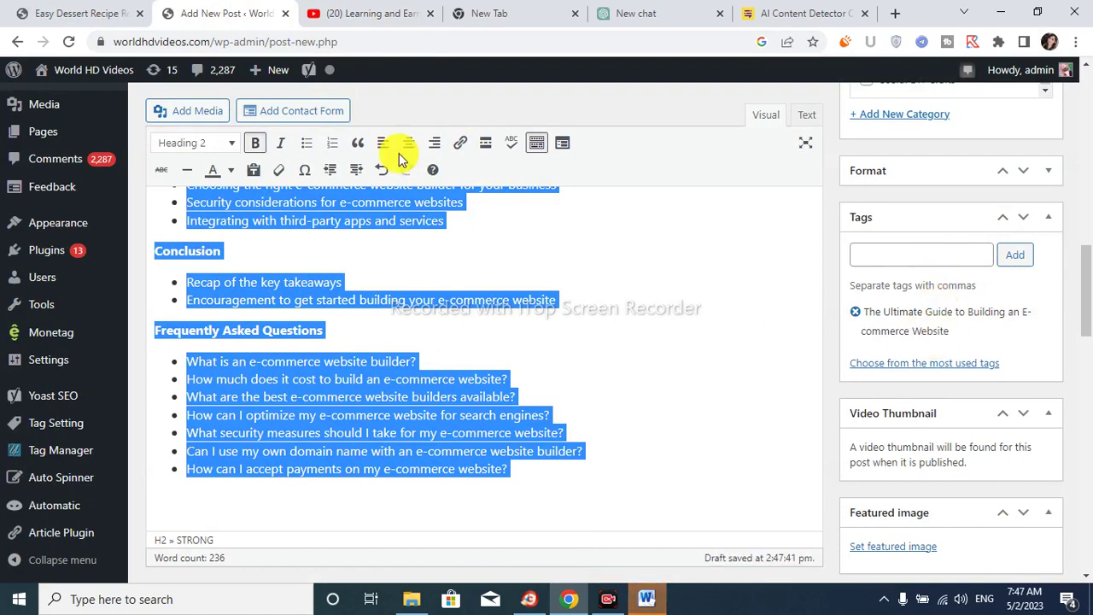
left_click(647, 9)
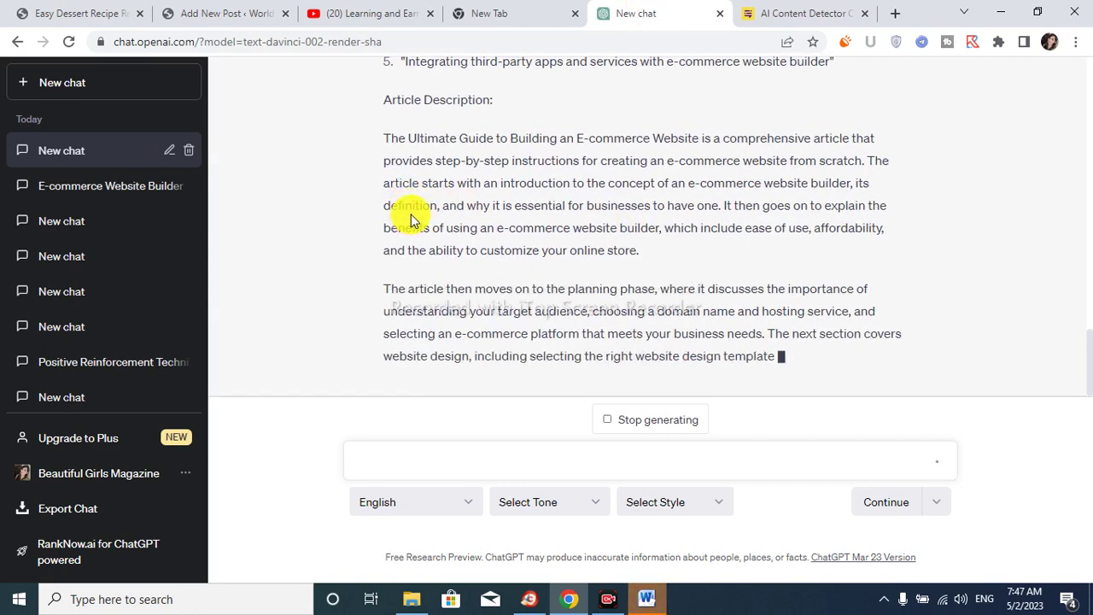
Step: Copy the generated longtail keyword "Choosing the right e-commerce platform for your business" without its quotation marks
scroll(444, 205, "up", 2)
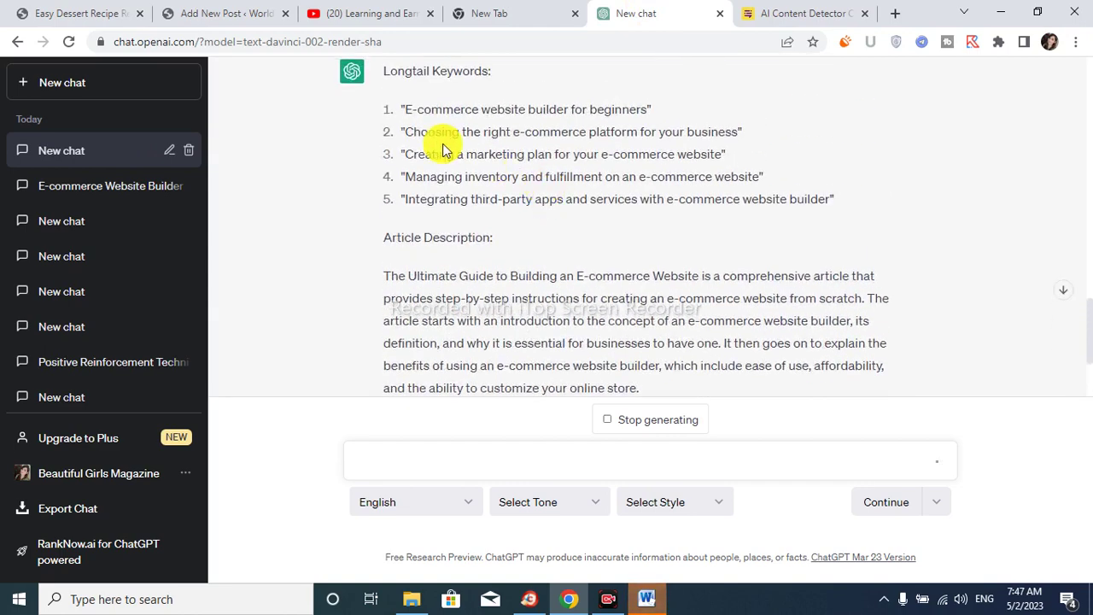
left_click_drag(409, 133, 726, 130)
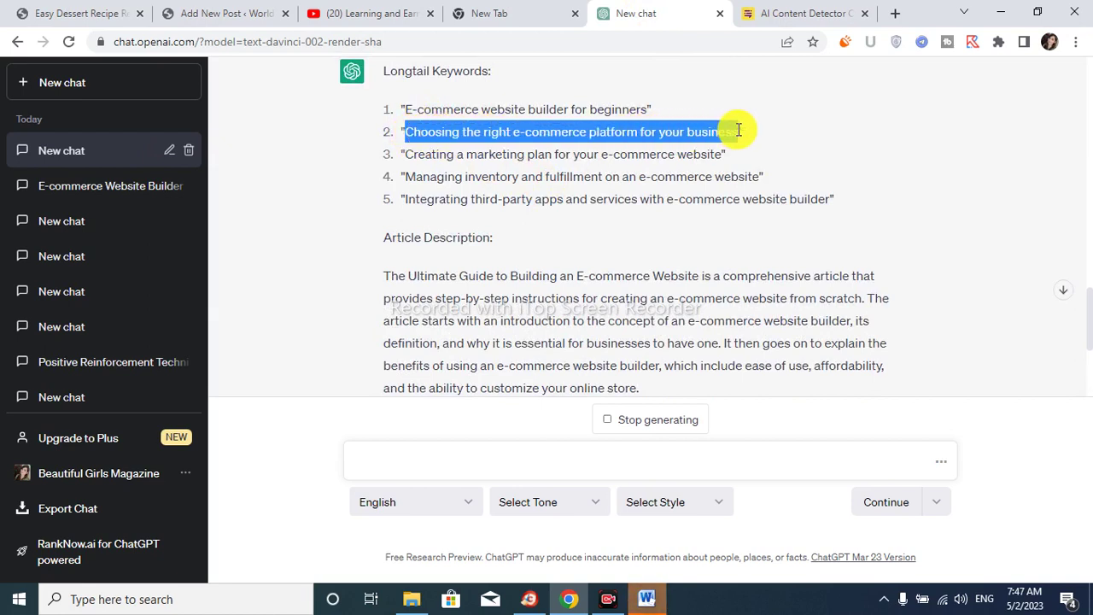
right_click(722, 130)
left_click(732, 142)
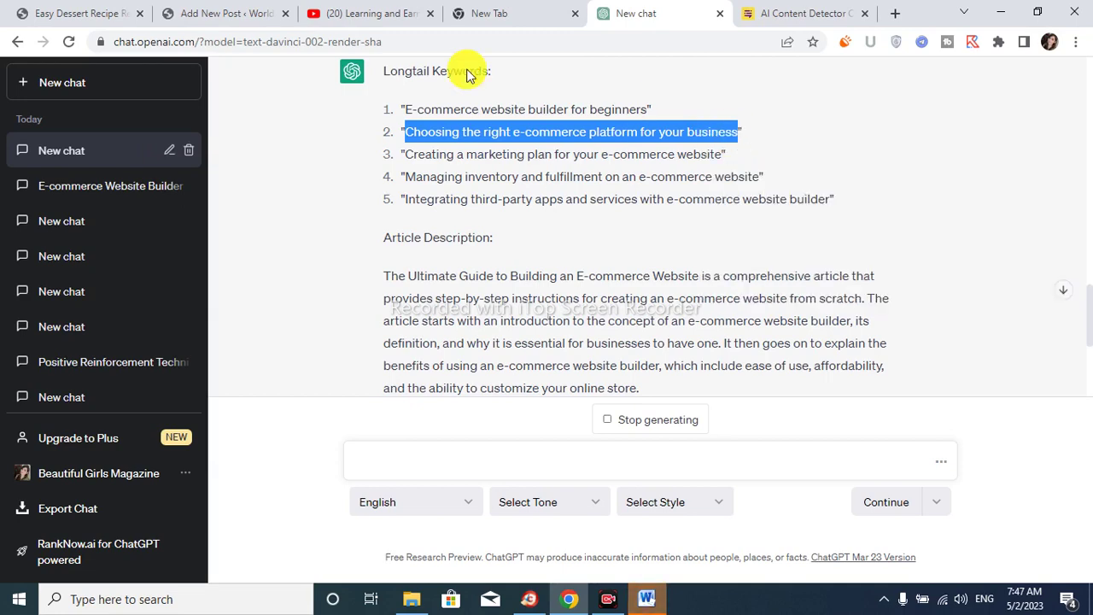
Step: Add the copied keyword "Choosing the right e-commerce platform for your business" as a tag on the WordPress post
left_click(68, 9)
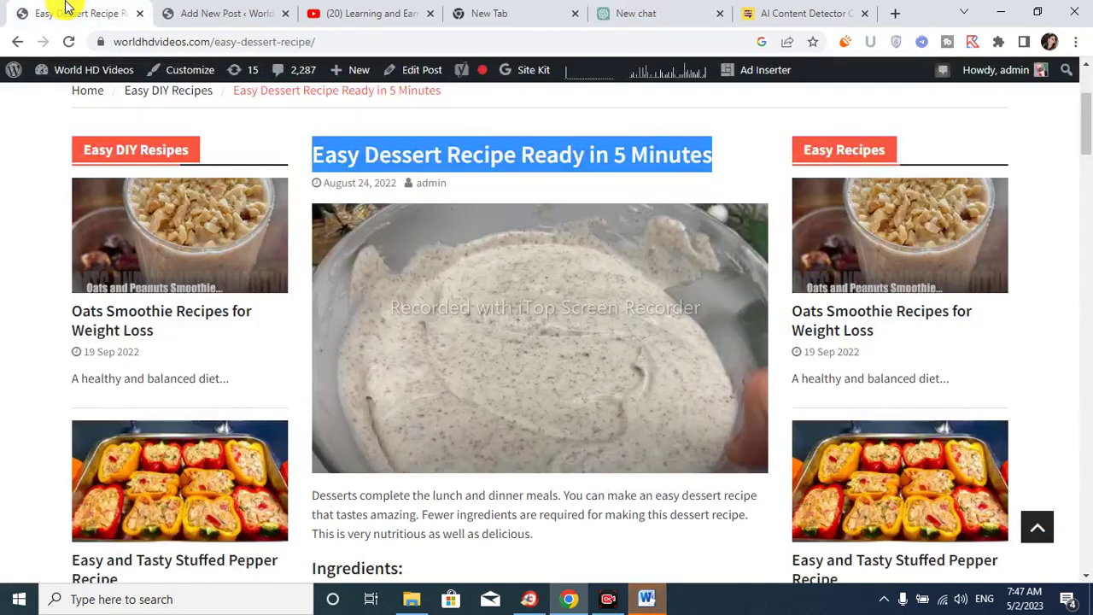
left_click(659, 13)
left_click(287, 7)
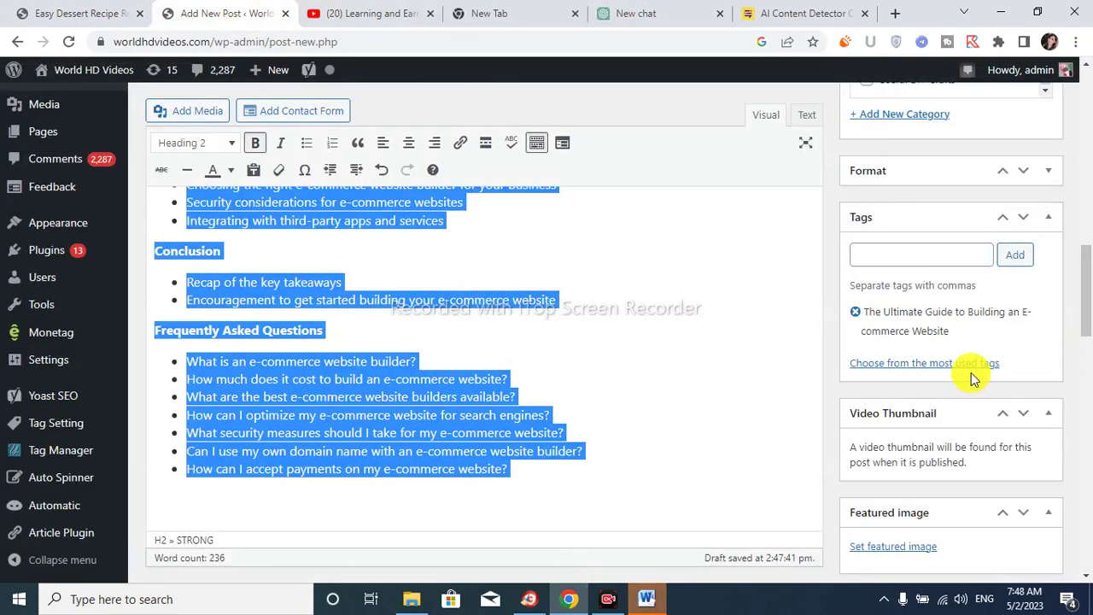
left_click(945, 256)
right_click(946, 256)
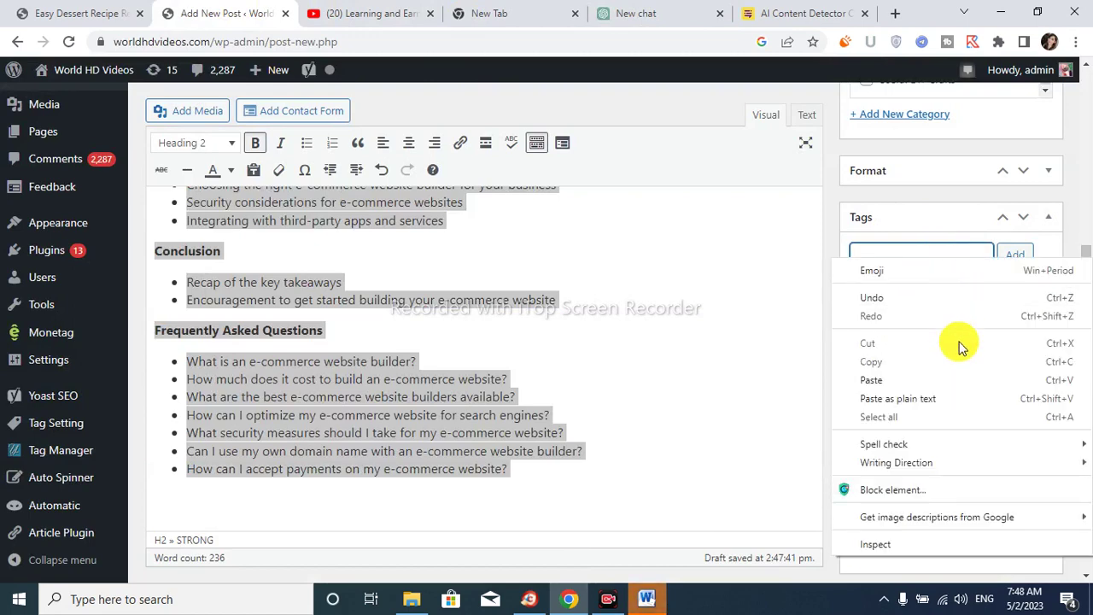
left_click(914, 384)
left_click(1025, 256)
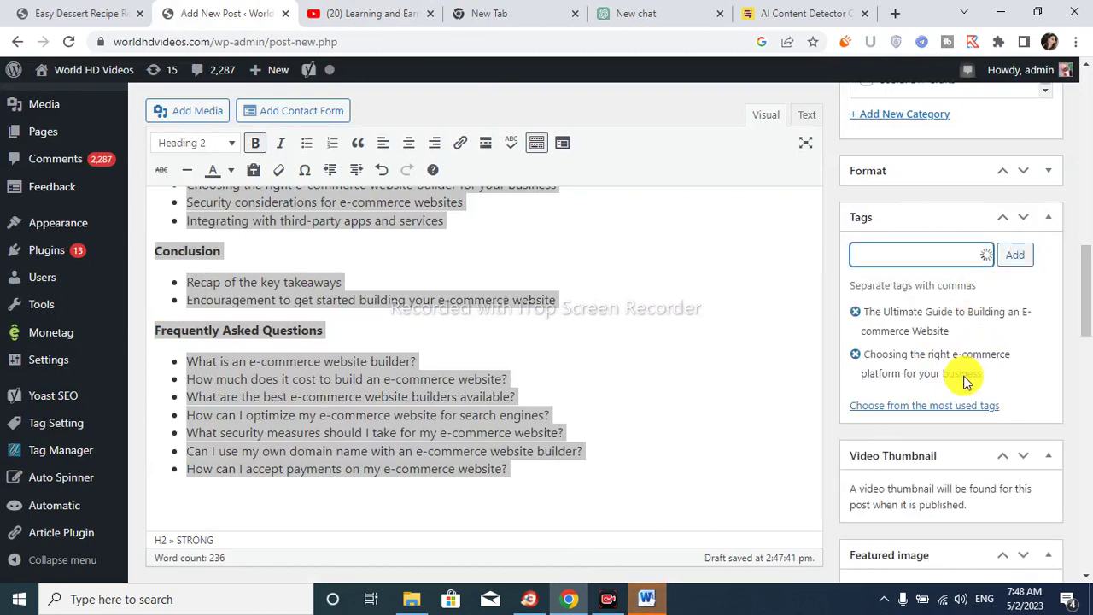
Step: In ChatGPT, copy the longtail keyword "Creating a marketing plan for your e-commerce website" without its quotation marks
left_click(636, 14)
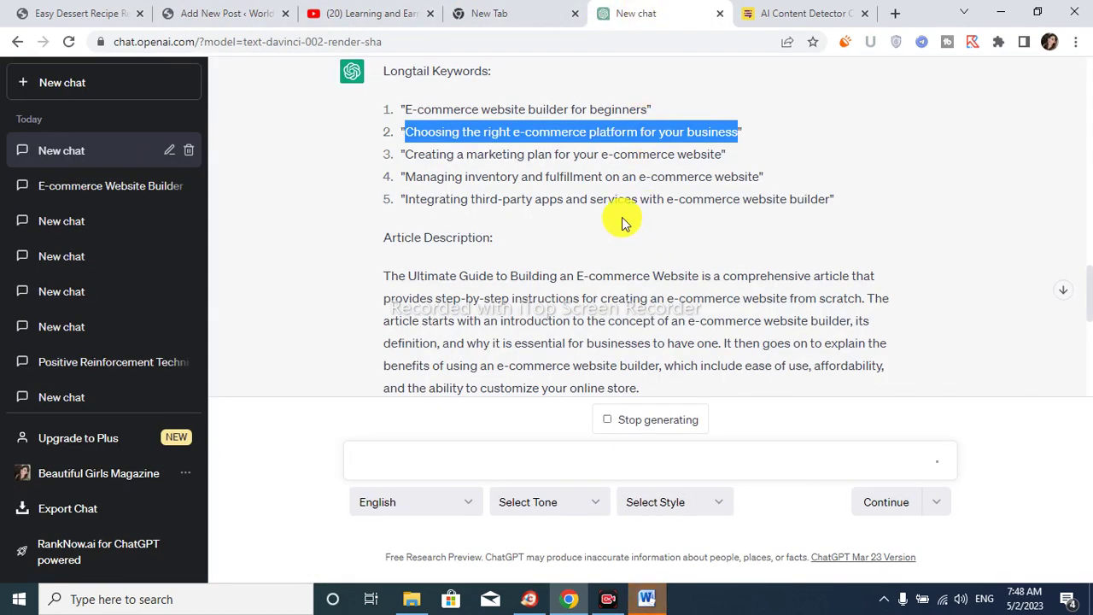
triple_click(617, 154)
right_click(617, 154)
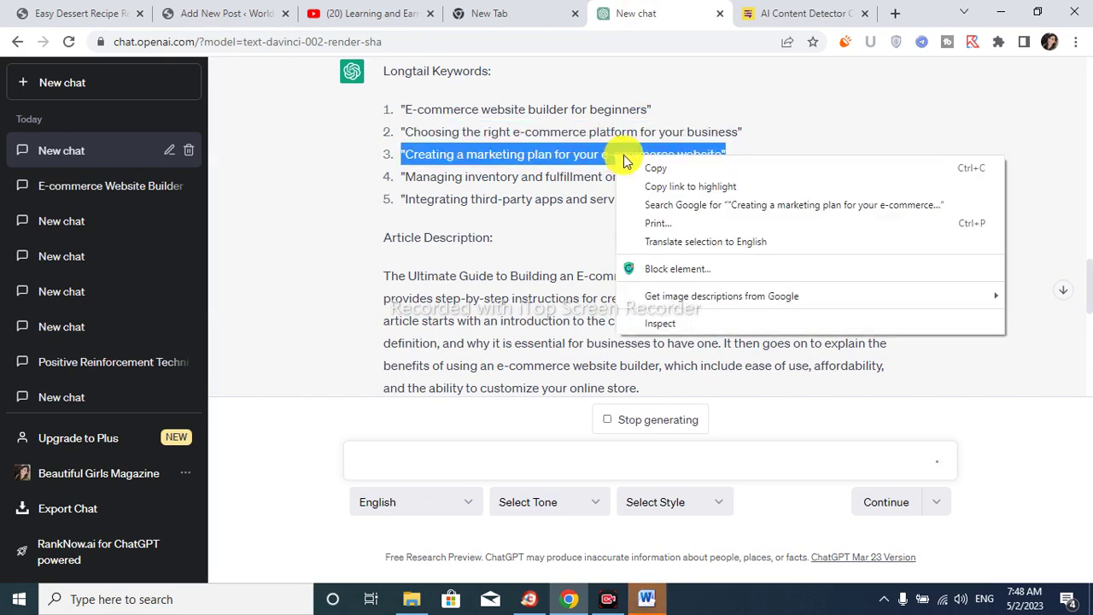
left_click(423, 153)
left_click_drag(409, 153, 724, 155)
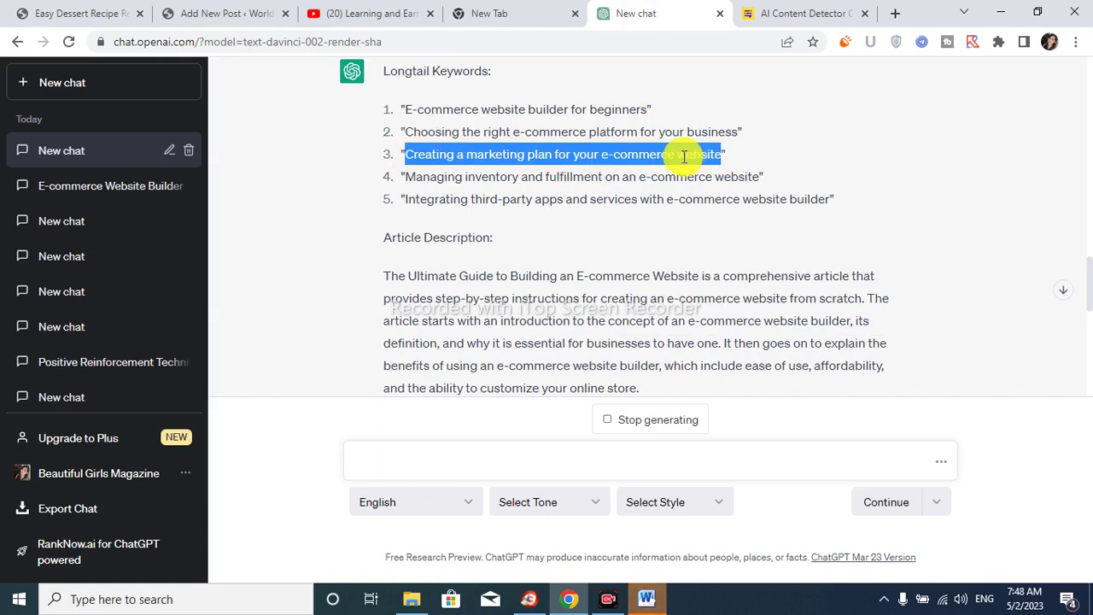
right_click(708, 176)
left_click(713, 173)
Step: Return to the WordPress post and add "Creating a marketing plan for your e-commerce website" as a tag
left_click(214, 10)
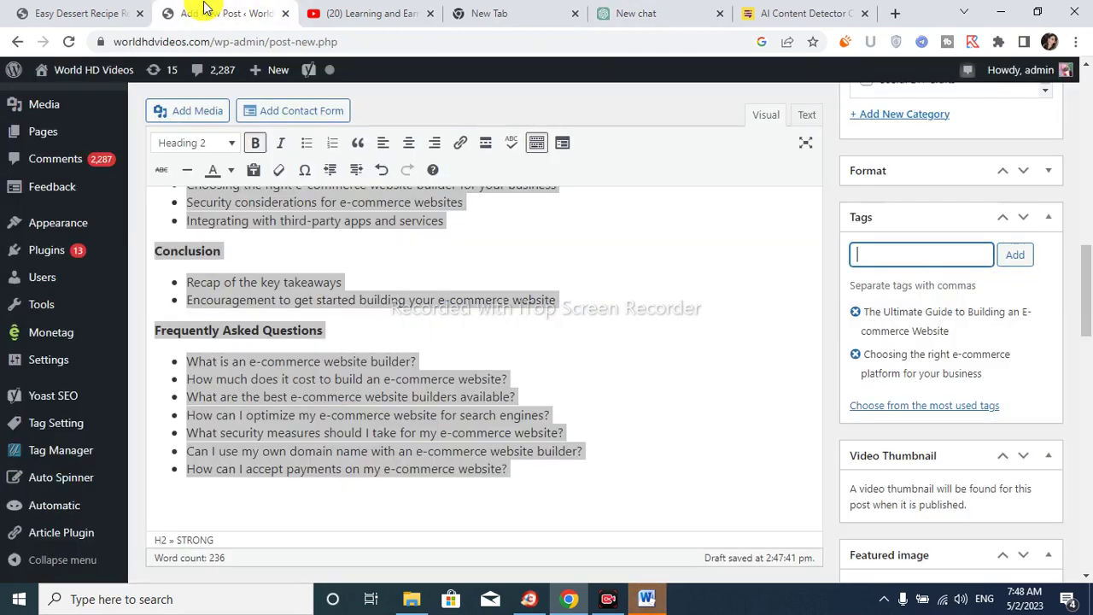
right_click(908, 252)
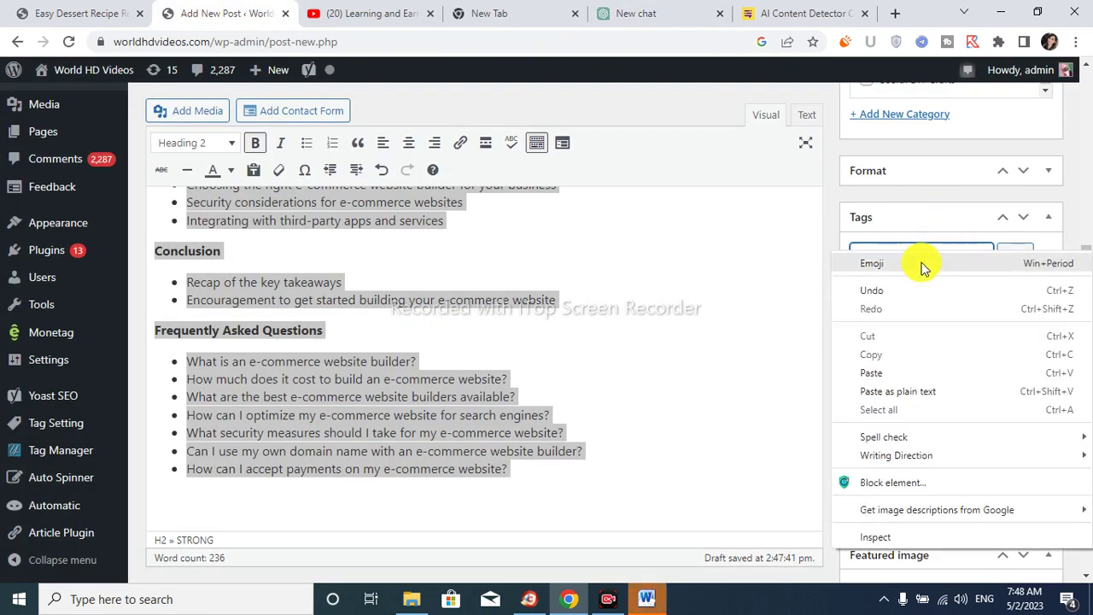
left_click(889, 371)
left_click(1025, 253)
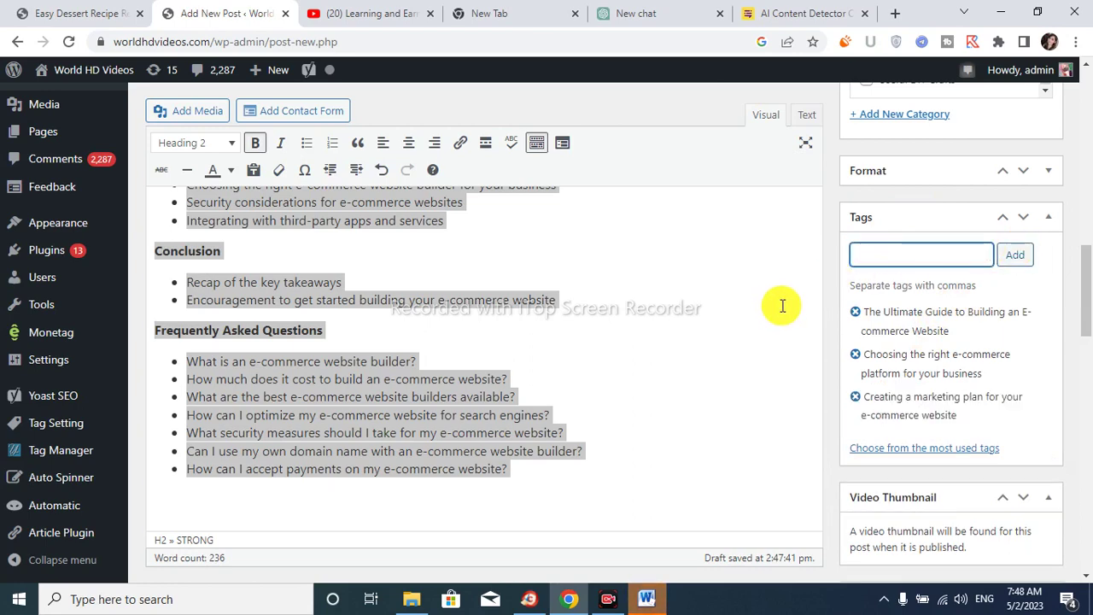
Step: In ChatGPT, copy the article description's opening from "Guide to Building an E-commerce Website" through "the concept of an e-commerce website builder"
left_click(635, 9)
scroll(504, 295, "down", 2)
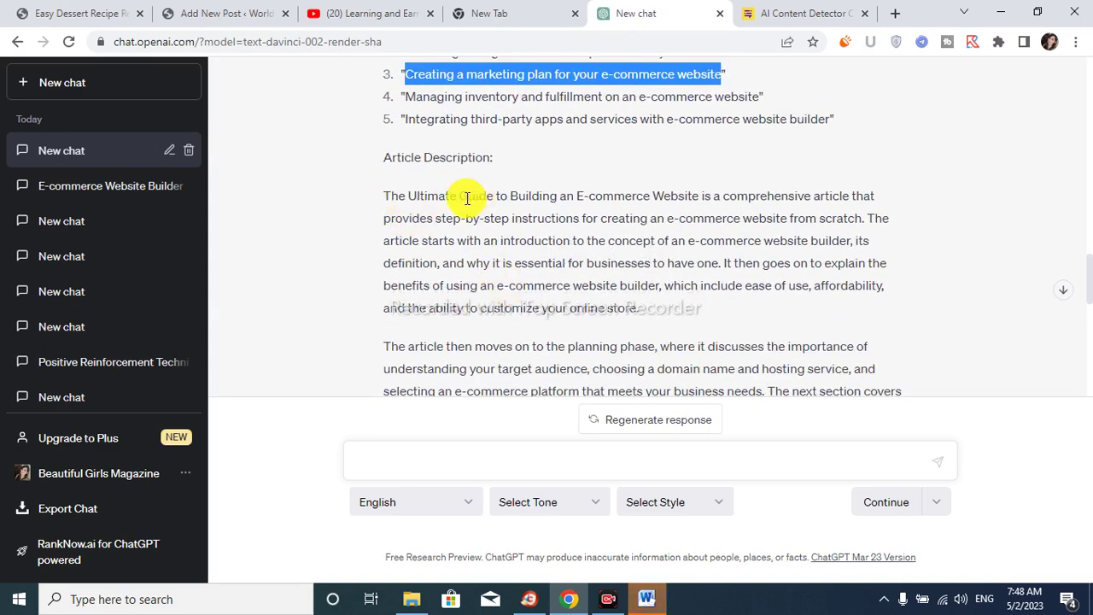
left_click_drag(462, 193, 851, 244)
right_click(772, 214)
left_click(777, 219)
Step: Paste the copied description into the Yoast SEO meta description of the WordPress post
left_click(248, 14)
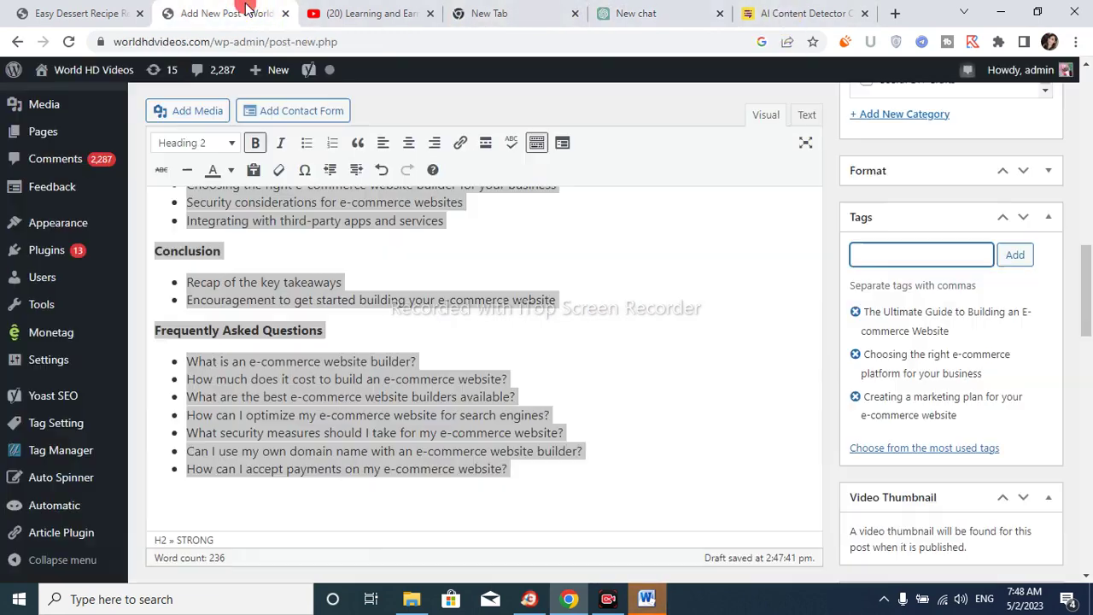
scroll(521, 360, "down", 2)
scroll(496, 392, "down", 5)
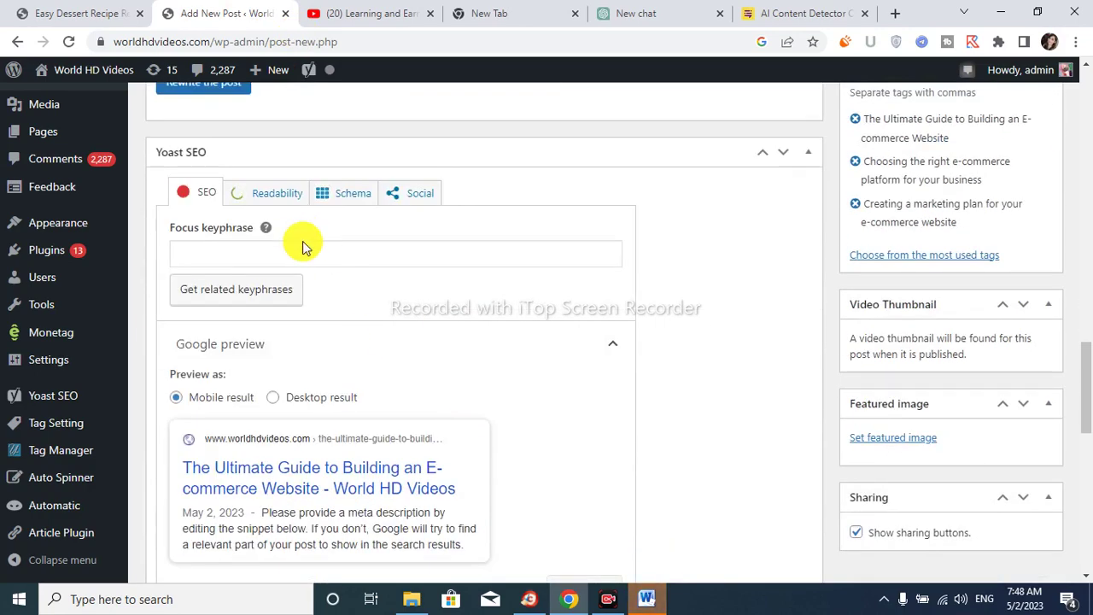
scroll(299, 257, "up", 1)
scroll(303, 299, "down", 5)
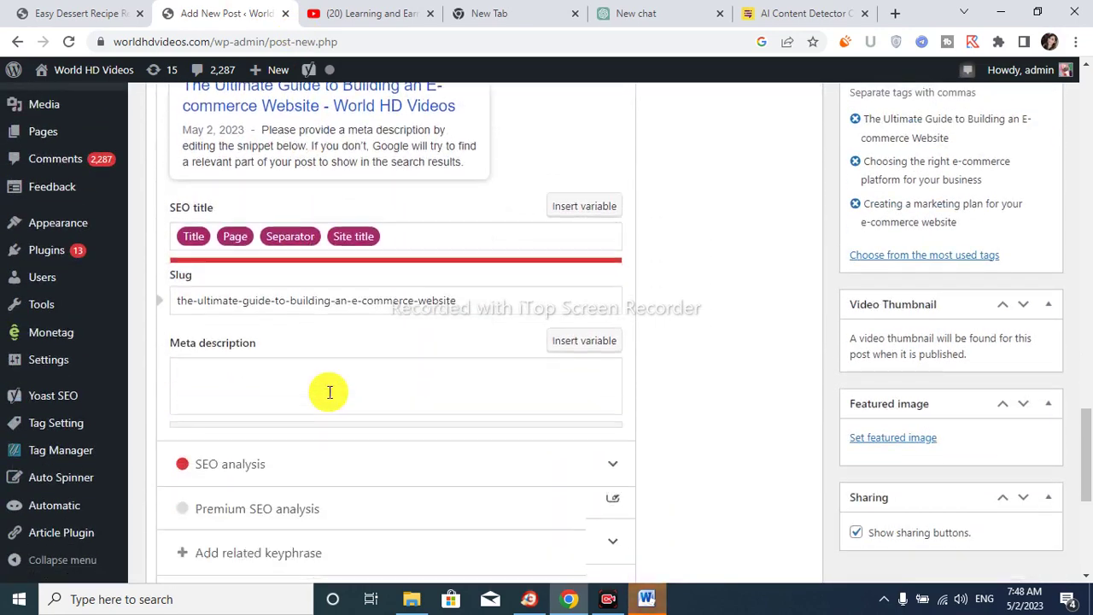
right_click(282, 368)
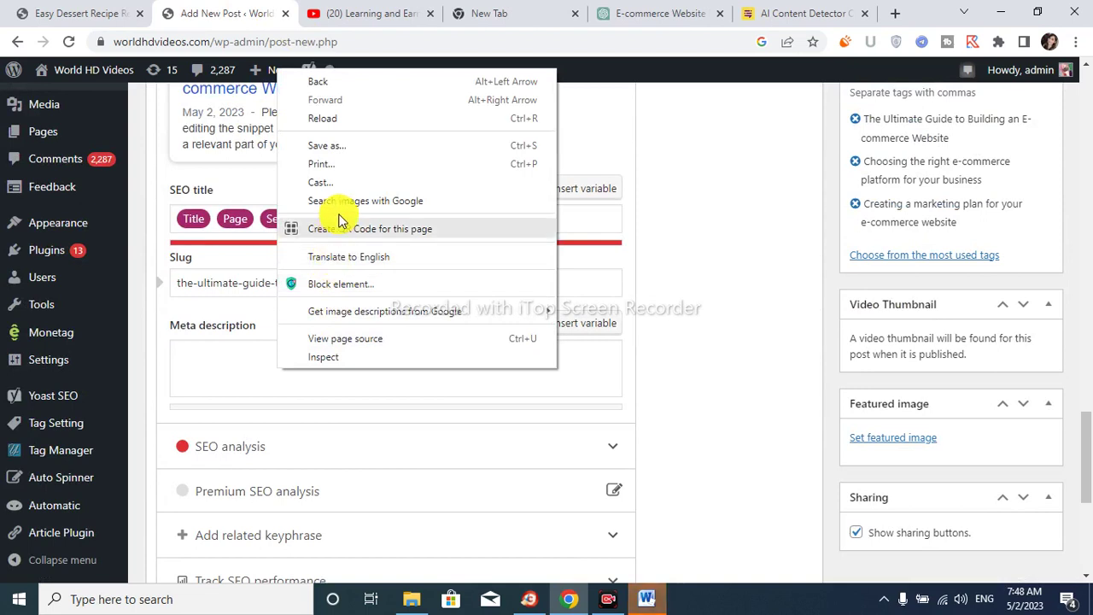
left_click(239, 357)
left_click(238, 357)
right_click(240, 359)
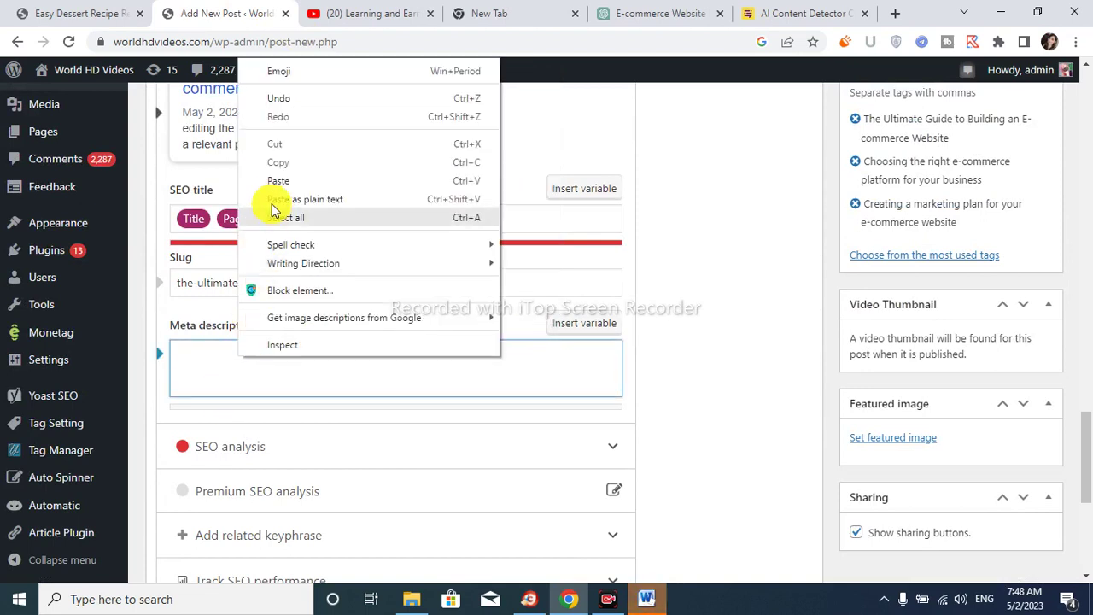
left_click(286, 182)
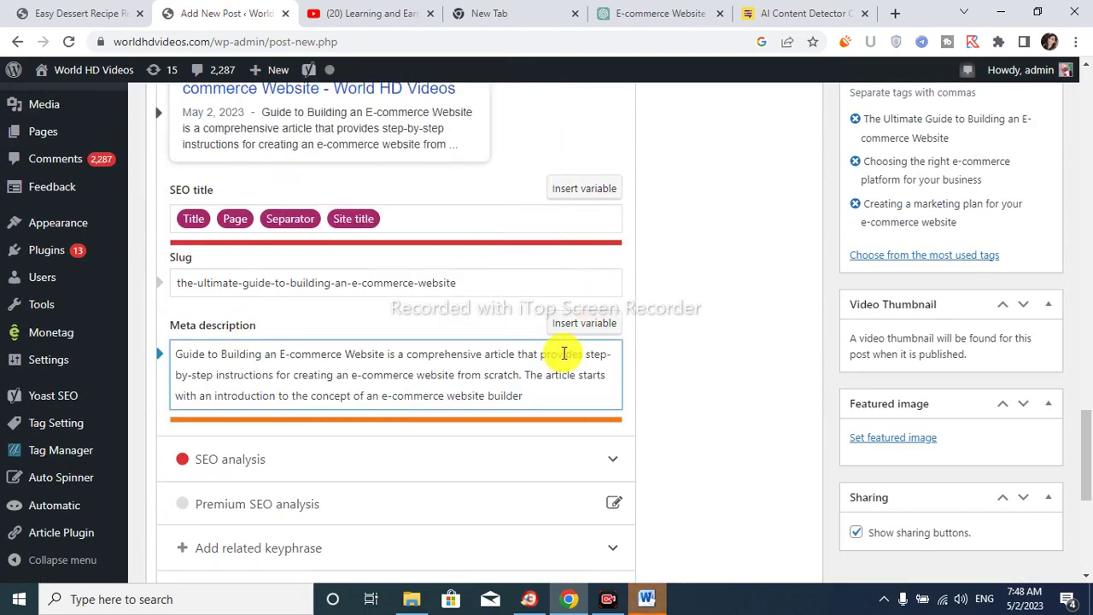
Step: Copy "Ultimate Guide to Building an E-commerce Website" from the post title, leaving out "The"
scroll(461, 323, "up", 2)
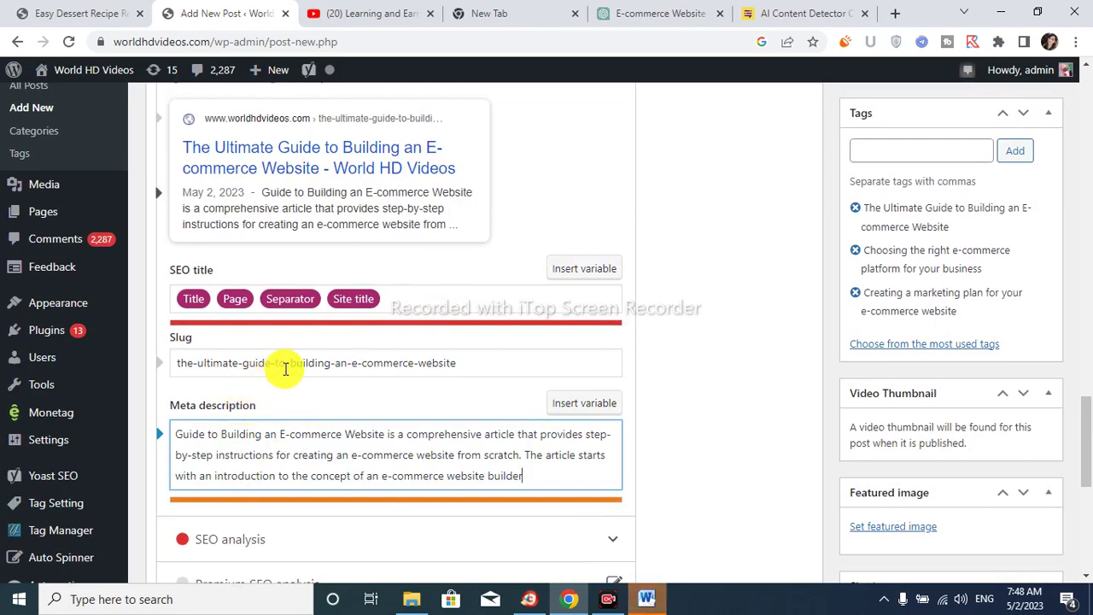
scroll(286, 367, "up", 15)
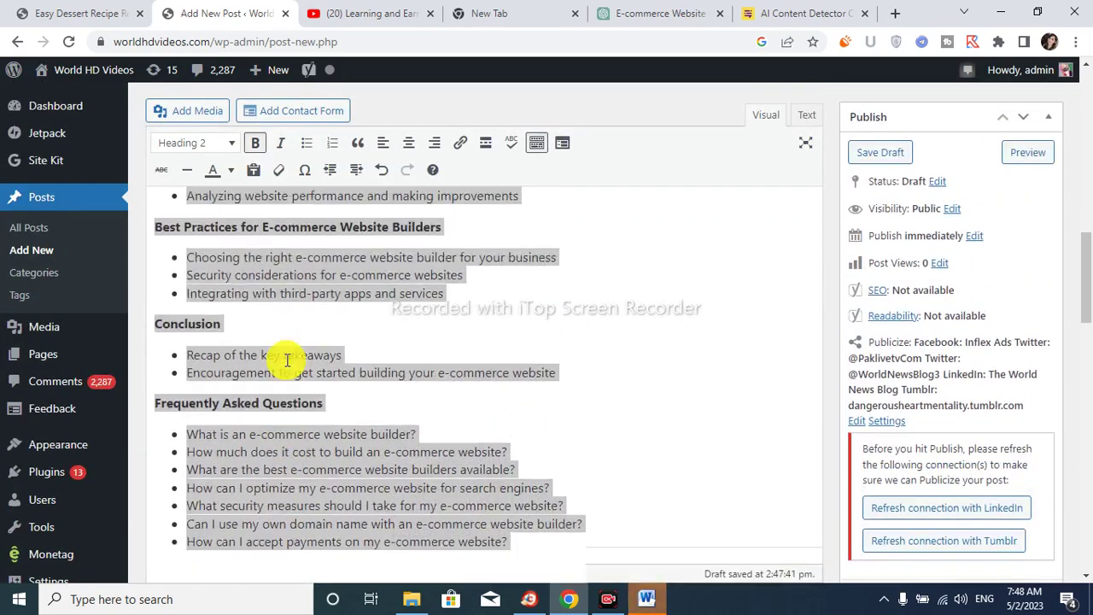
scroll(286, 360, "up", 15)
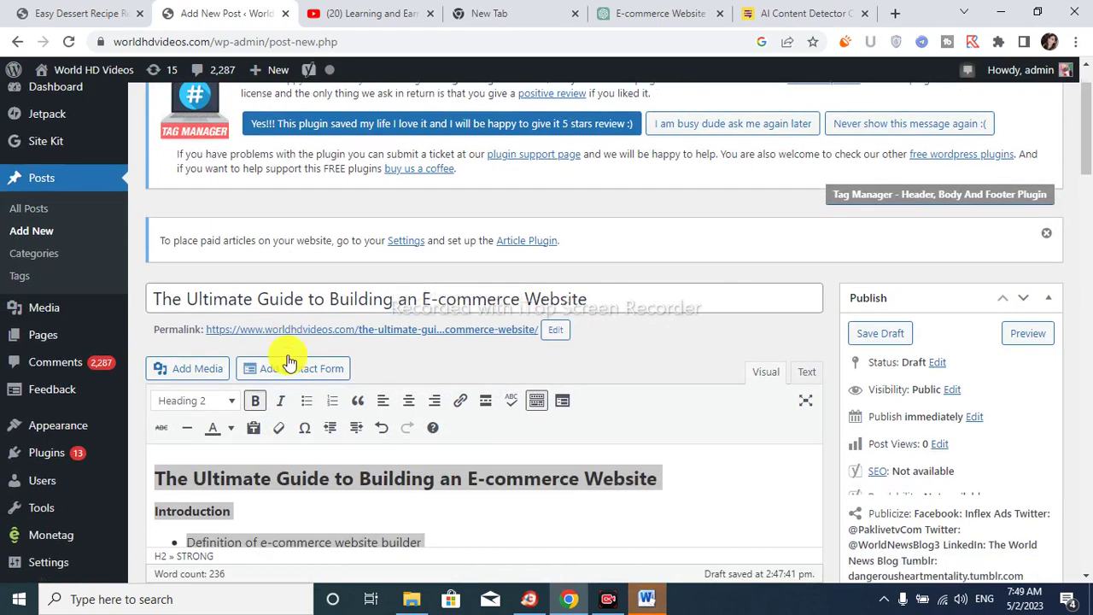
scroll(288, 363, "down", 1)
left_click_drag(183, 238, 571, 242)
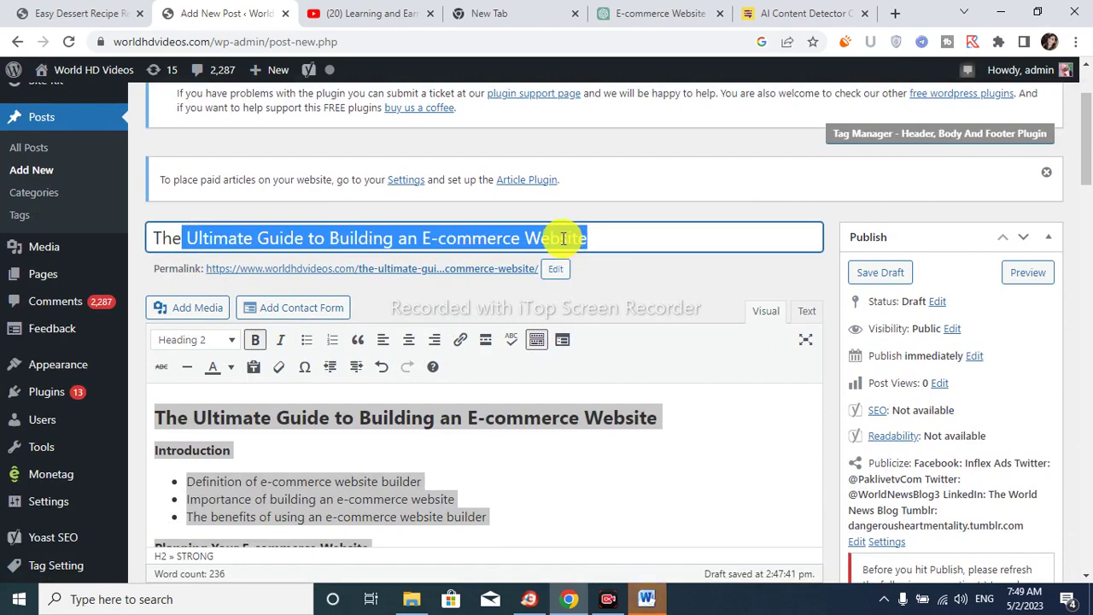
right_click(563, 238)
left_click(598, 290)
Step: Set the Yoast SEO focus keyphrase to the copied "Ultimate Guide to Building an E-commerce Website"
scroll(429, 380, "down", 1)
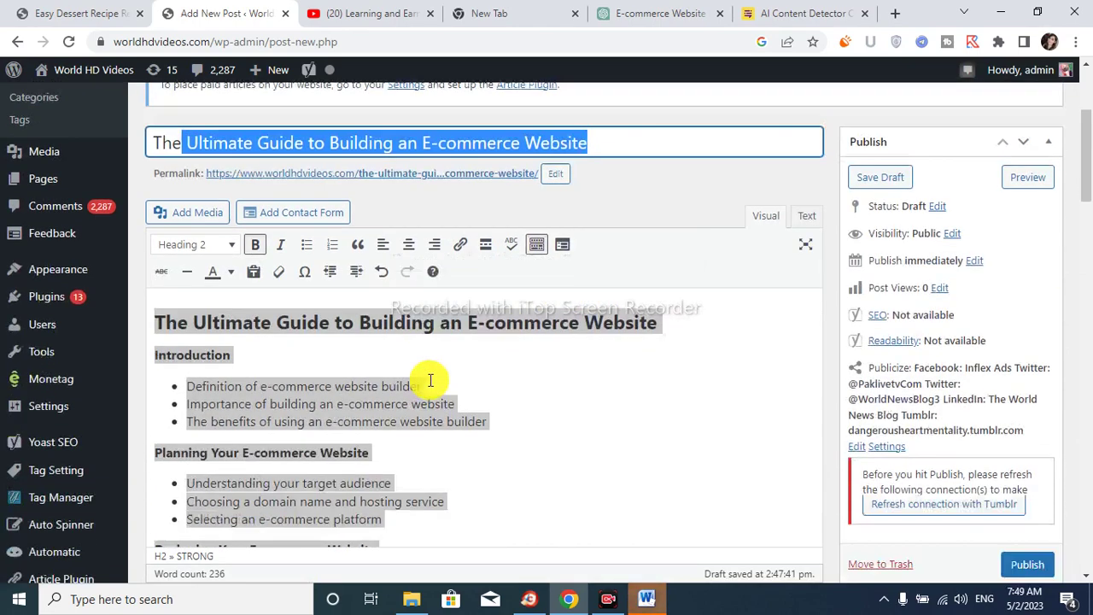
scroll(430, 380, "down", 15)
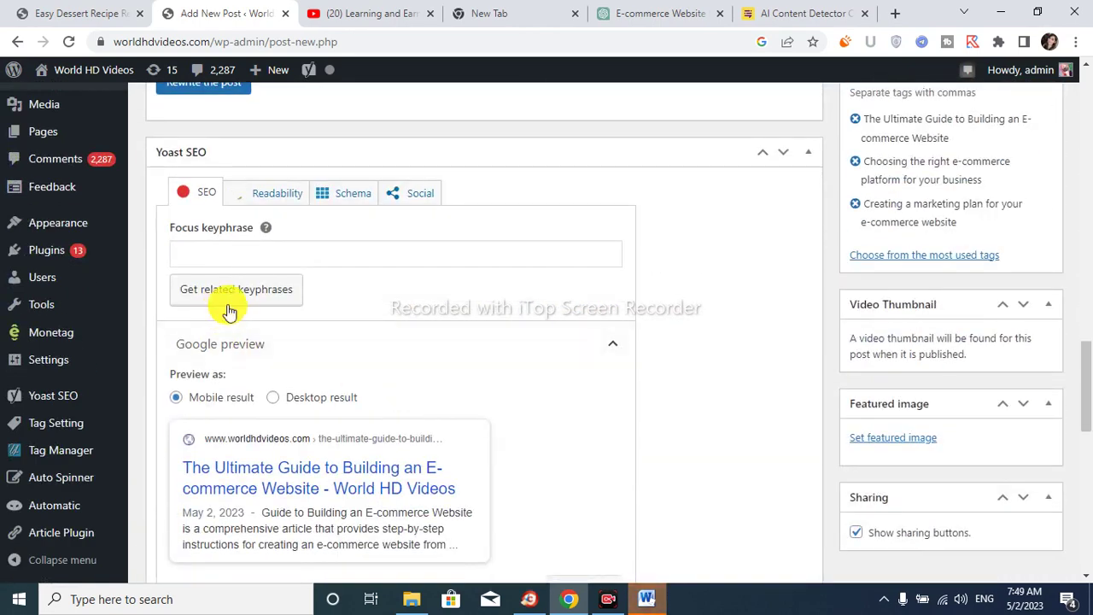
left_click(246, 250)
right_click(275, 247)
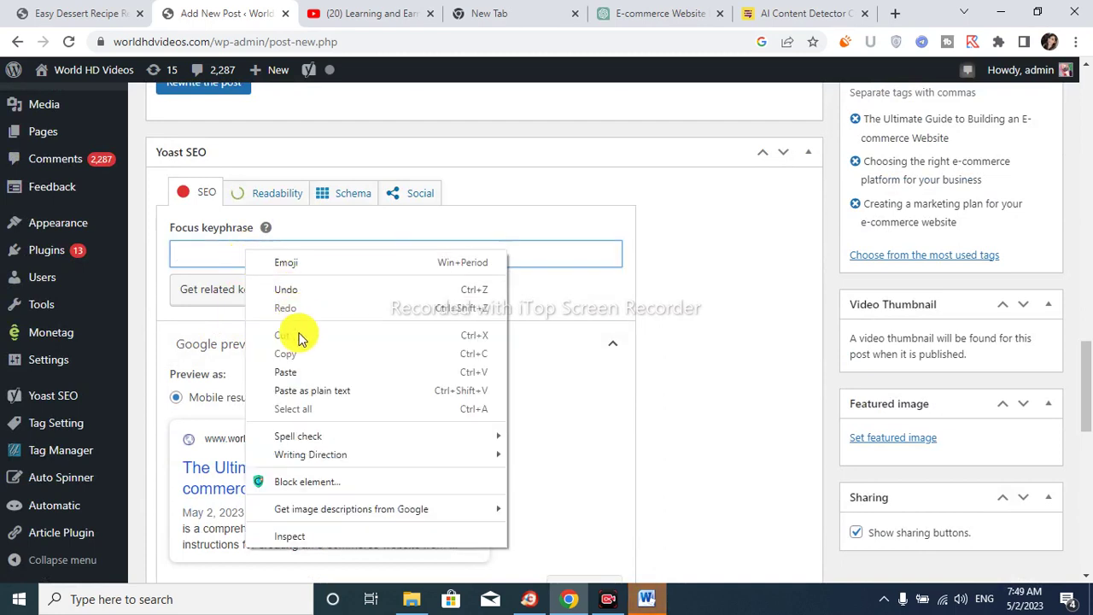
left_click(298, 369)
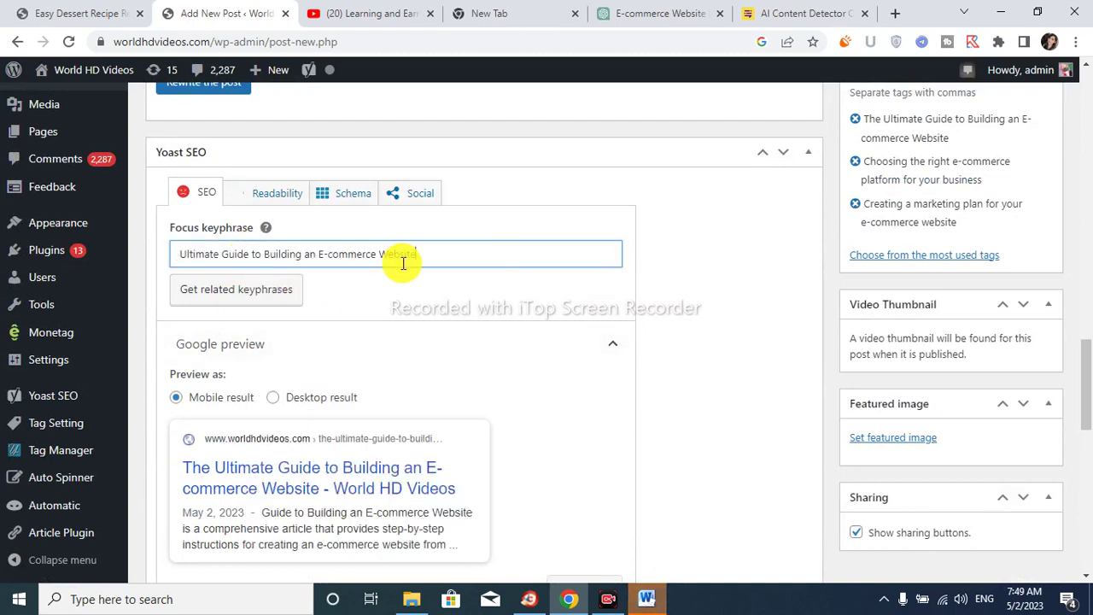
Step: Remove the Site title variable from the Yoast SEO title
scroll(520, 438, "down", 3)
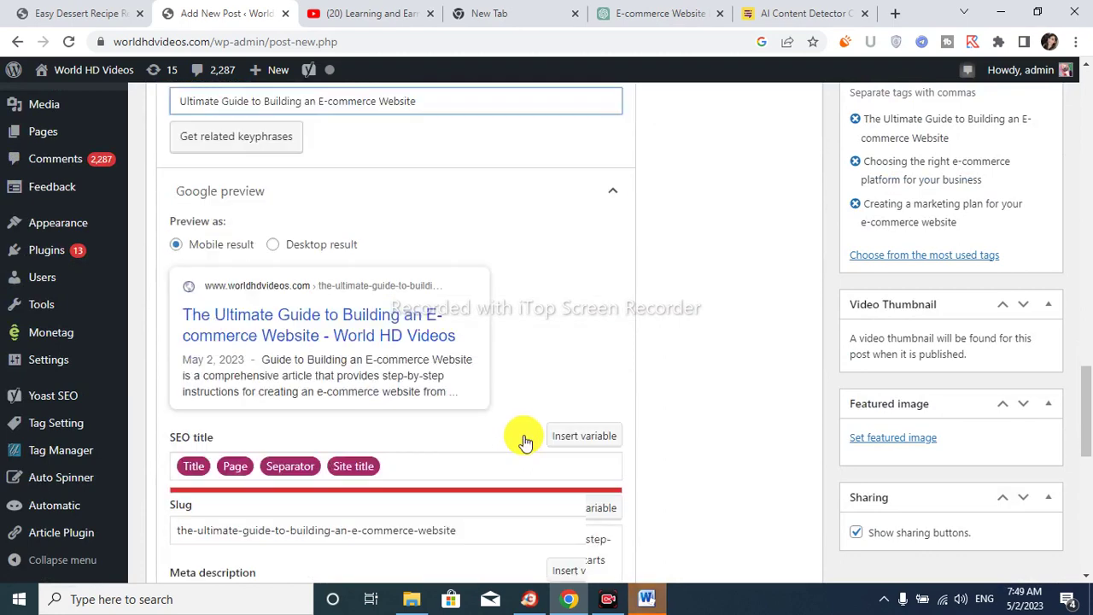
scroll(524, 432, "down", 2)
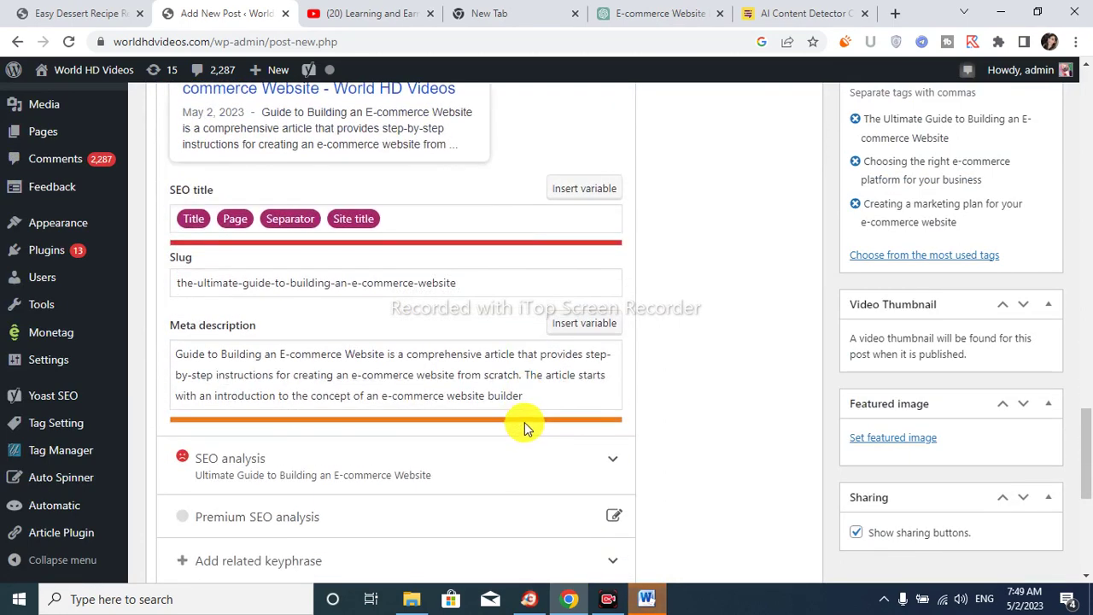
left_click(368, 223)
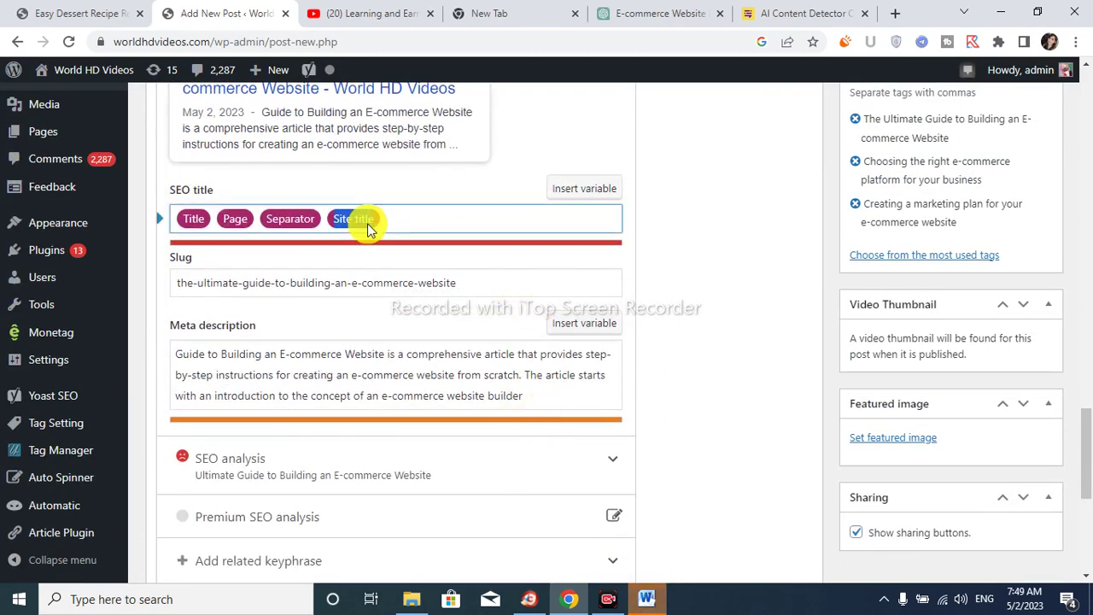
key("BackSpace")
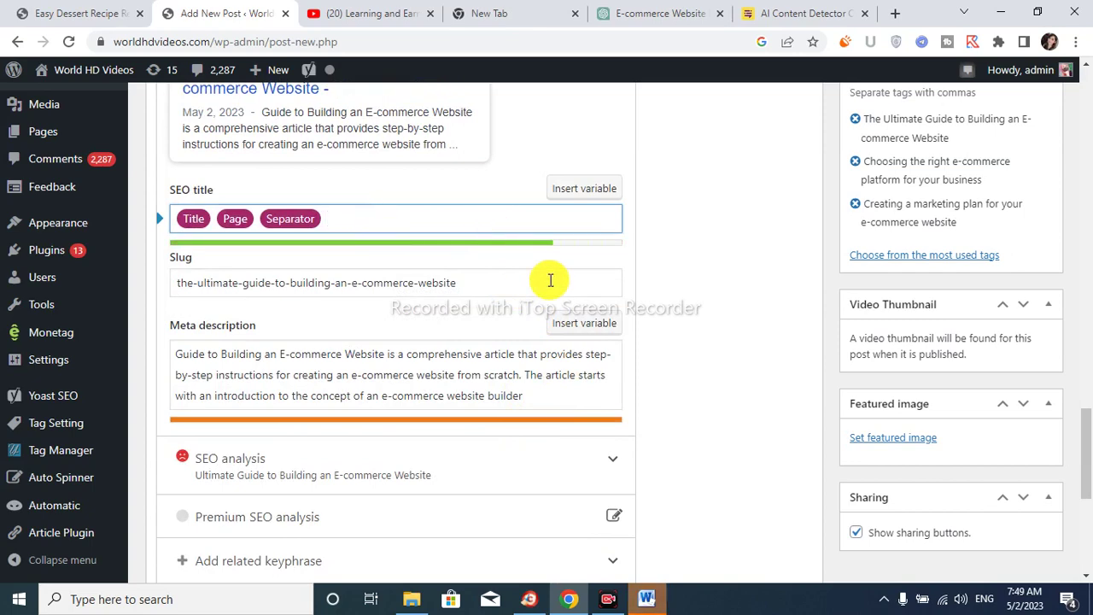
scroll(398, 344, "up", 3)
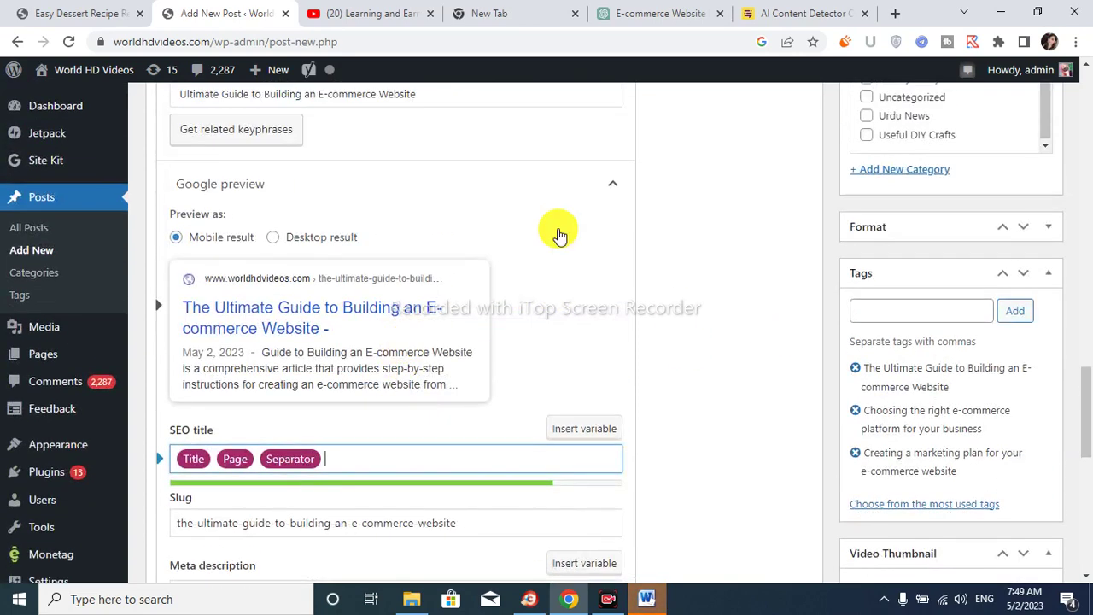
Step: In a new browser tab, search Google Images for "Ultimate Guide to Building an E-commerce Website" and preview the Pentacodes image with its related content
left_click(895, 14)
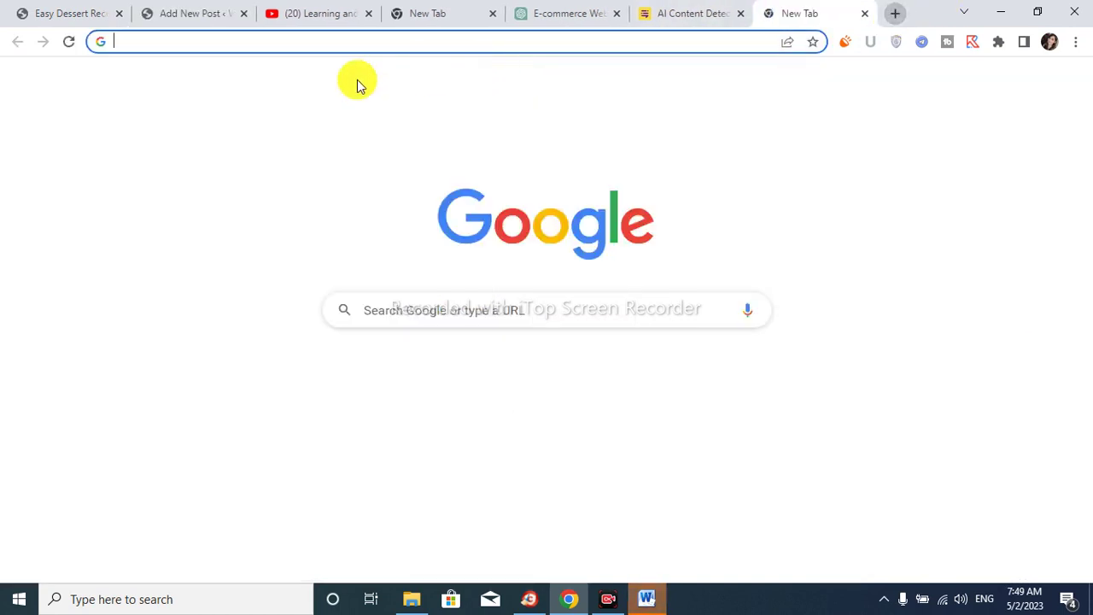
left_click(385, 43)
right_click(389, 42)
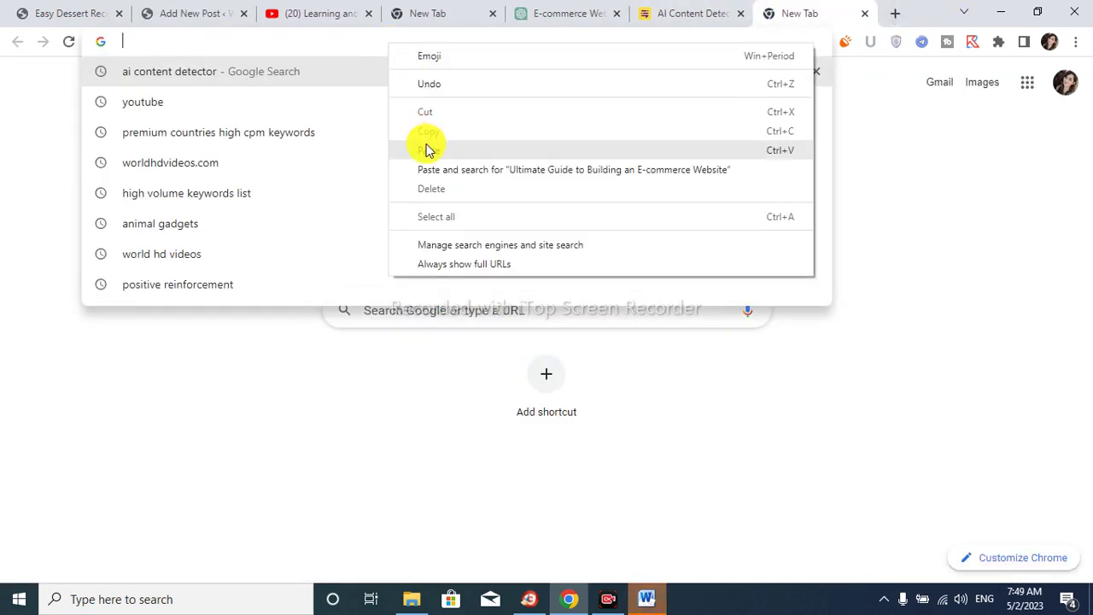
left_click(429, 149)
left_click(318, 76)
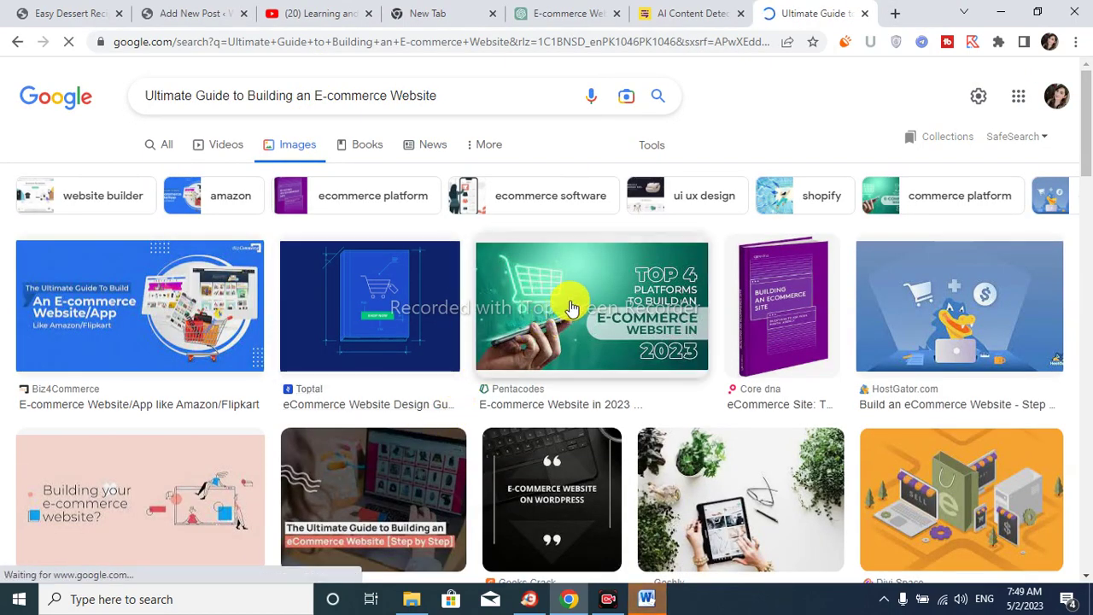
left_click(649, 323)
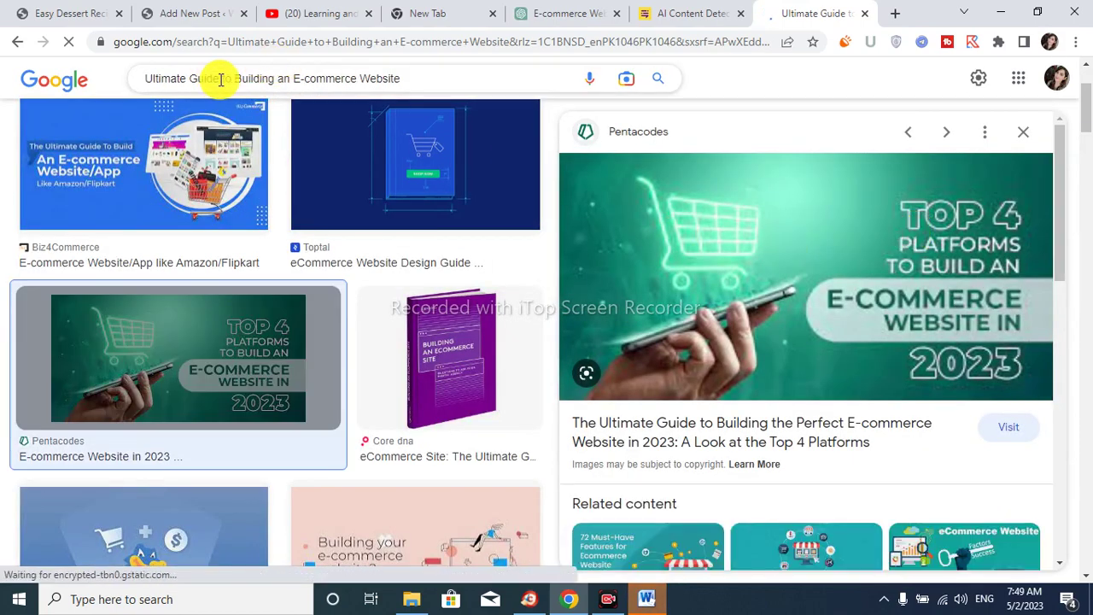
scroll(626, 201, "down", 3)
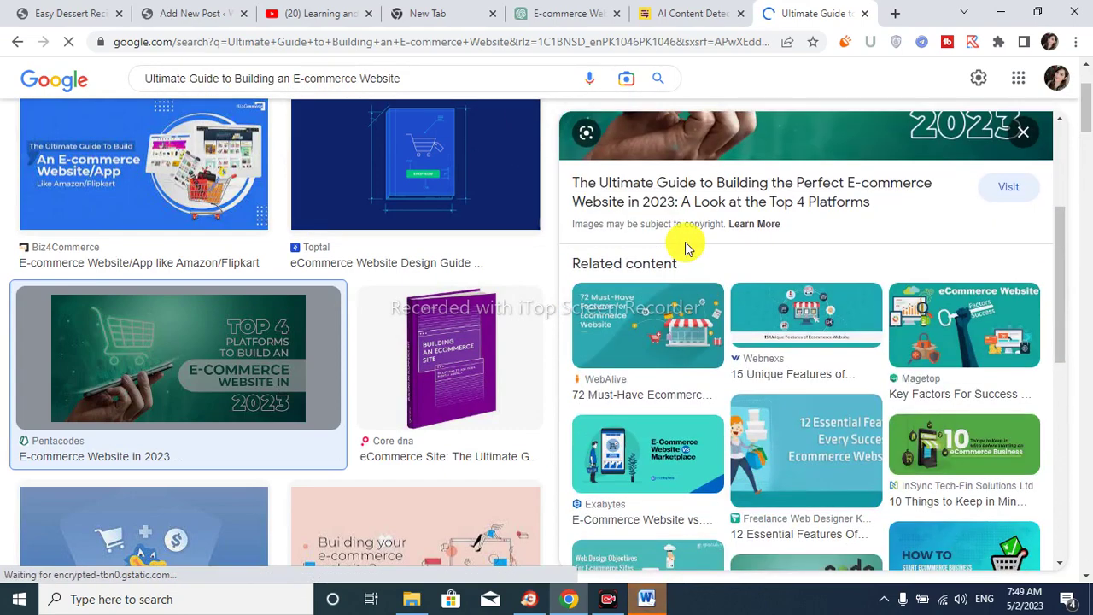
Step: Save the previewed Pentacodes image to the Desktop as a JPEG named "Ultimate Guide to Building an E-commerce Website"
scroll(251, 361, "down", 3)
scroll(664, 317, "up", 3)
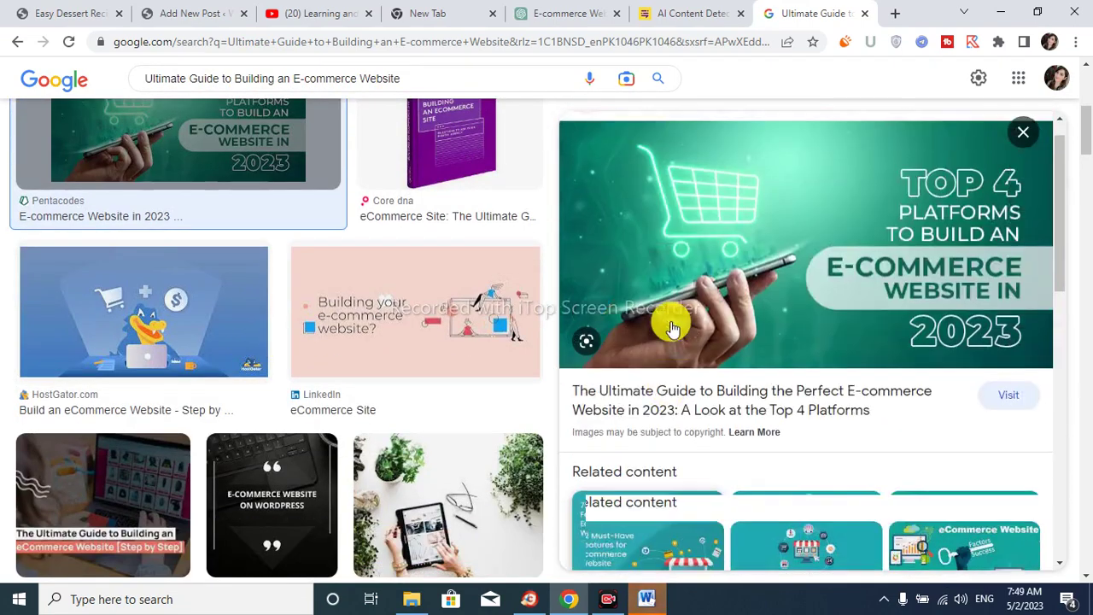
right_click(757, 275)
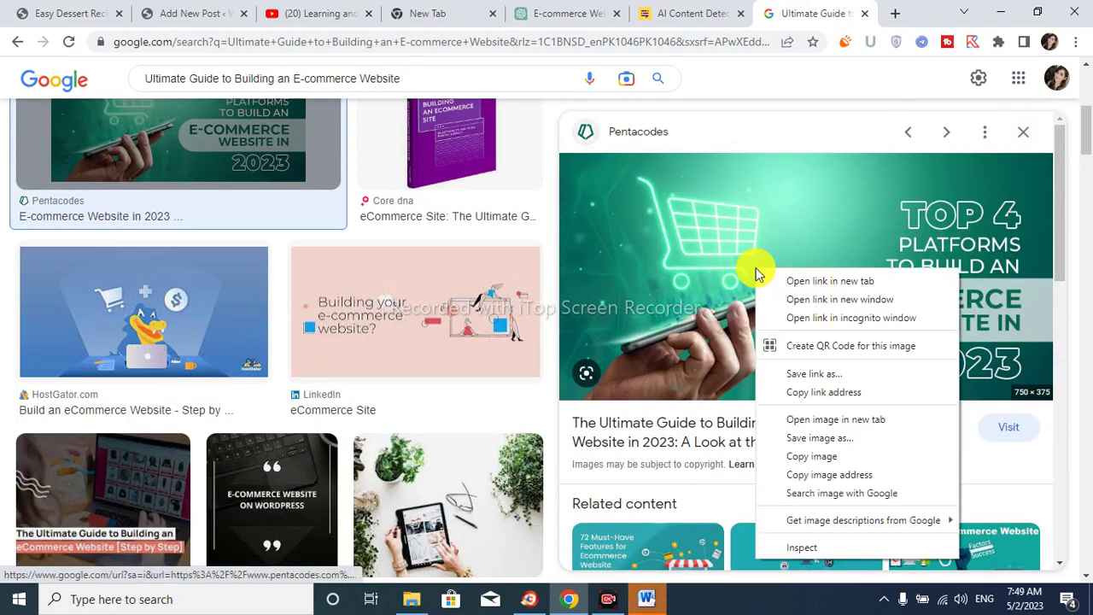
left_click(821, 439)
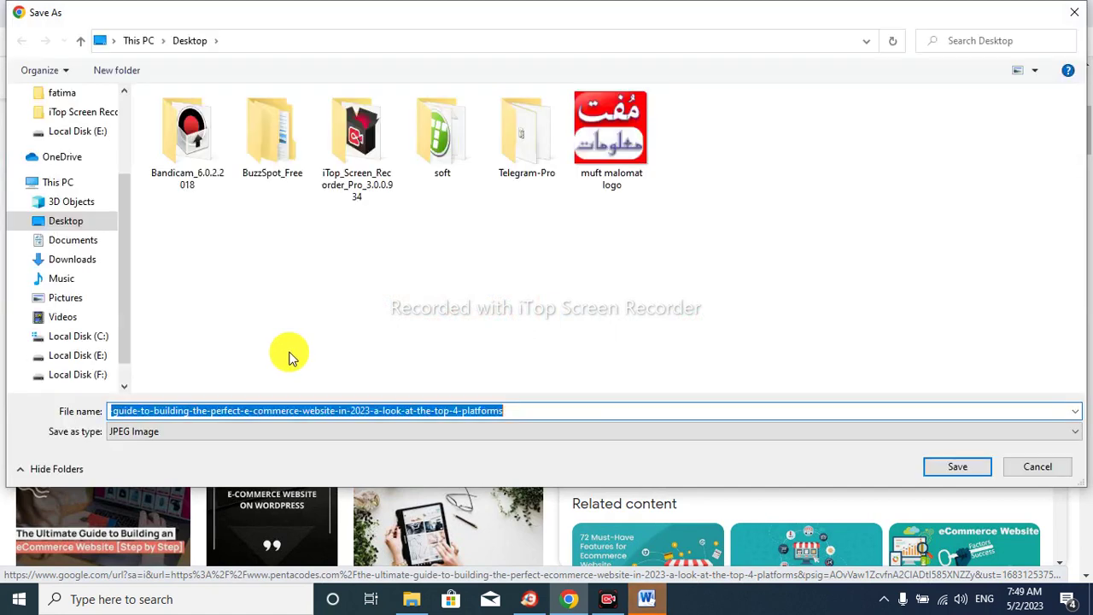
right_click(255, 411)
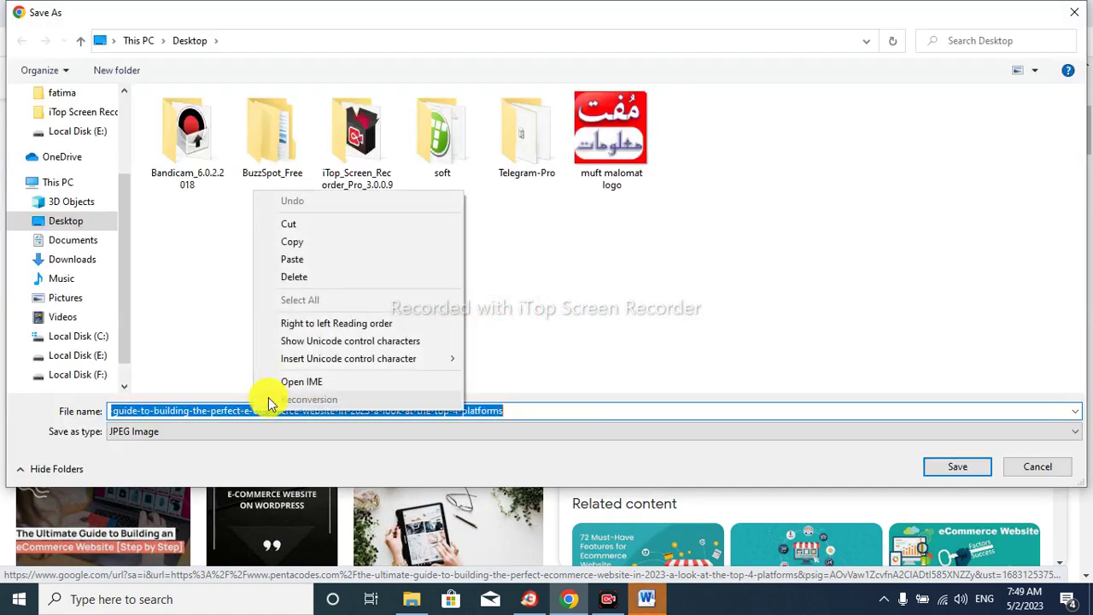
left_click(329, 259)
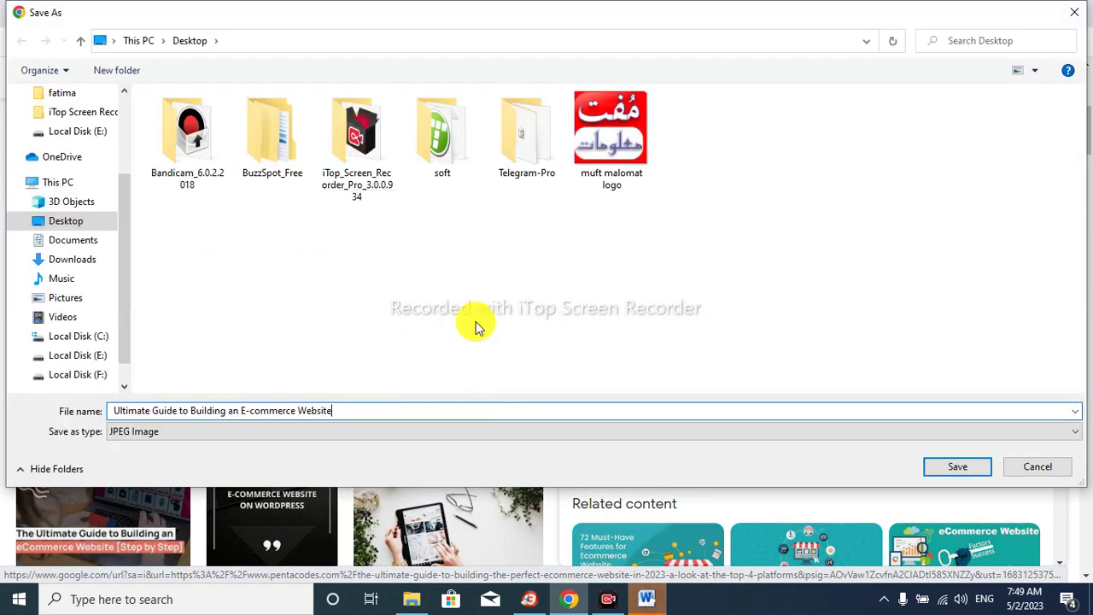
left_click(942, 474)
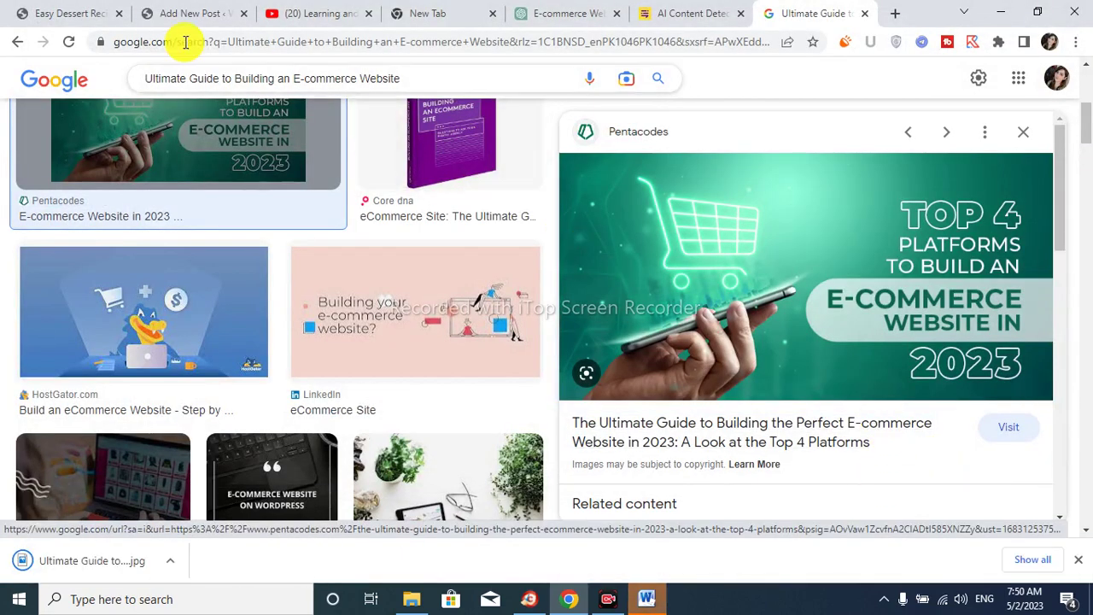
Step: Back in the WordPress post, upload the "Ultimate Guide to Building an E-commerce Website" image from the Desktop and set it as the featured image
left_click(188, 12)
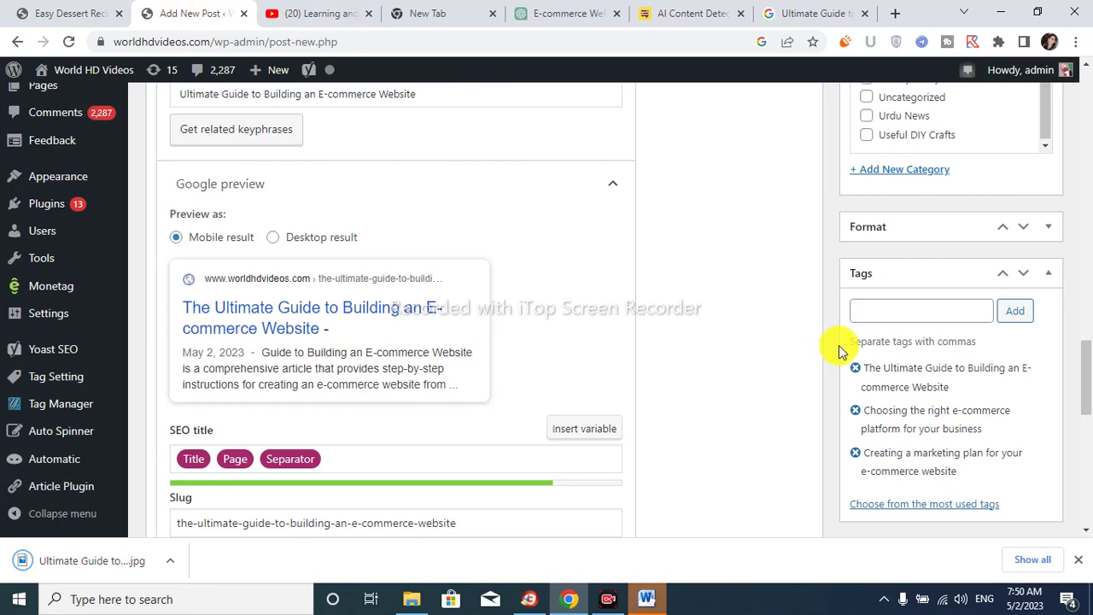
scroll(888, 478, "down", 3)
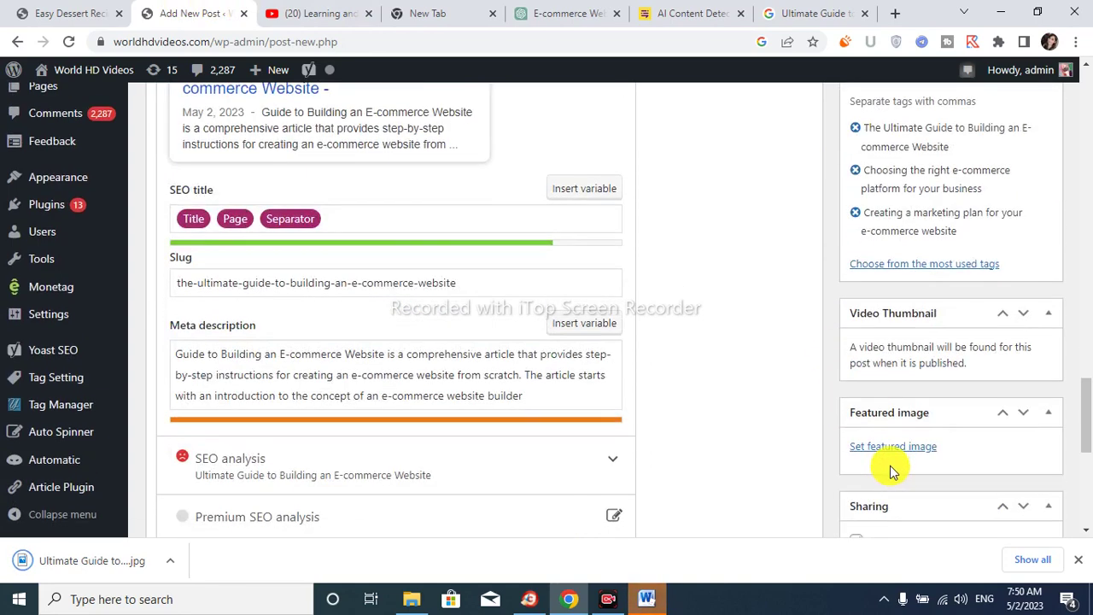
left_click(903, 448)
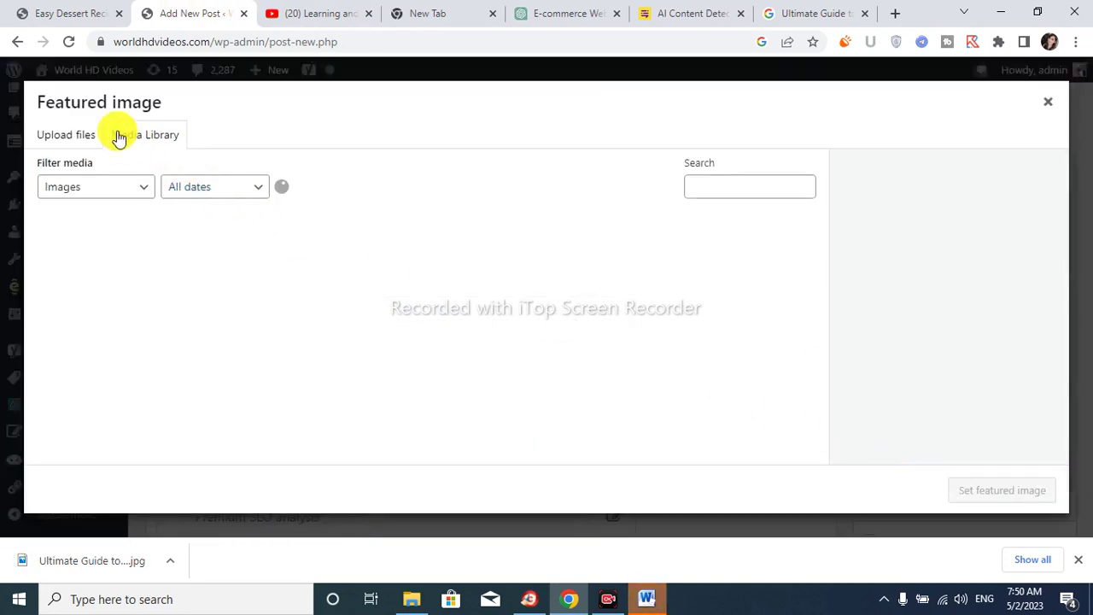
left_click(59, 140)
left_click(532, 334)
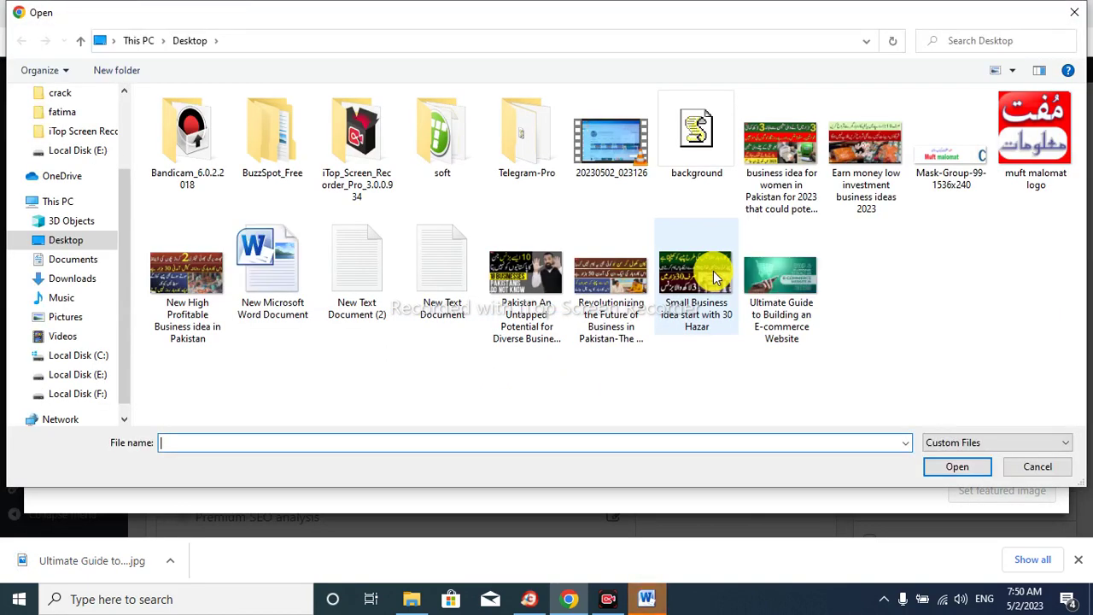
double_click(783, 271)
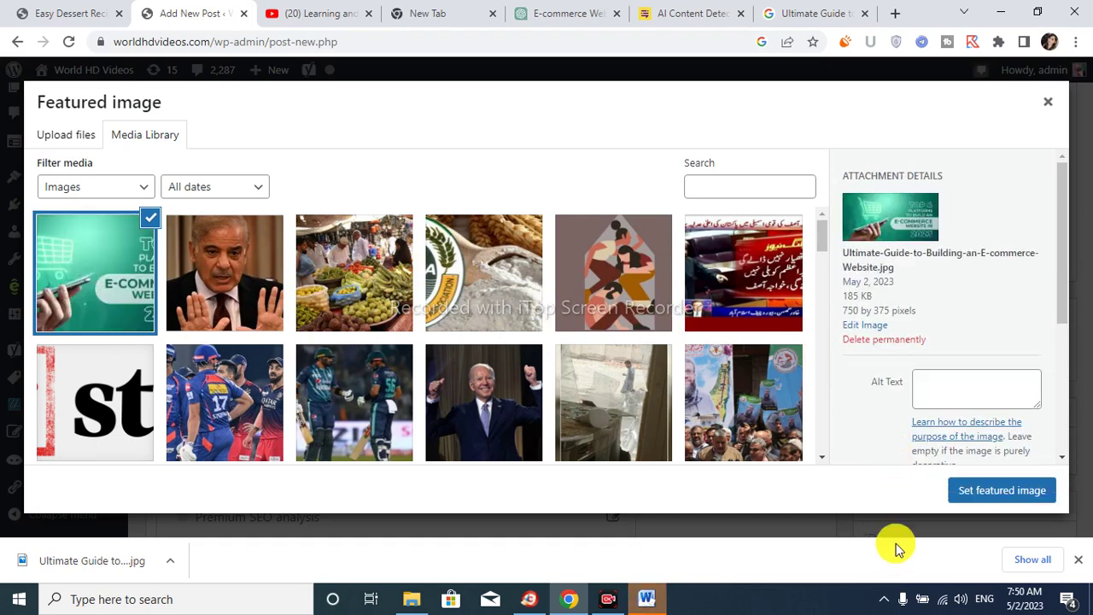
left_click(999, 497)
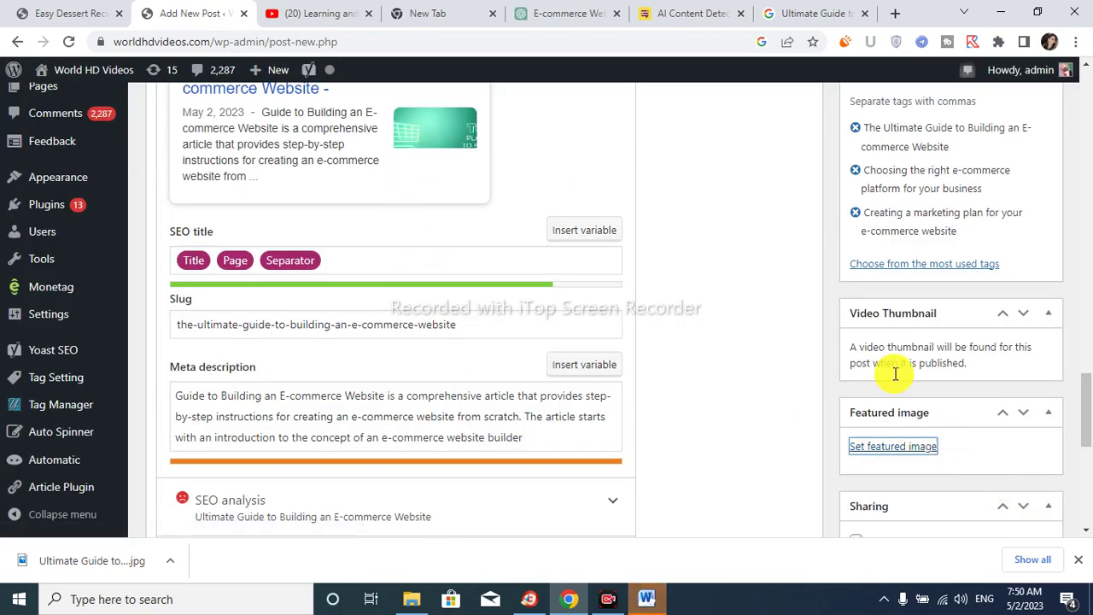
scroll(935, 447, "down", 2)
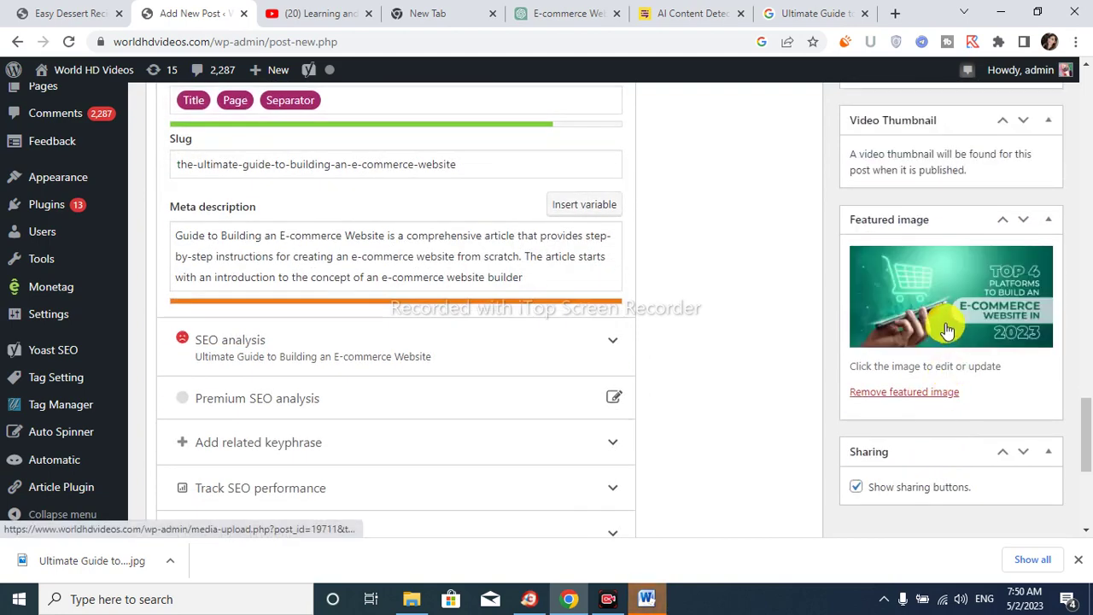
Step: Review the draft post's title, body content, categories, Yoast SEO fields, Google preview and featured image
scroll(825, 385, "up", 5)
scroll(825, 385, "up", 4)
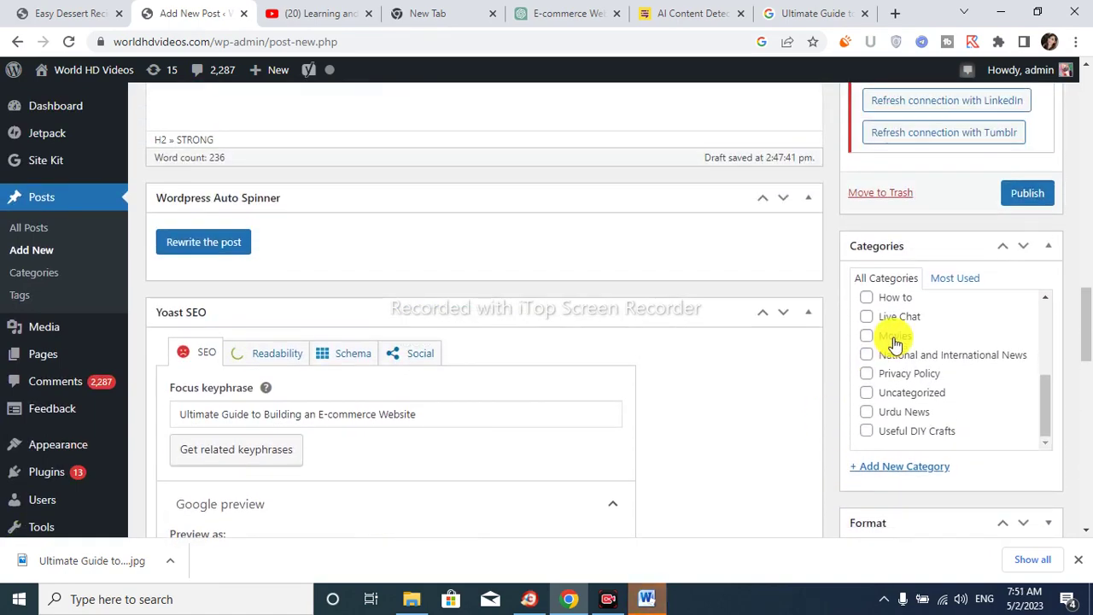
scroll(894, 343, "up", 3)
scroll(576, 385, "up", 3)
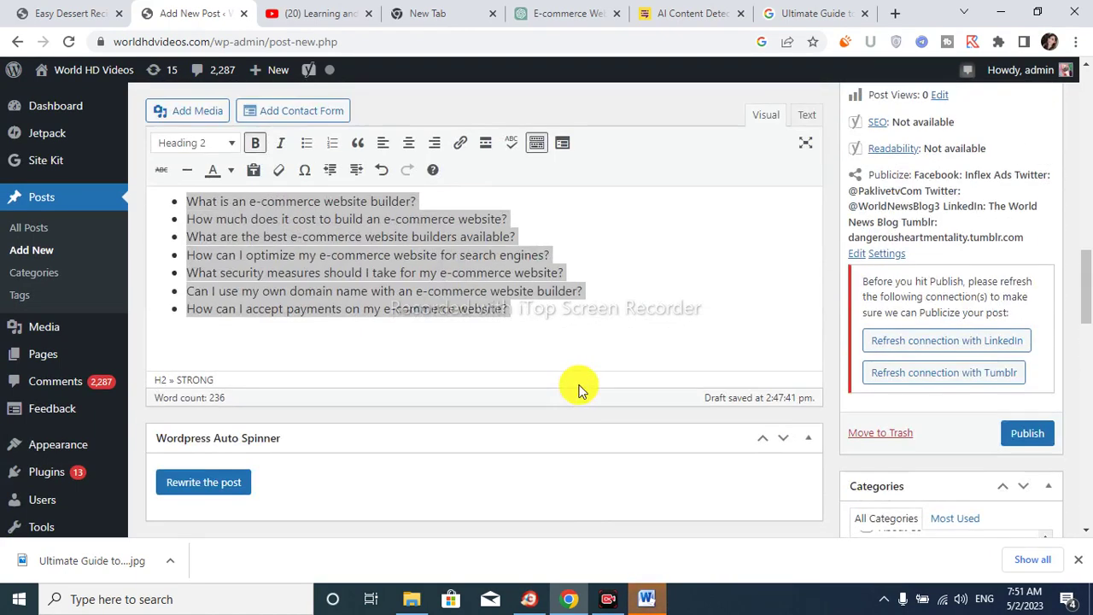
scroll(575, 386, "down", 6)
scroll(435, 381, "down", 7)
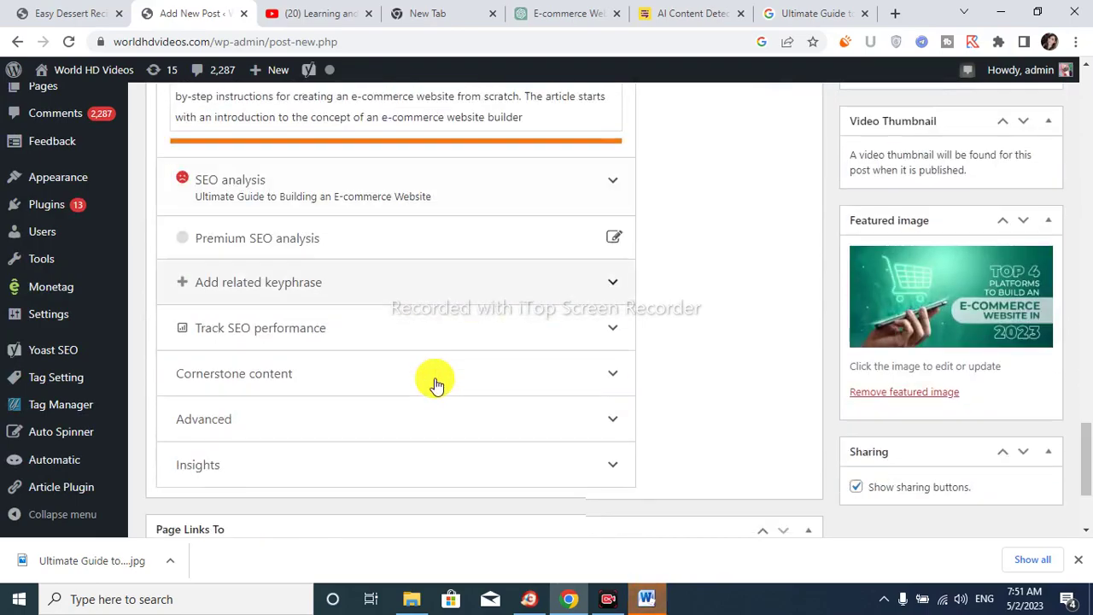
scroll(435, 382, "up", 10)
scroll(436, 379, "up", 4)
scroll(442, 373, "up", 2)
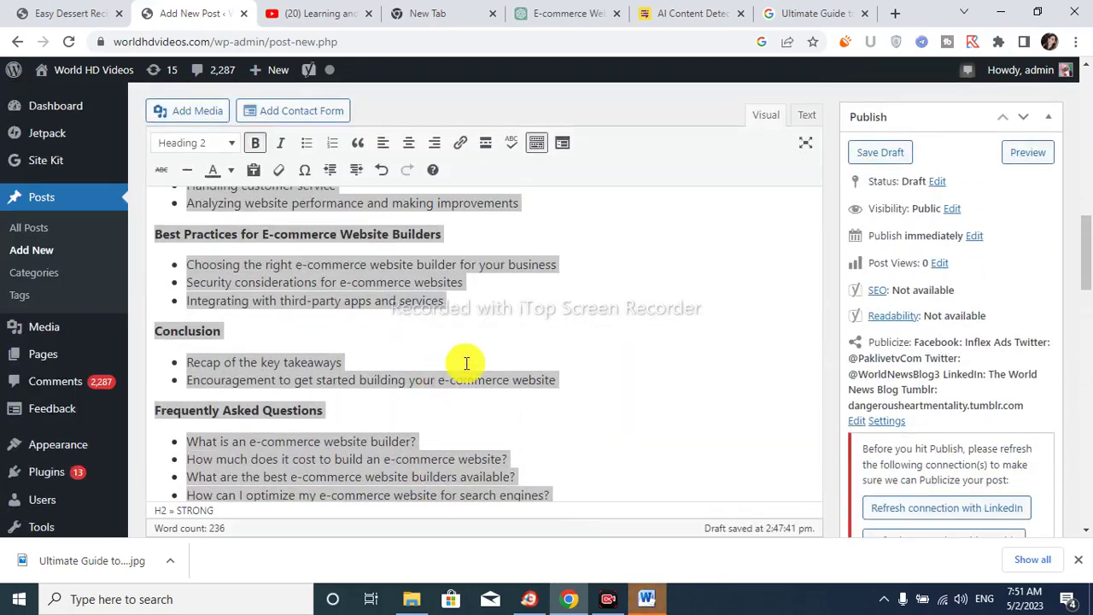
left_click(530, 326)
scroll(530, 326, "up", 3)
scroll(530, 330, "up", 6)
scroll(663, 317, "down", 2)
scroll(305, 384, "down", 6)
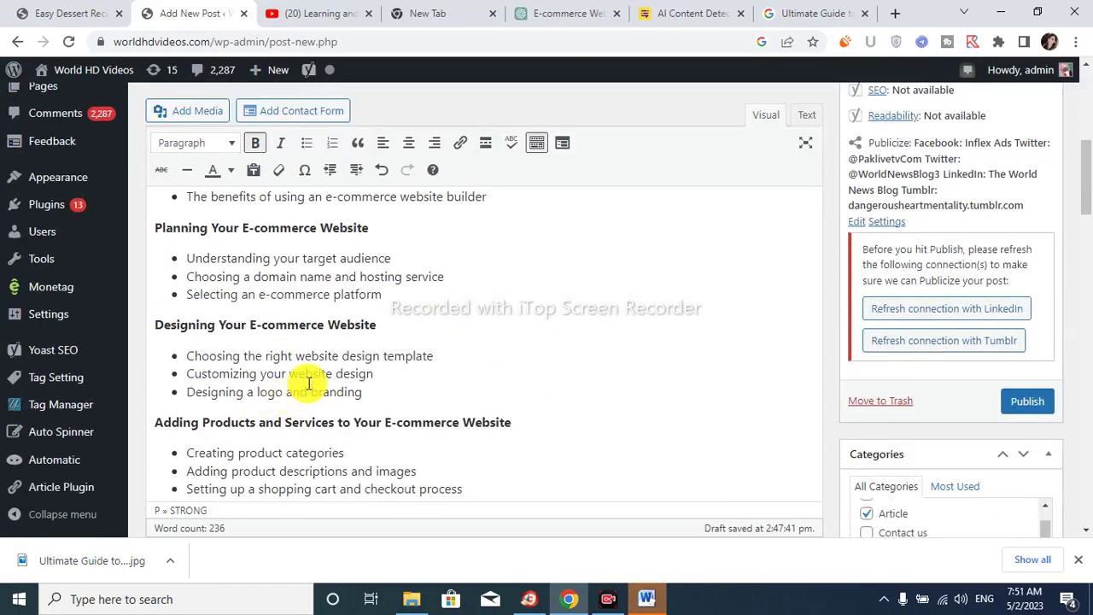
scroll(513, 371, "up", 2)
scroll(620, 366, "up", 3)
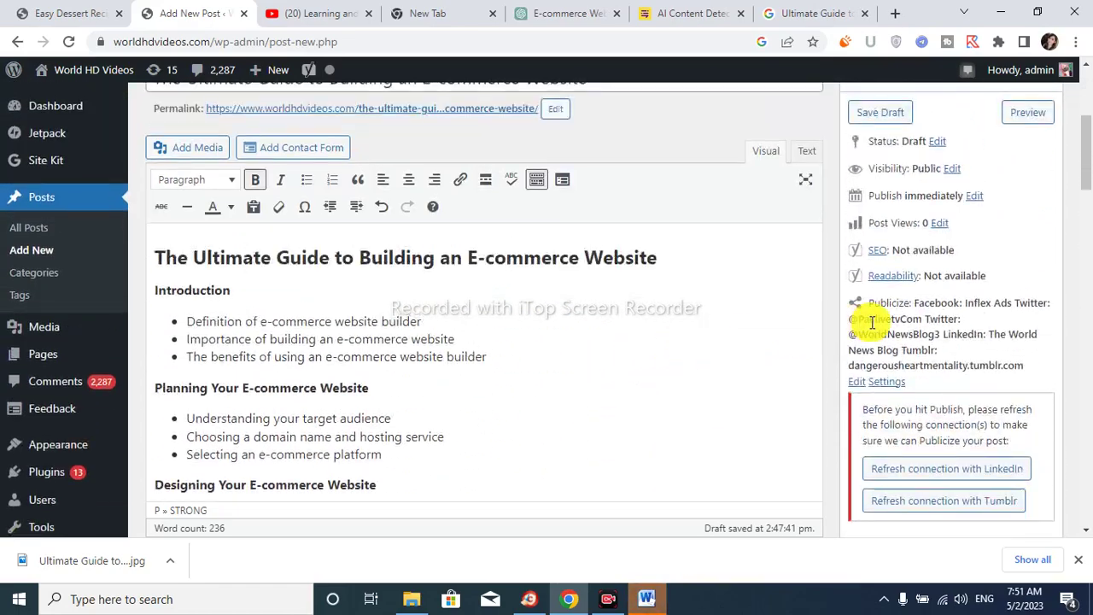
scroll(608, 390, "down", 1)
scroll(598, 385, "up", 4)
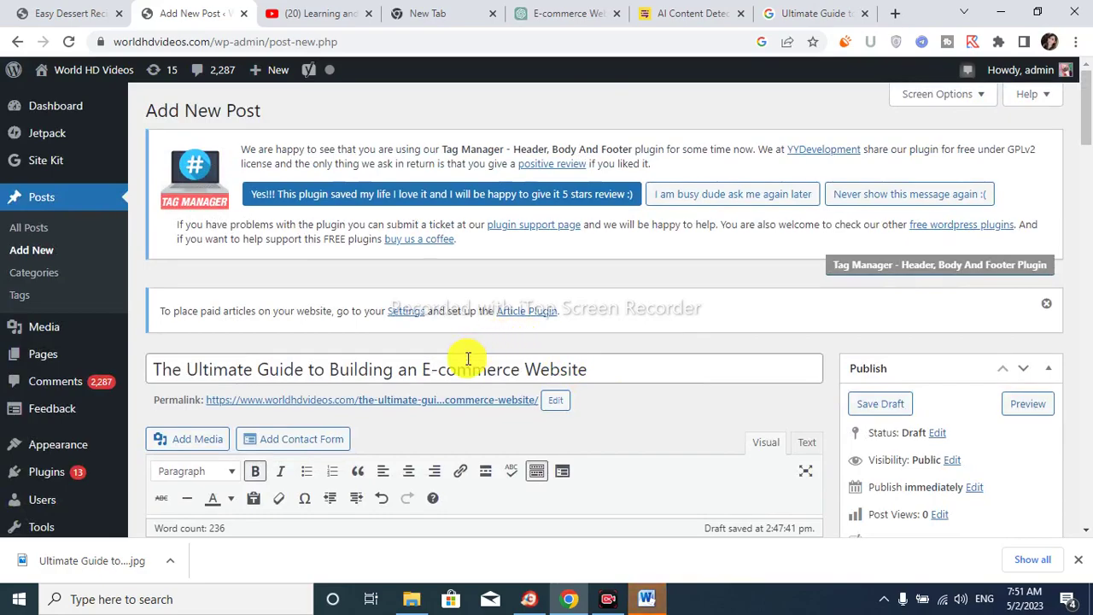
scroll(635, 342, "down", 15)
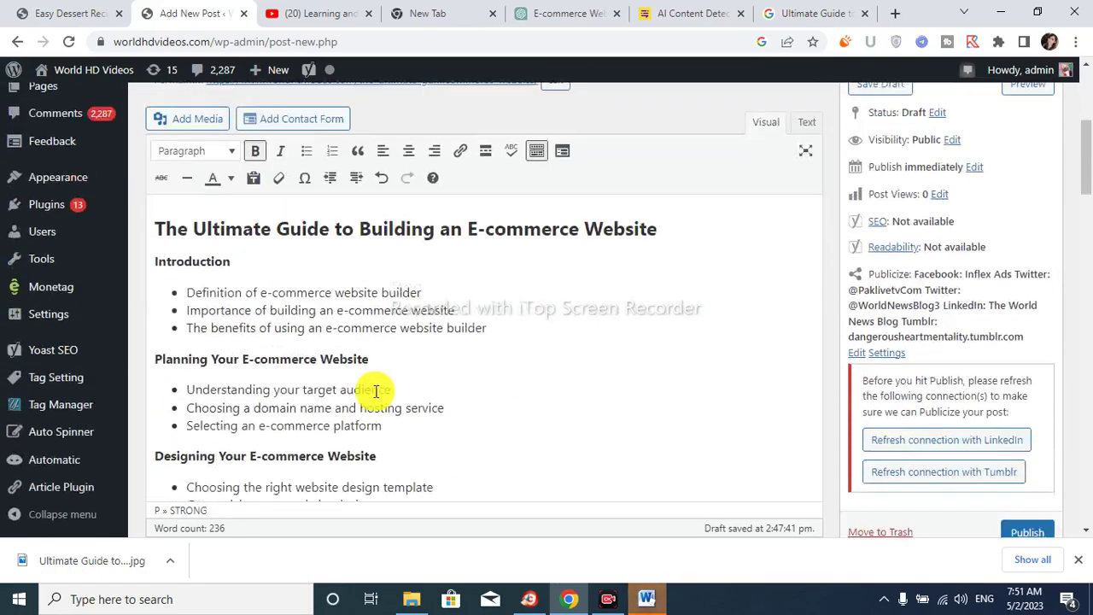
scroll(373, 391, "down", 6)
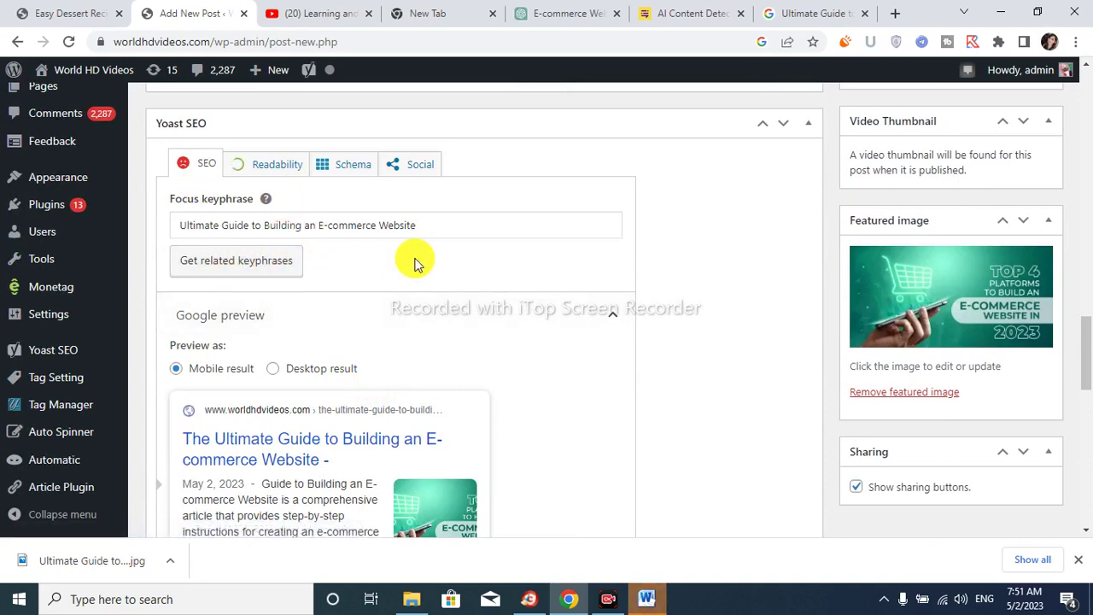
scroll(361, 350, "down", 2)
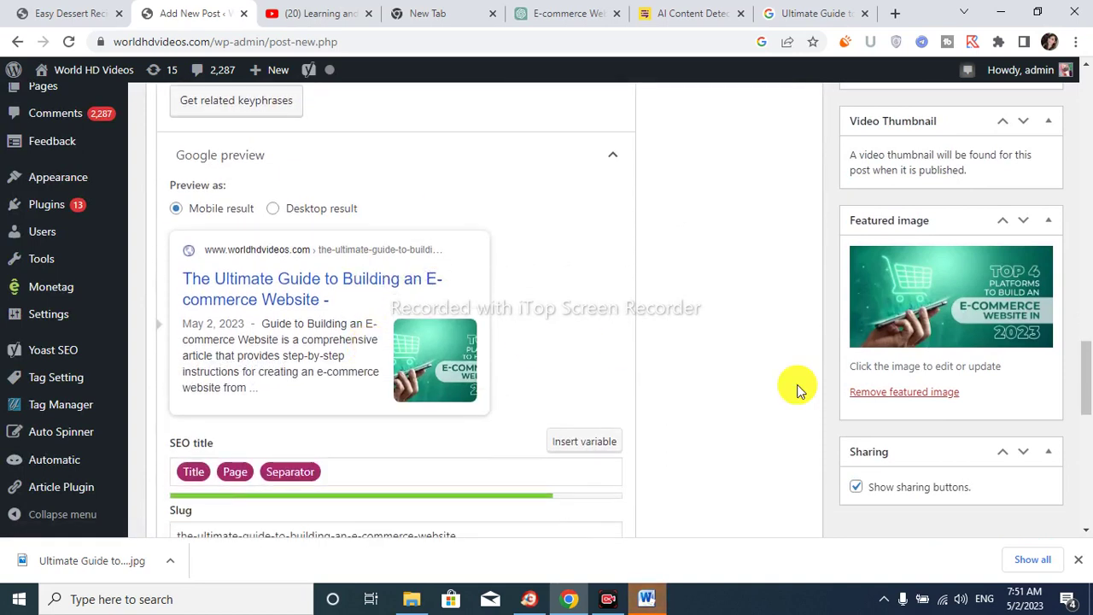
Step: Publish the e-commerce guide post and open its live page on the site
scroll(828, 453, "up", 15)
left_click(1034, 444)
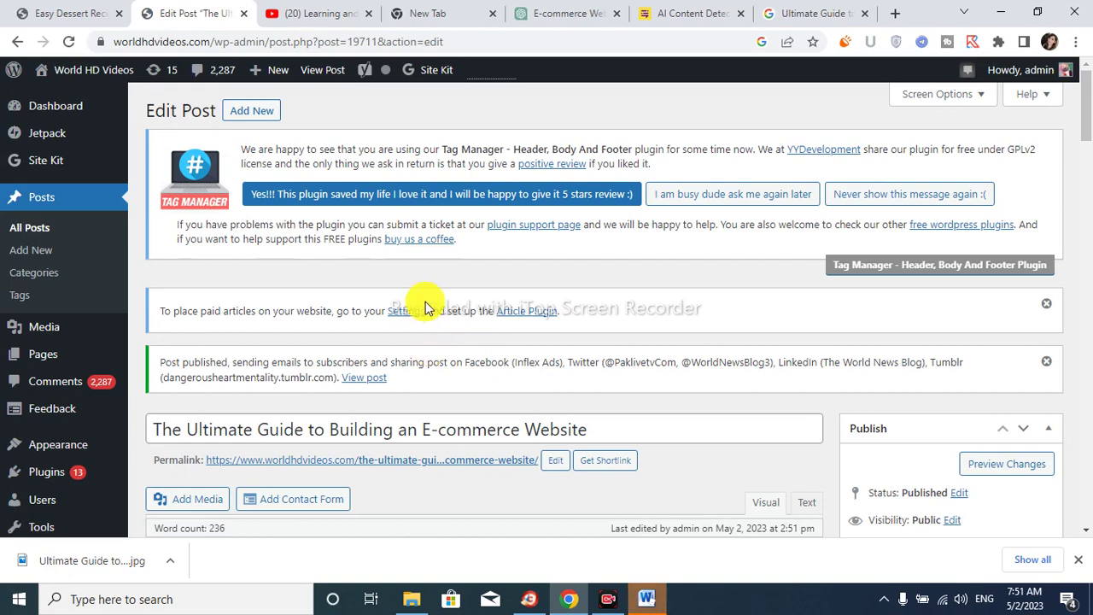
scroll(427, 299, "down", 2)
left_click(372, 219)
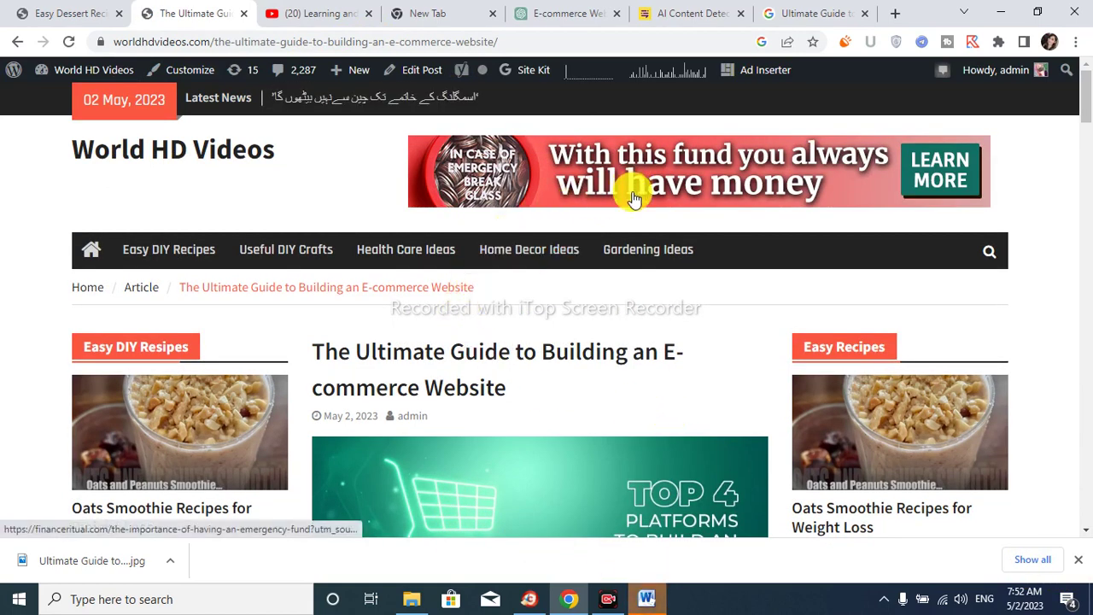
Step: Examine the published article's featured image, section headings, FAQ list, sharing buttons, related posts and tags
scroll(578, 350, "down", 4)
scroll(578, 349, "down", 7)
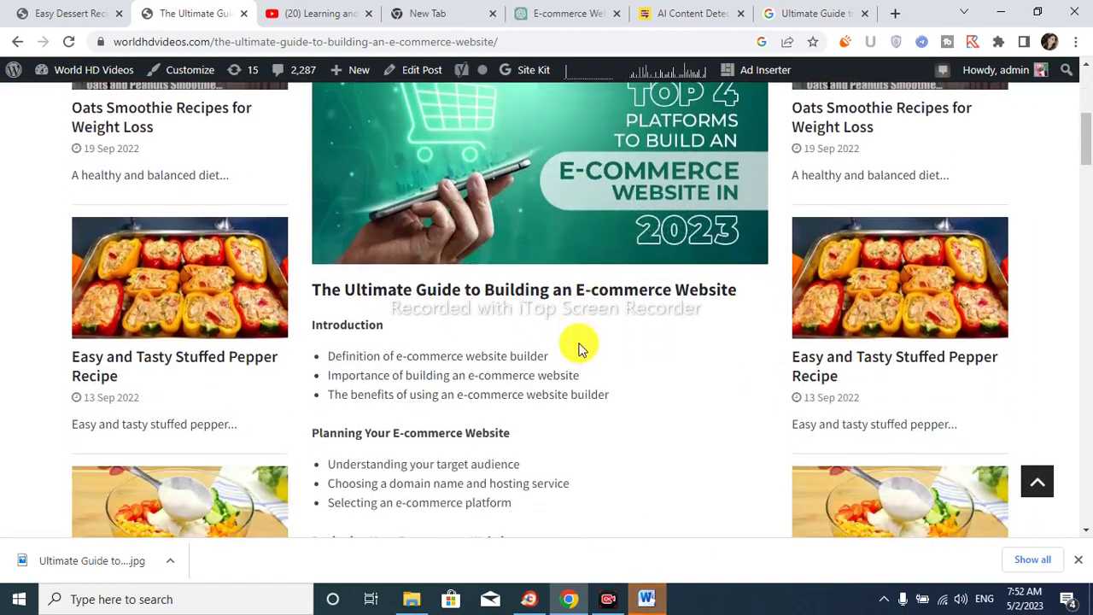
scroll(578, 344, "down", 8)
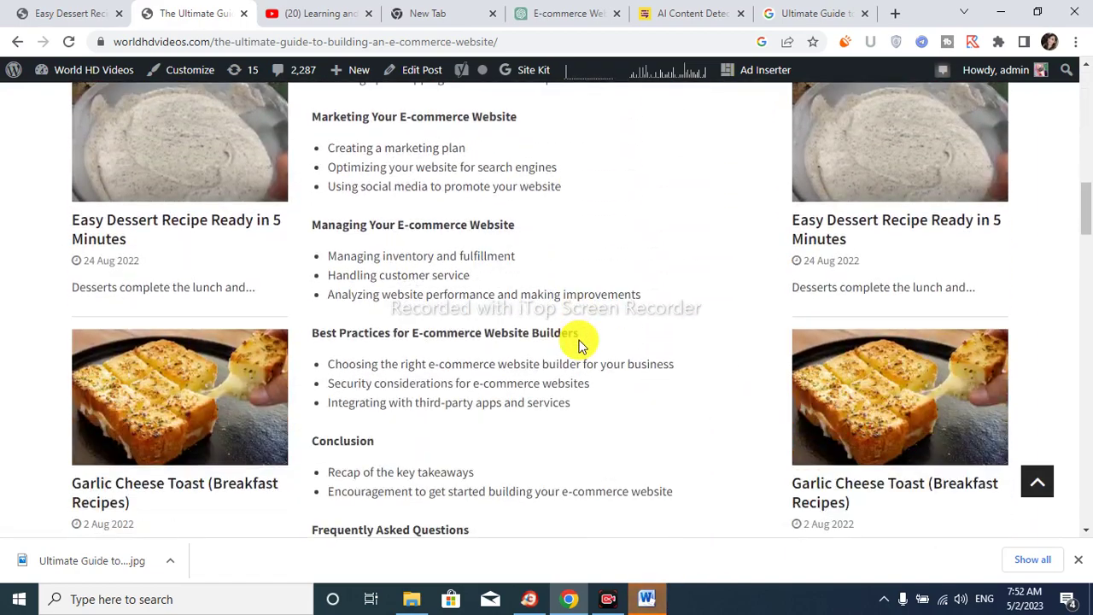
scroll(578, 344, "up", 9)
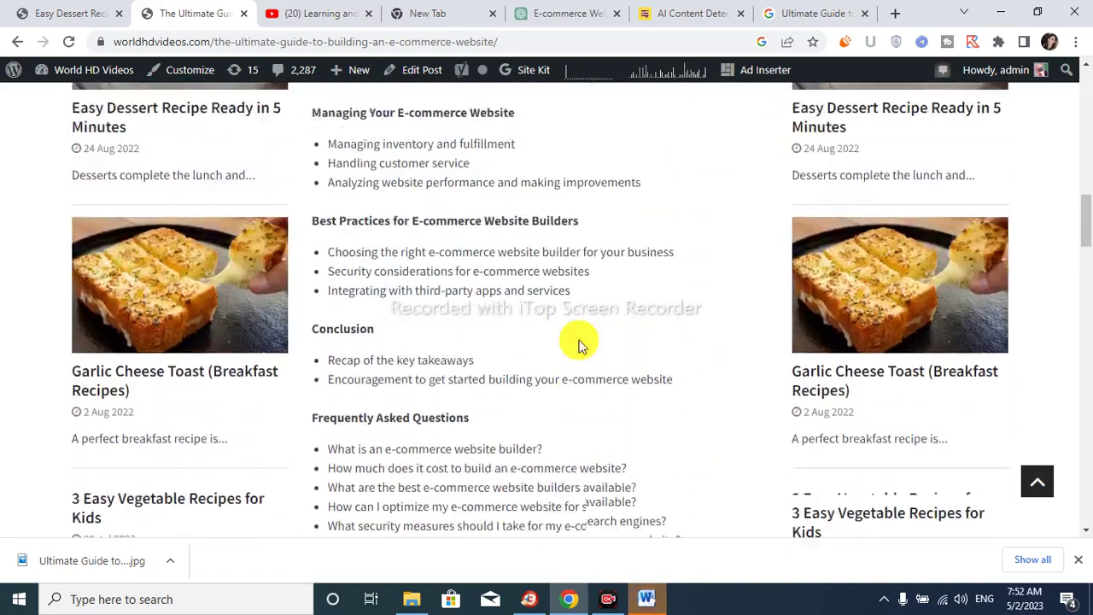
scroll(579, 342, "up", 5)
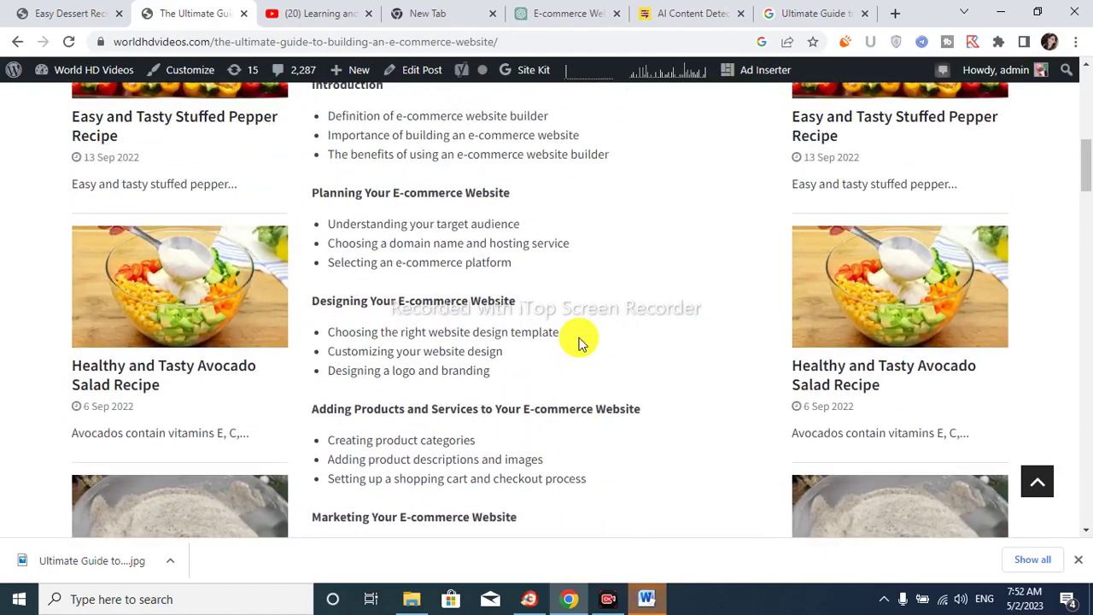
scroll(578, 342, "down", 14)
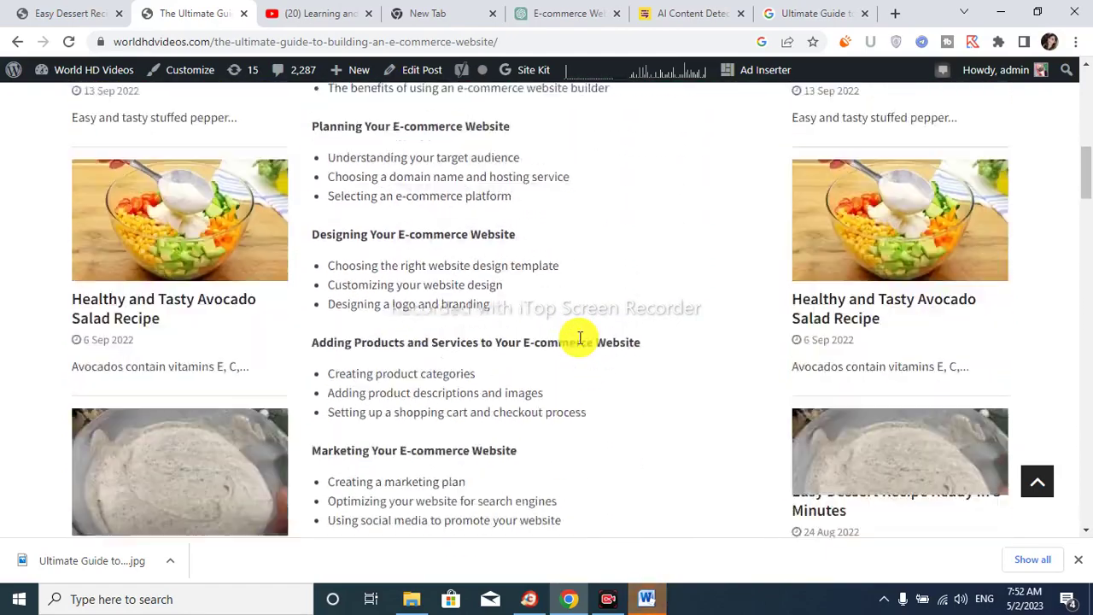
scroll(580, 340, "up", 7)
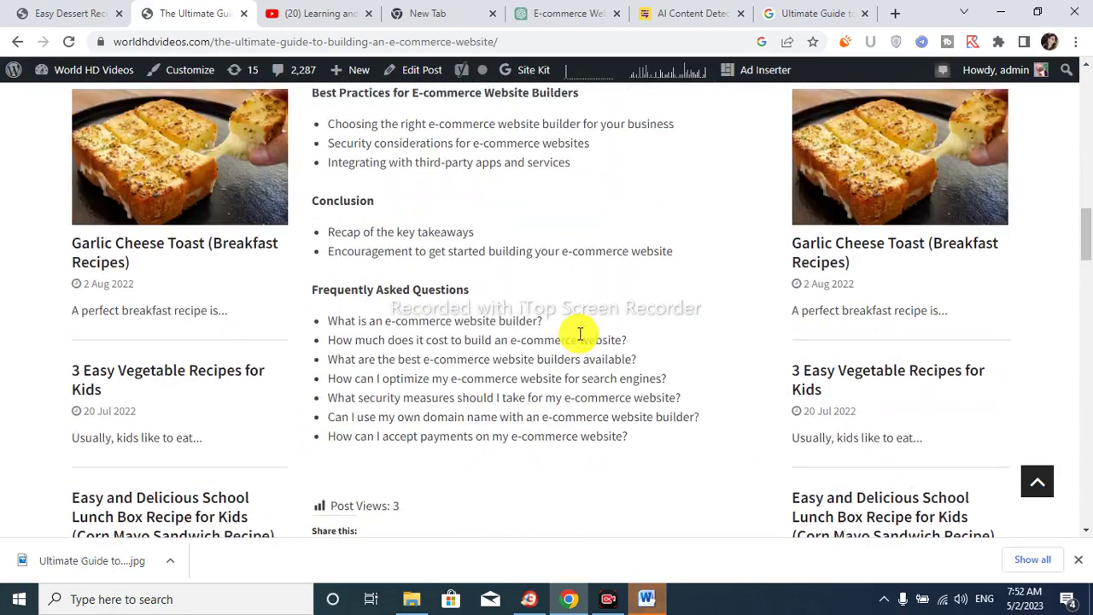
scroll(580, 334, "down", 4)
scroll(579, 333, "down", 9)
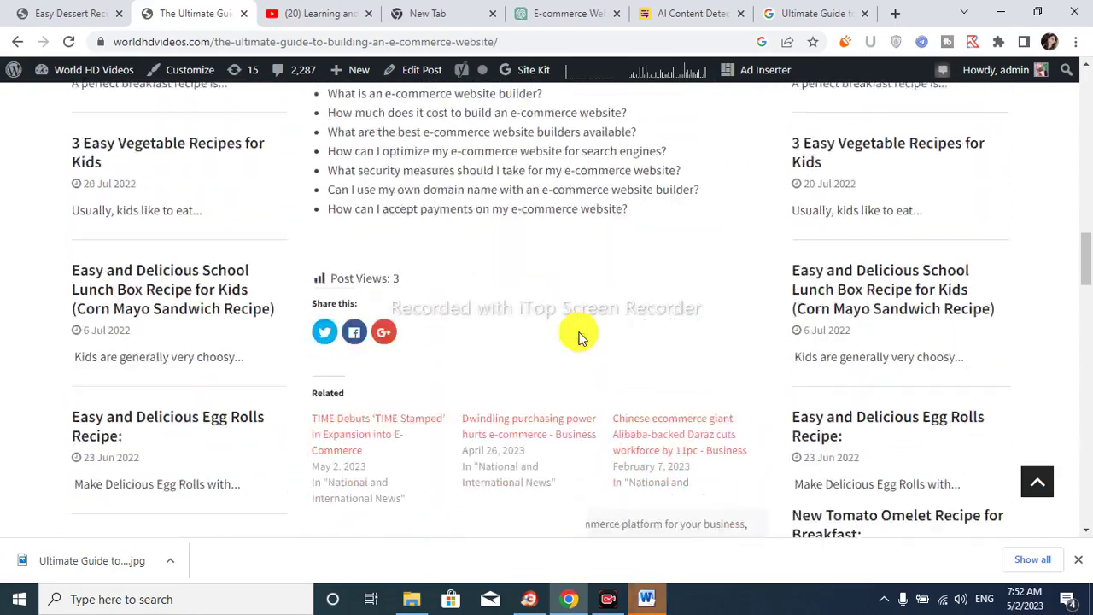
scroll(579, 338, "down", 5)
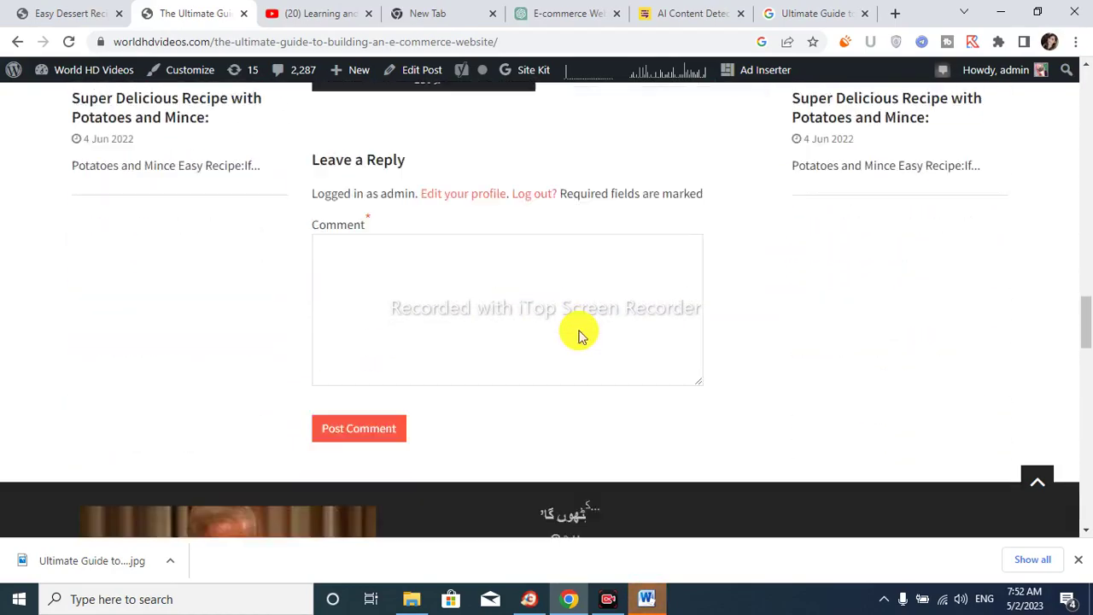
scroll(578, 334, "up", 2)
scroll(579, 333, "up", 20)
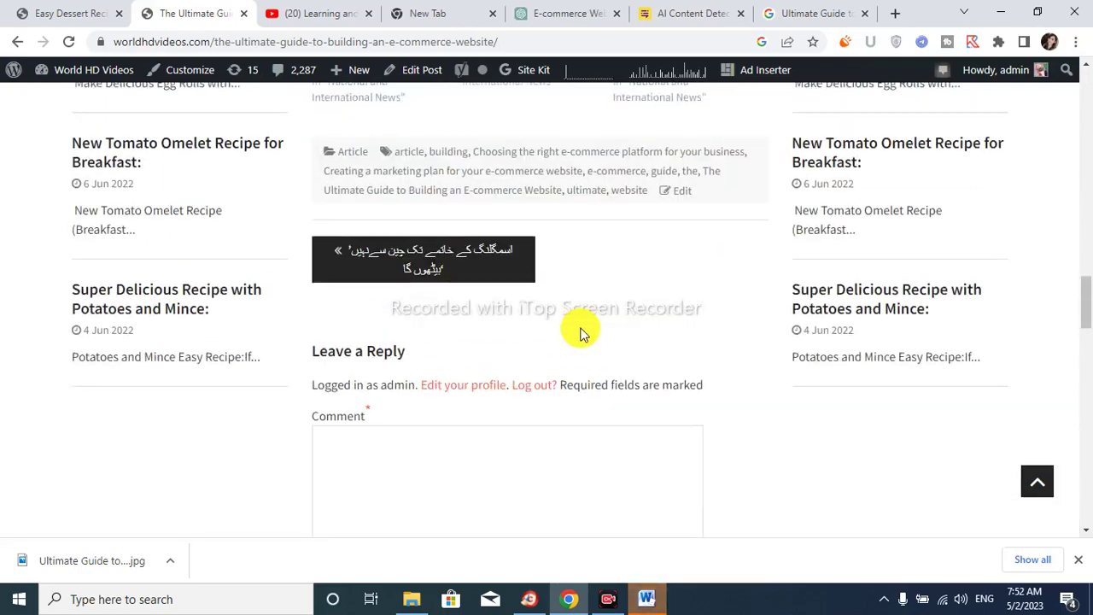
scroll(580, 331, "up", 6)
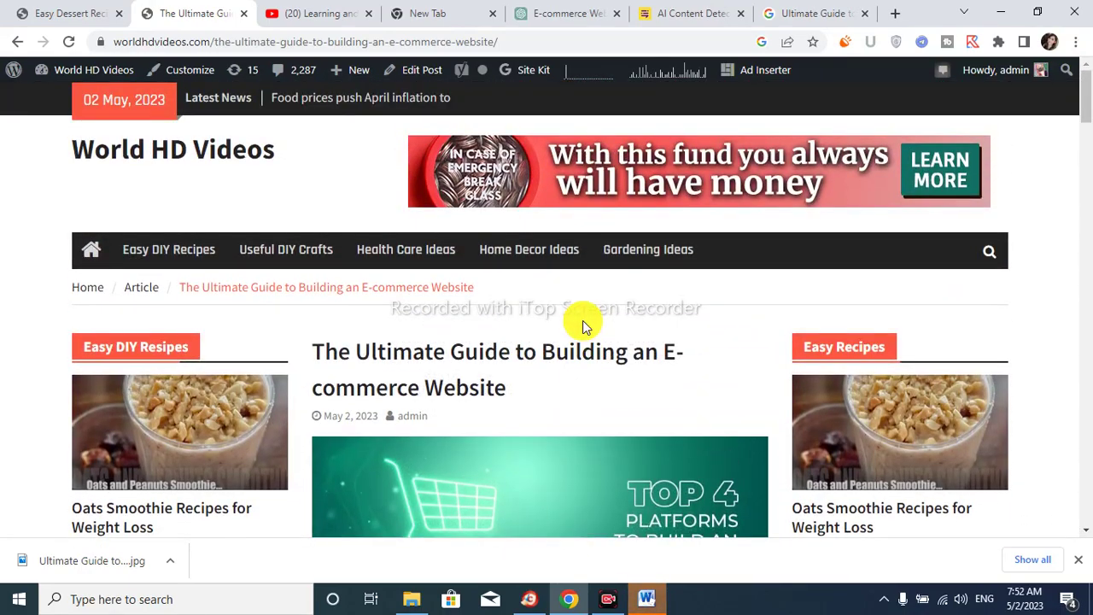
Step: Look over the live e-commerce guide once more, from its outline sections to the tags and comment form, then back to the title image
scroll(583, 320, "down", 6)
scroll(582, 320, "down", 12)
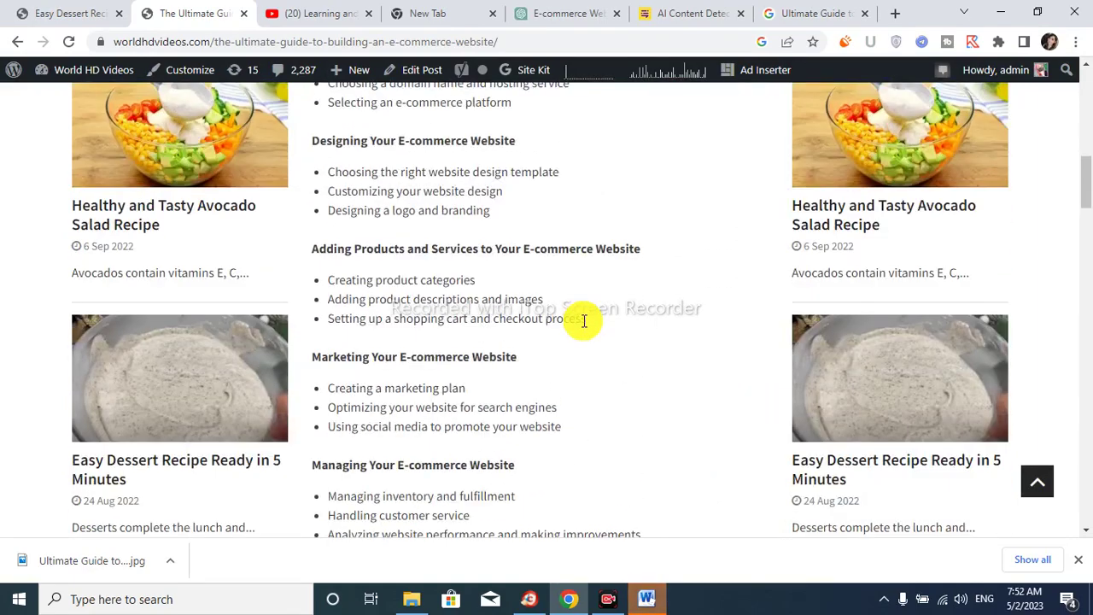
scroll(584, 322, "down", 3)
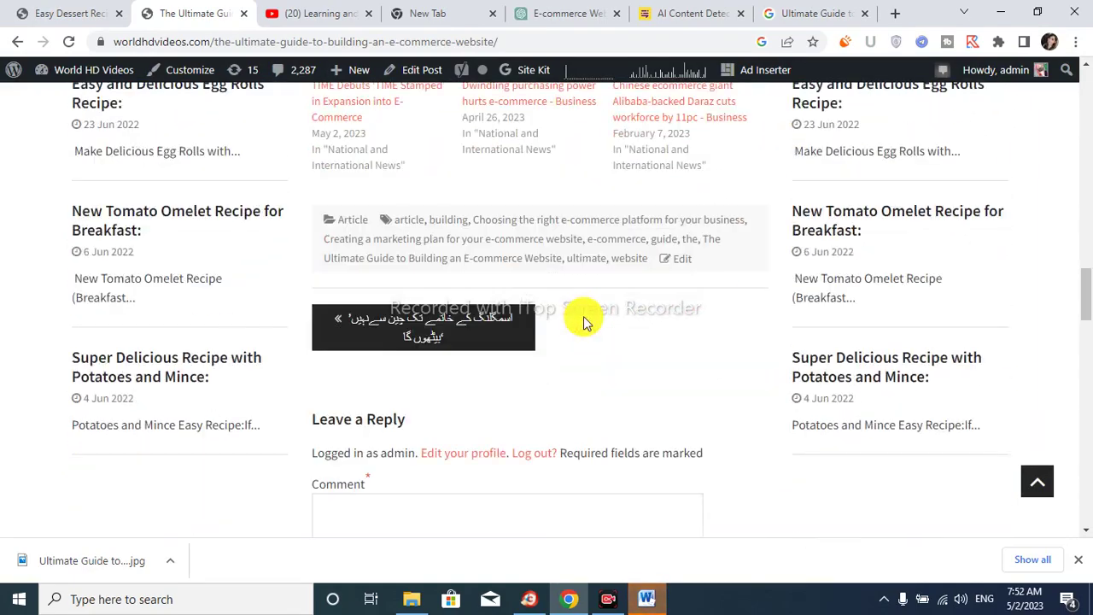
scroll(585, 322, "down", 1)
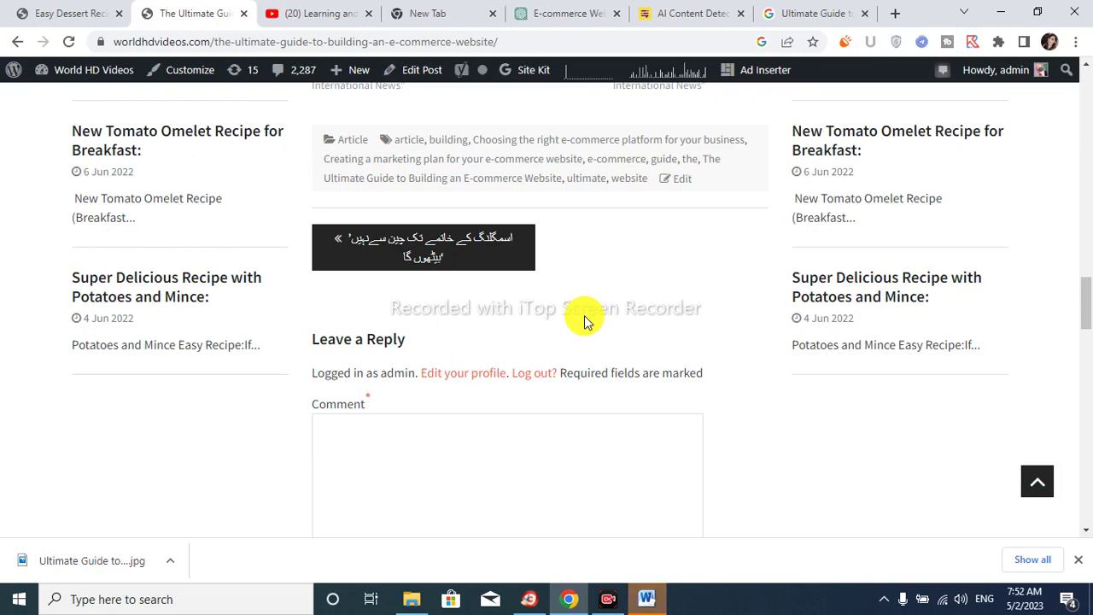
scroll(585, 318, "up", 9)
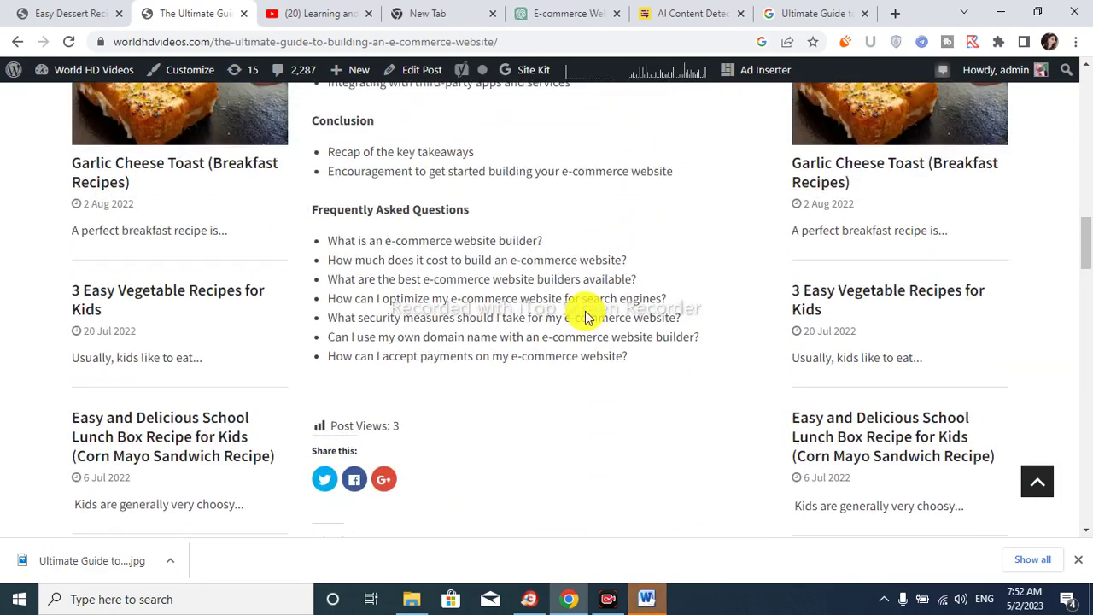
scroll(585, 318, "up", 5)
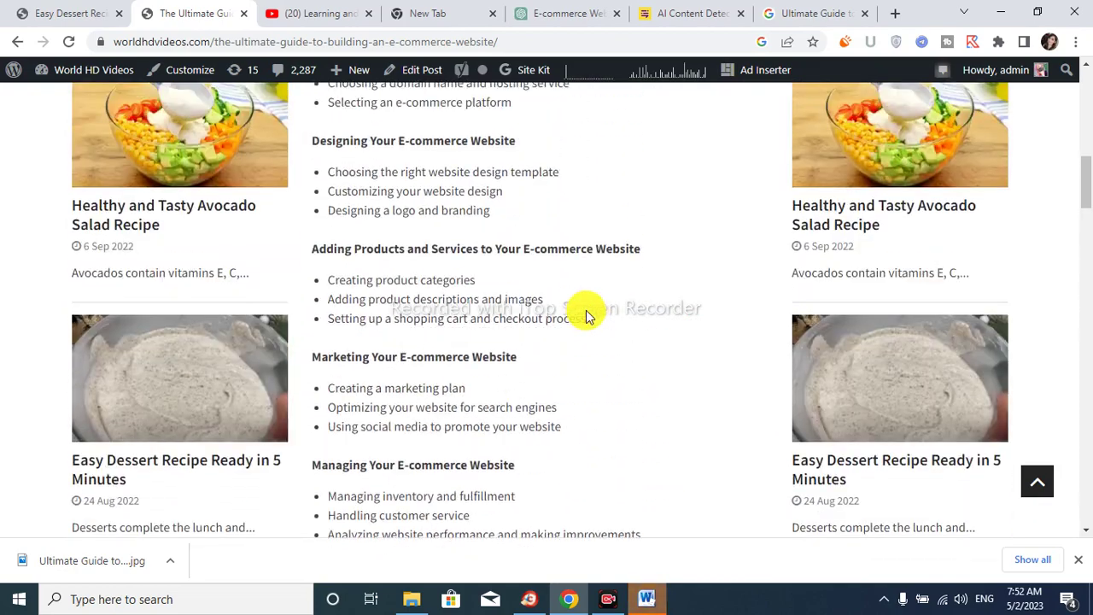
scroll(586, 316, "up", 5)
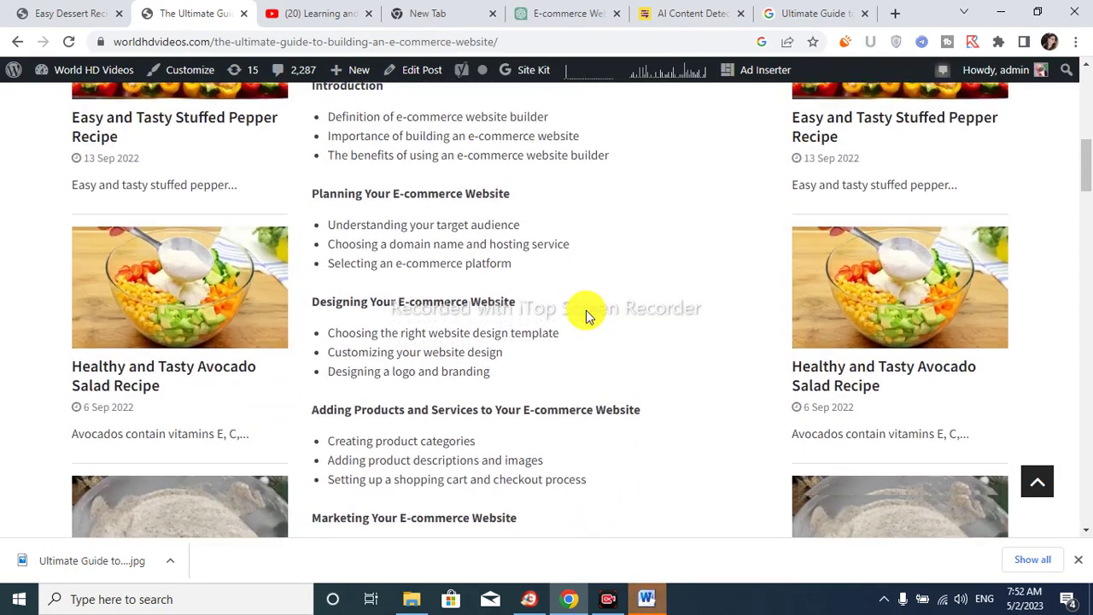
scroll(586, 316, "up", 2)
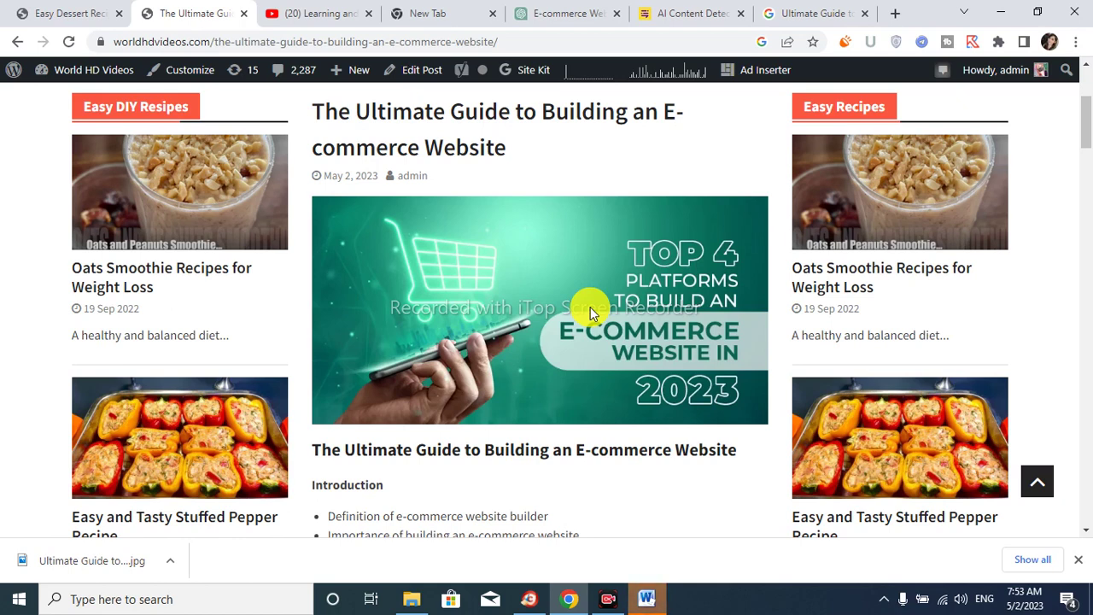
left_click(886, 558)
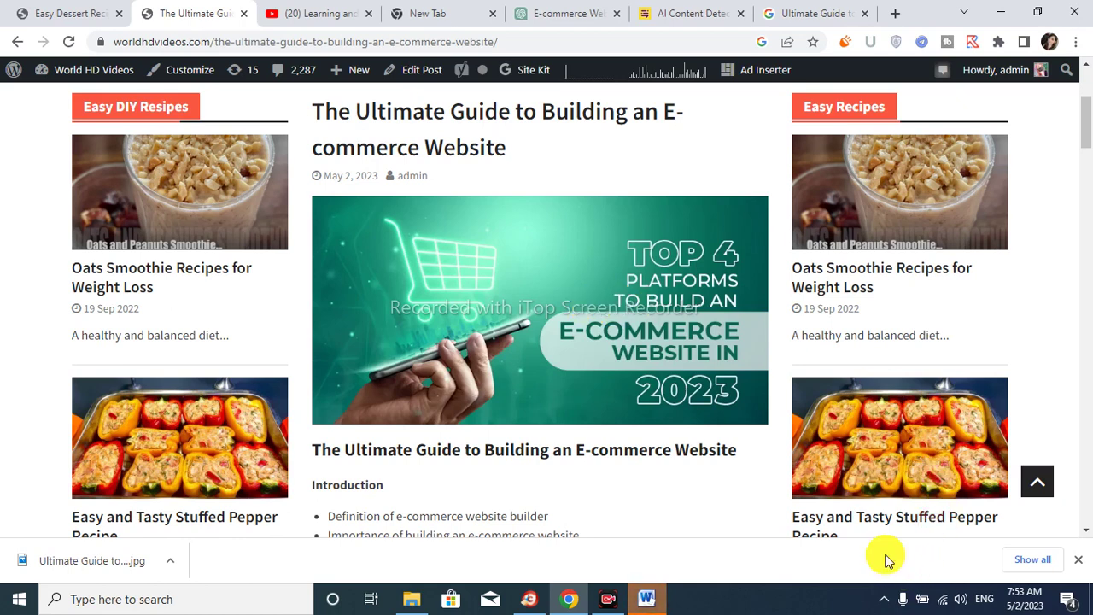